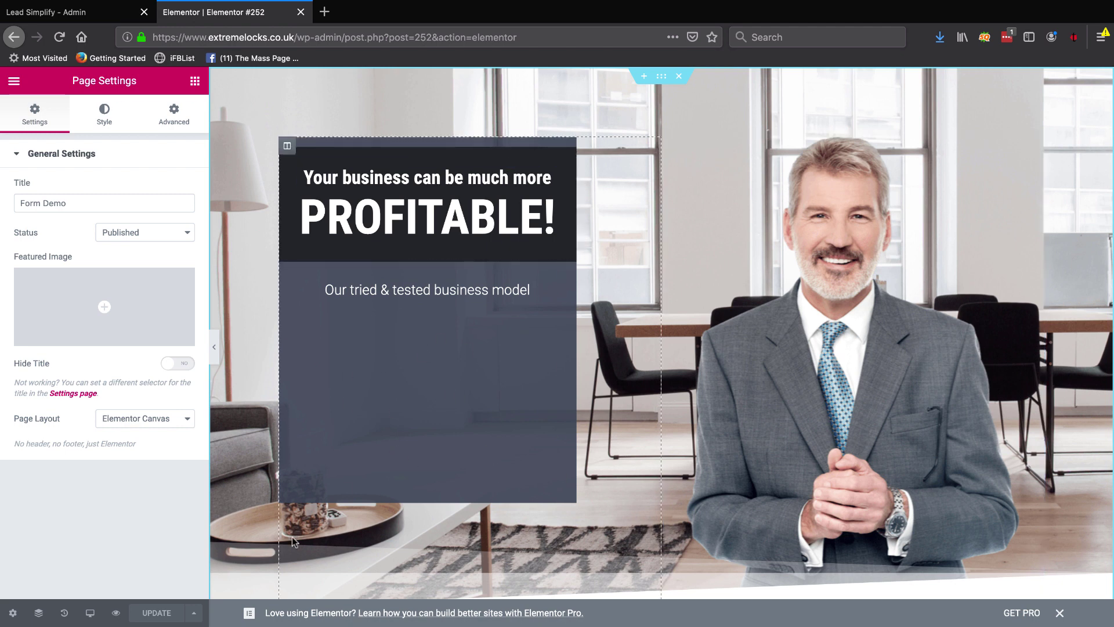
- Switch to Lead Simplify, create a new form in the Form Builder and add the User Details field set
left_click(66, 15)
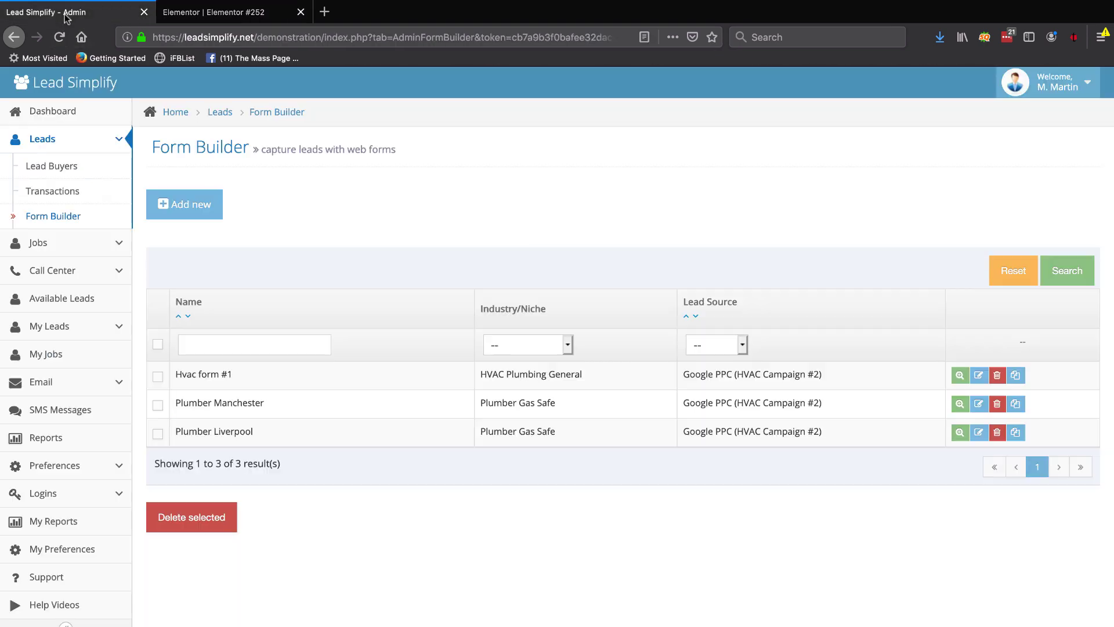
left_click(171, 206)
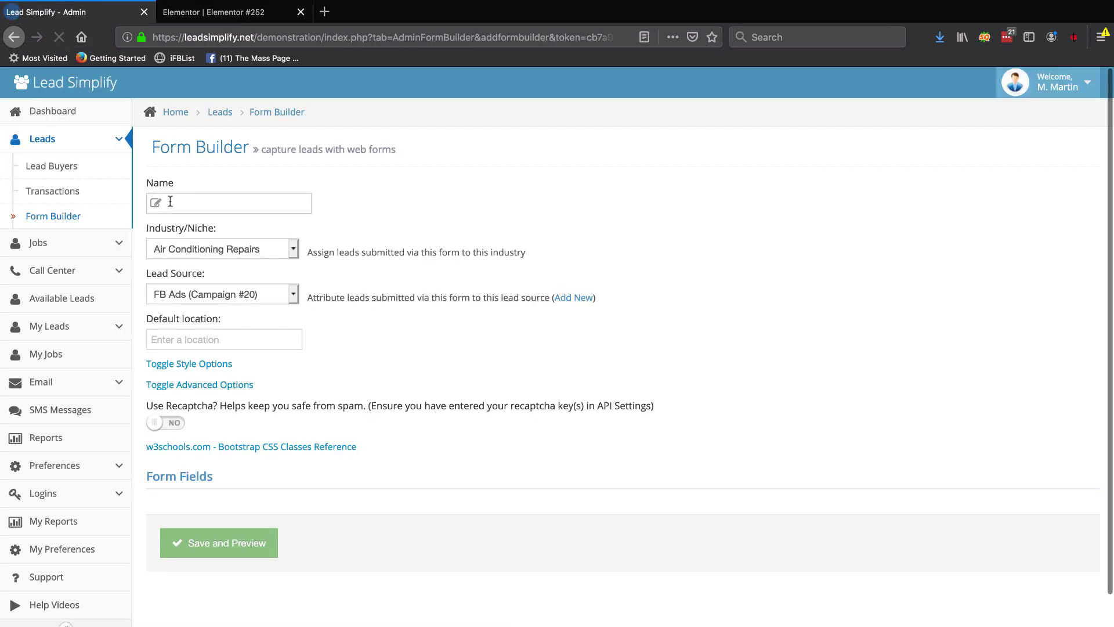
scroll(636, 346, "down", 3)
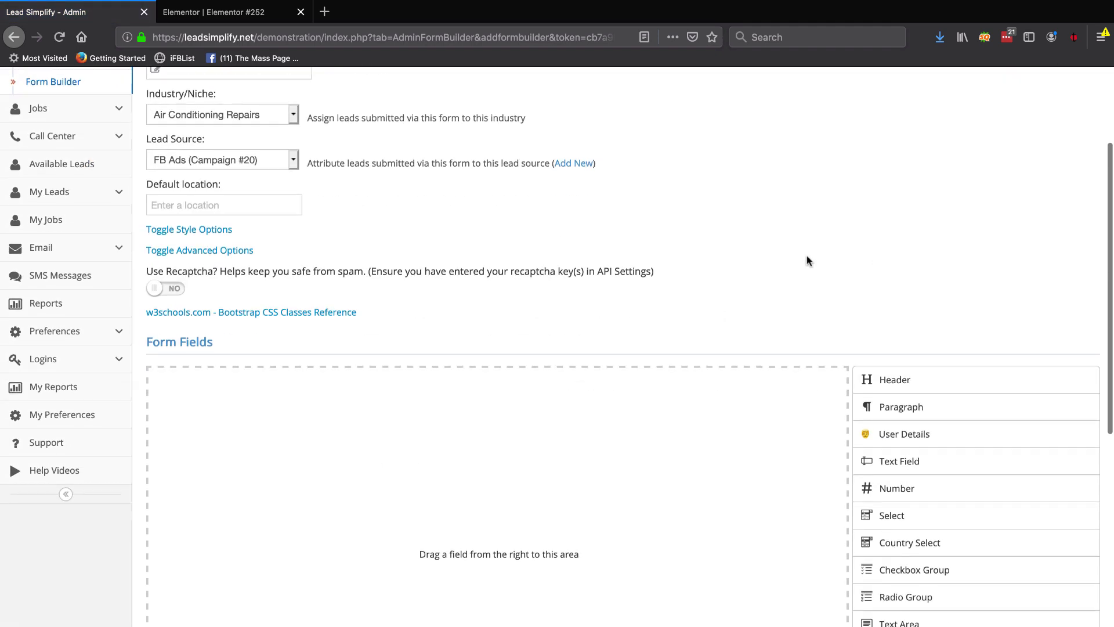
scroll(748, 226, "down", 2)
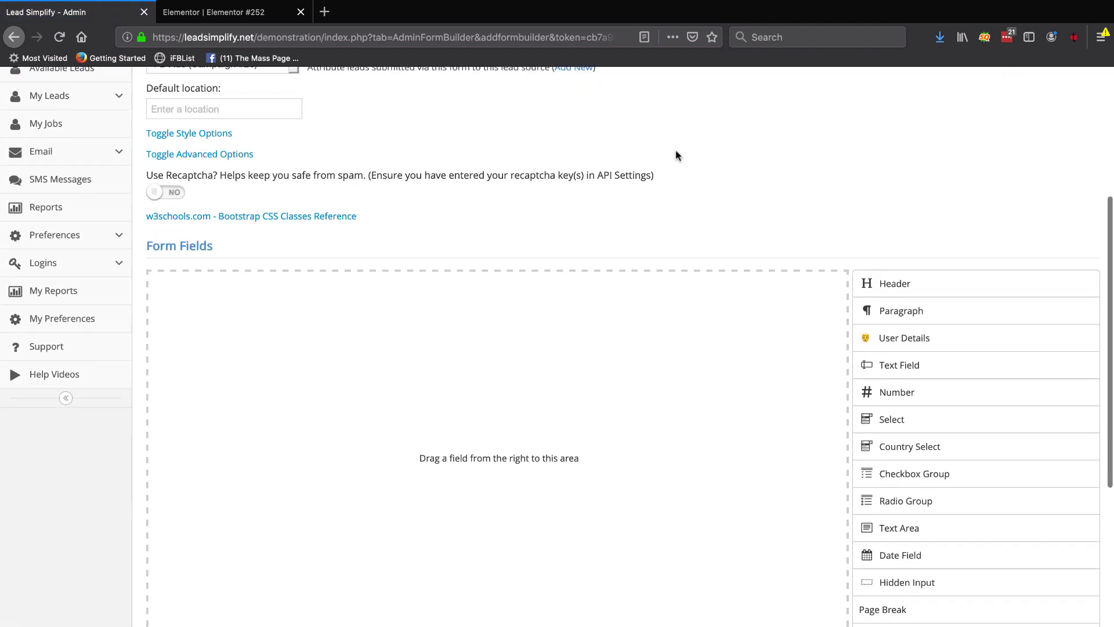
scroll(677, 154, "down", 2)
left_click(890, 242)
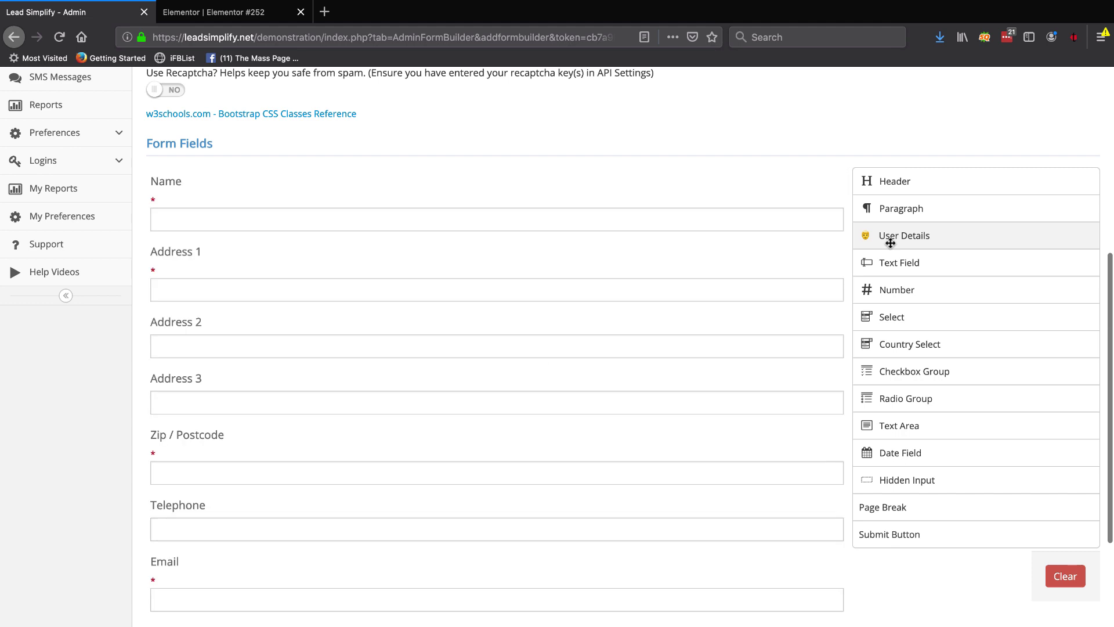
- Add Text Area, Select, Number, Radio Group and Country Select fields to the form, in that order
scroll(567, 343, "down", 3)
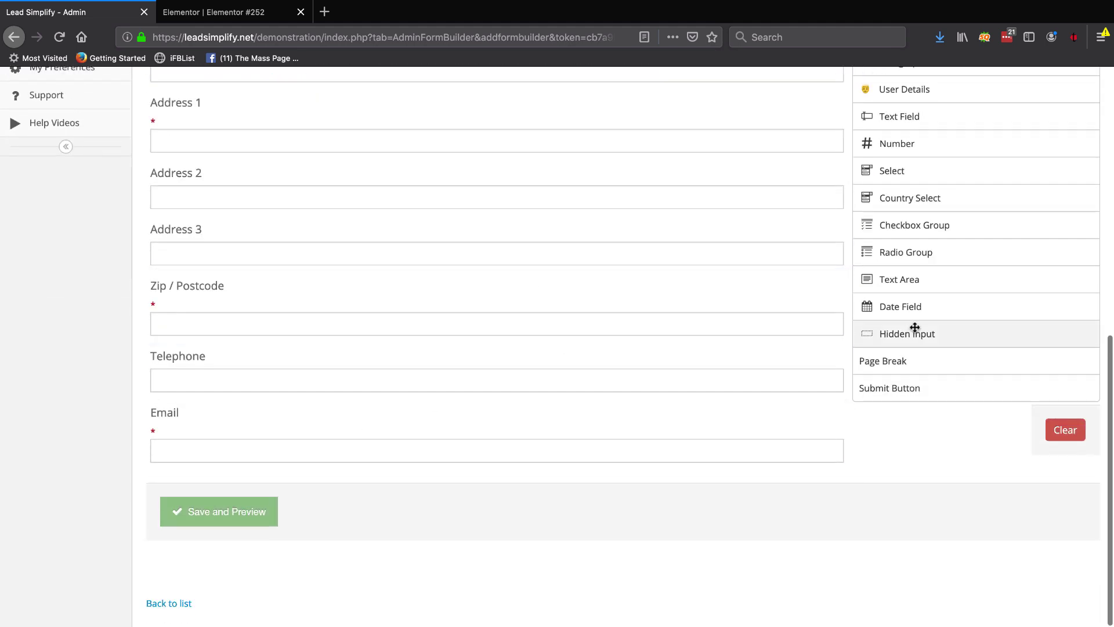
left_click(888, 282)
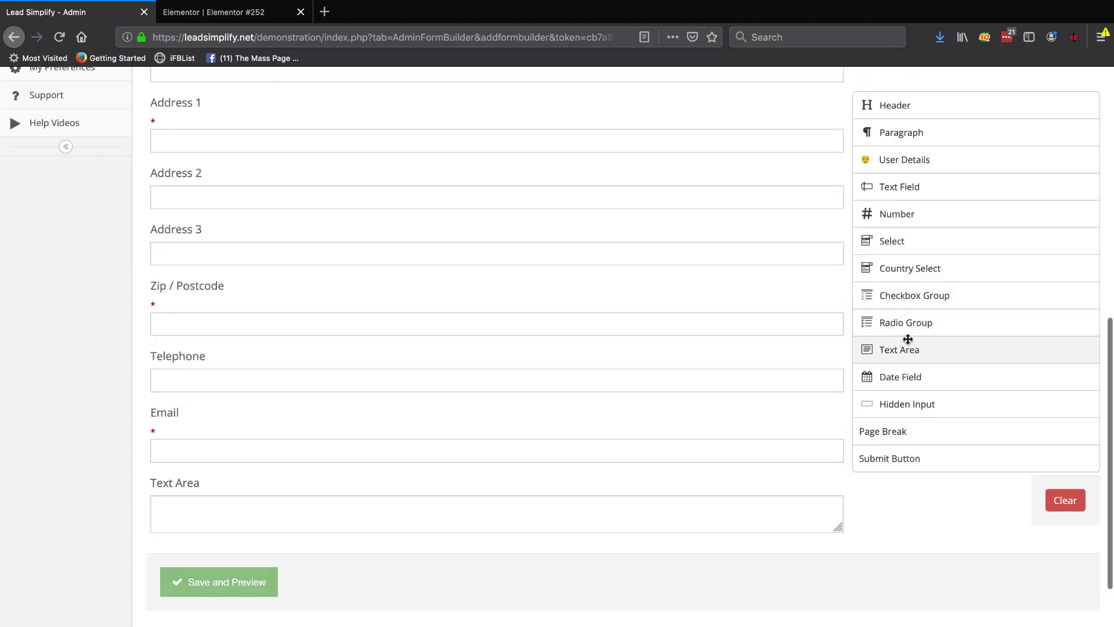
left_click(906, 241)
left_click(892, 273)
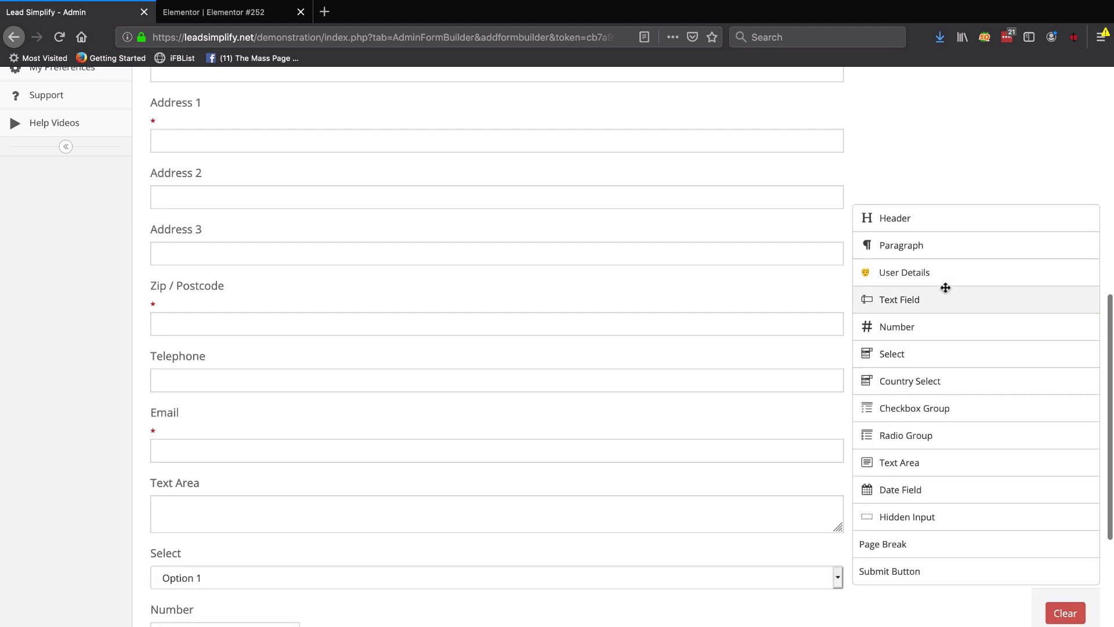
scroll(945, 292, "down", 3)
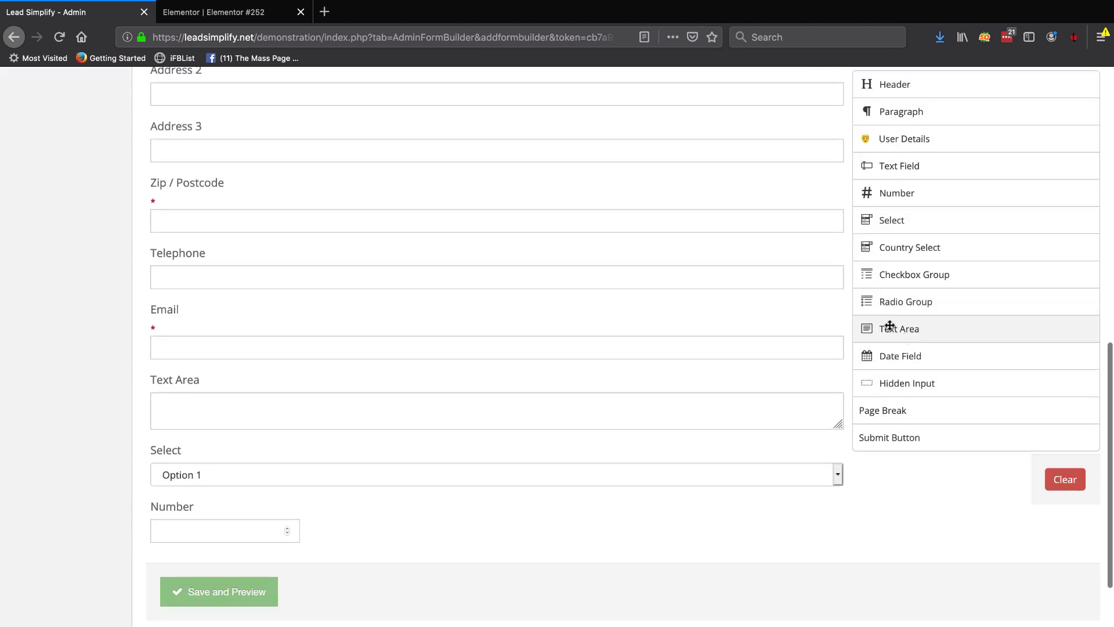
left_click(889, 301)
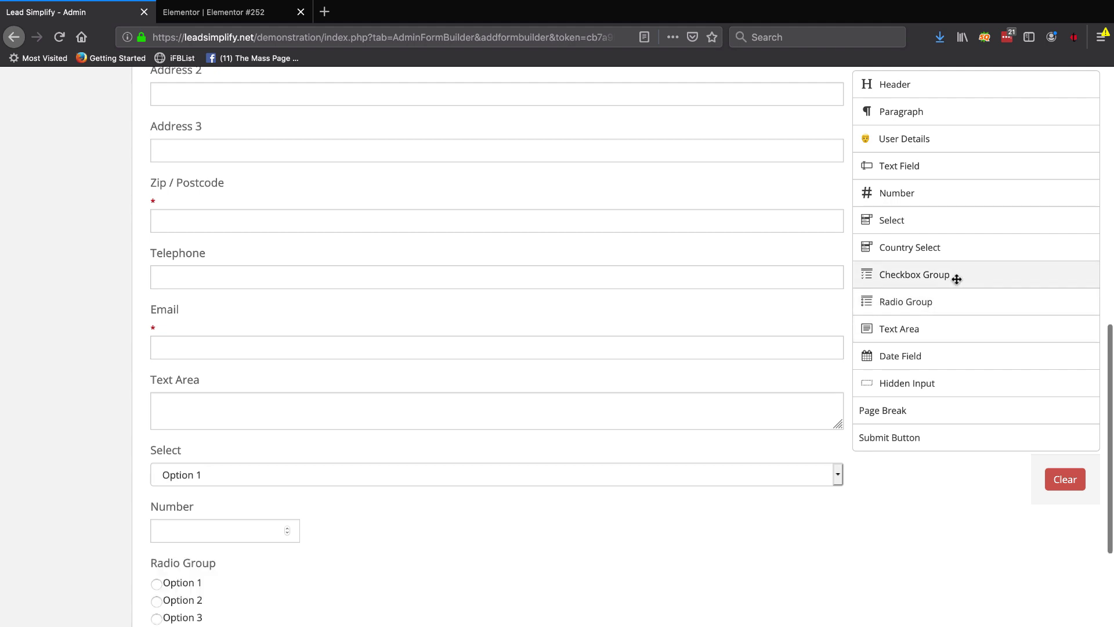
left_click(905, 251)
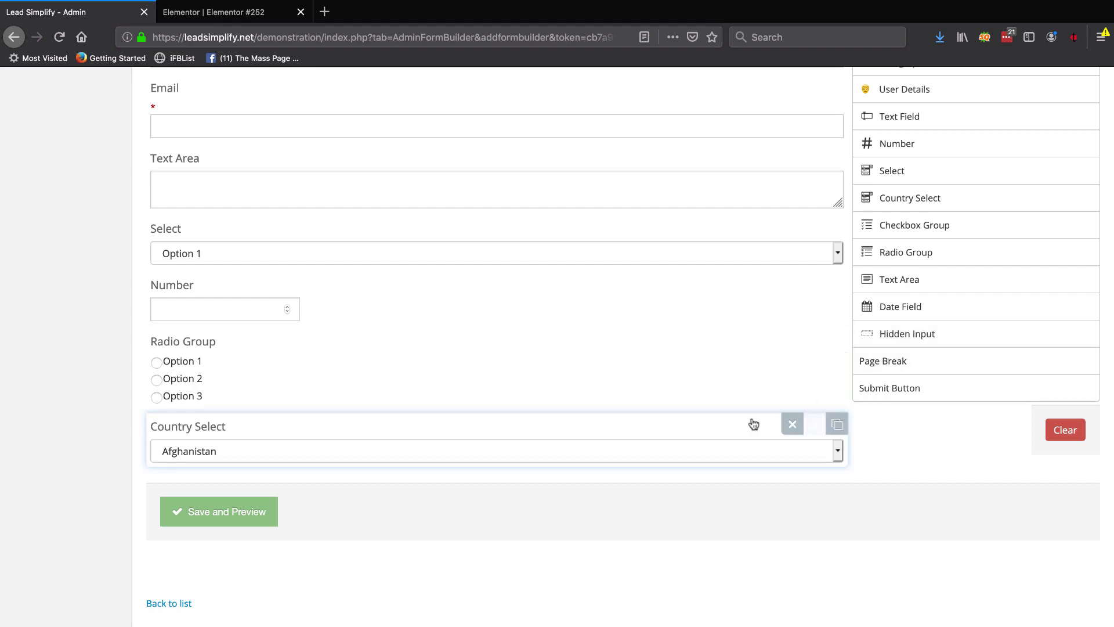
- Name the form Test Form and save it
left_click(234, 521)
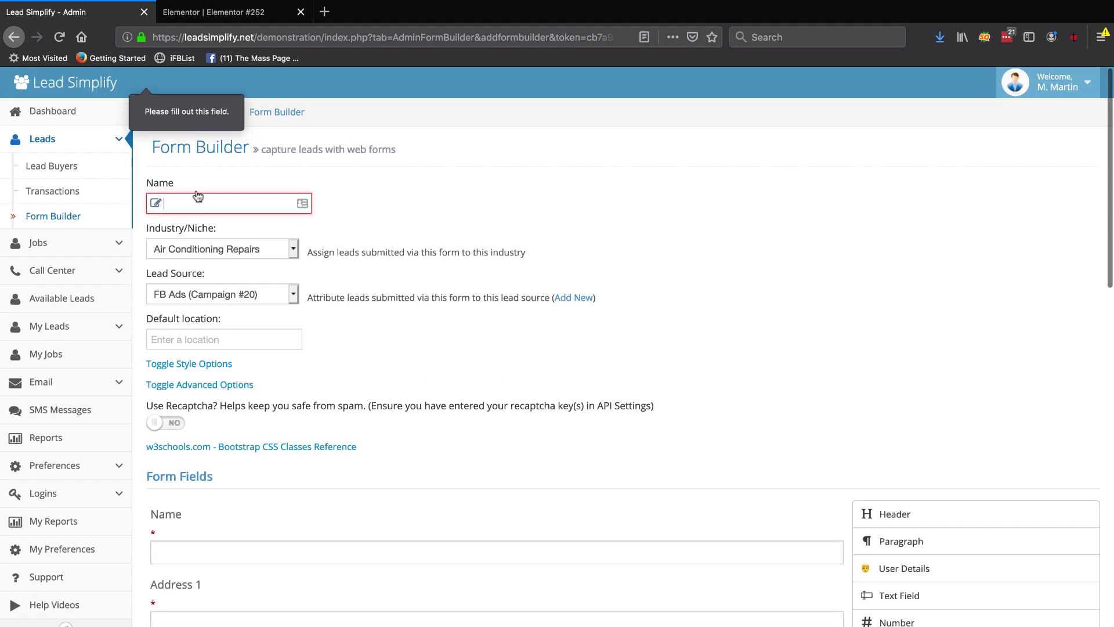
left_click(192, 209)
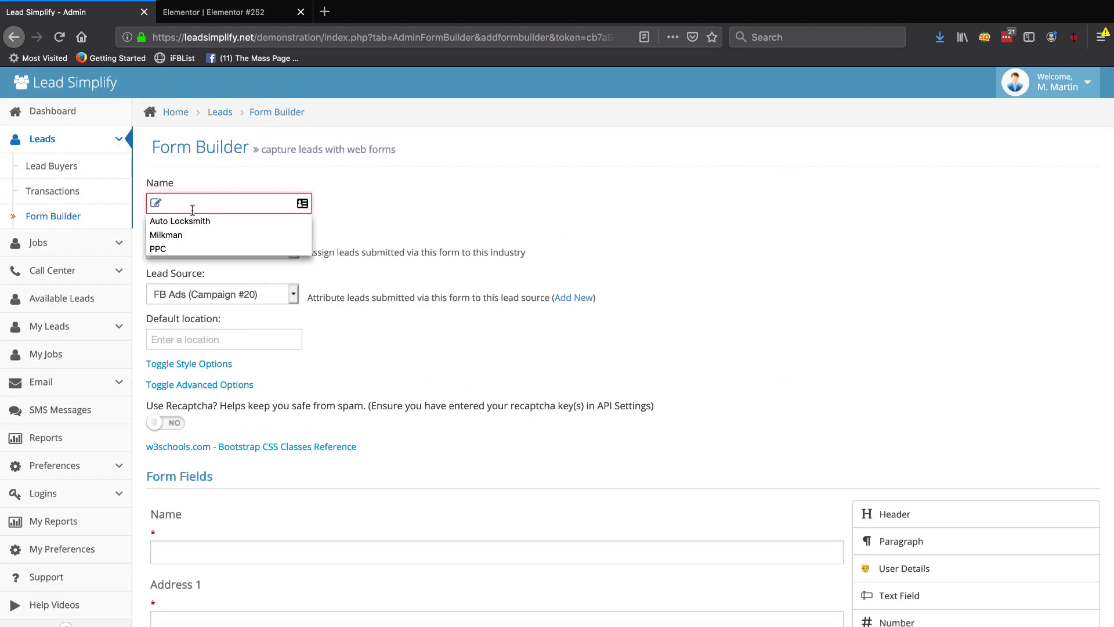
type("Test Form")
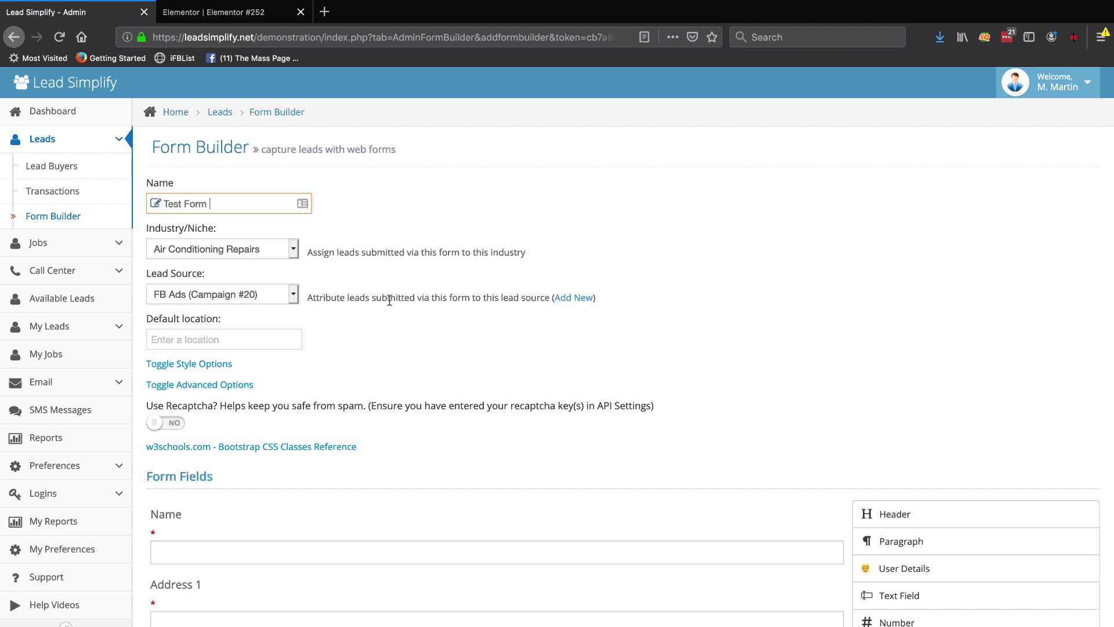
scroll(388, 299, "down", 10)
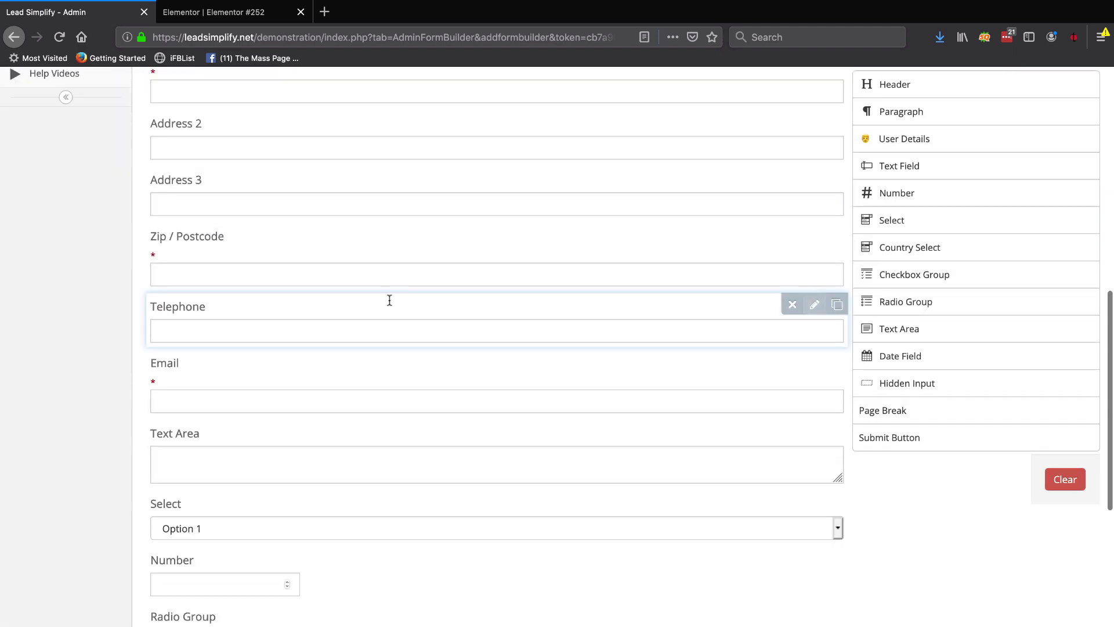
scroll(388, 300, "up", 8)
left_click(216, 258)
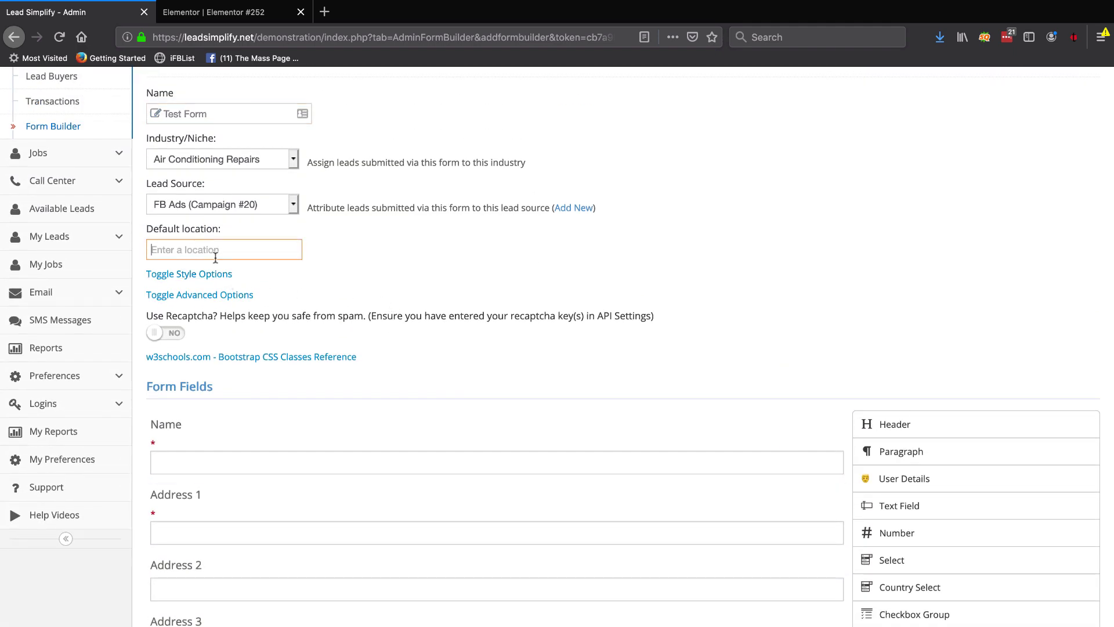
scroll(396, 301, "down", 15)
left_click(237, 510)
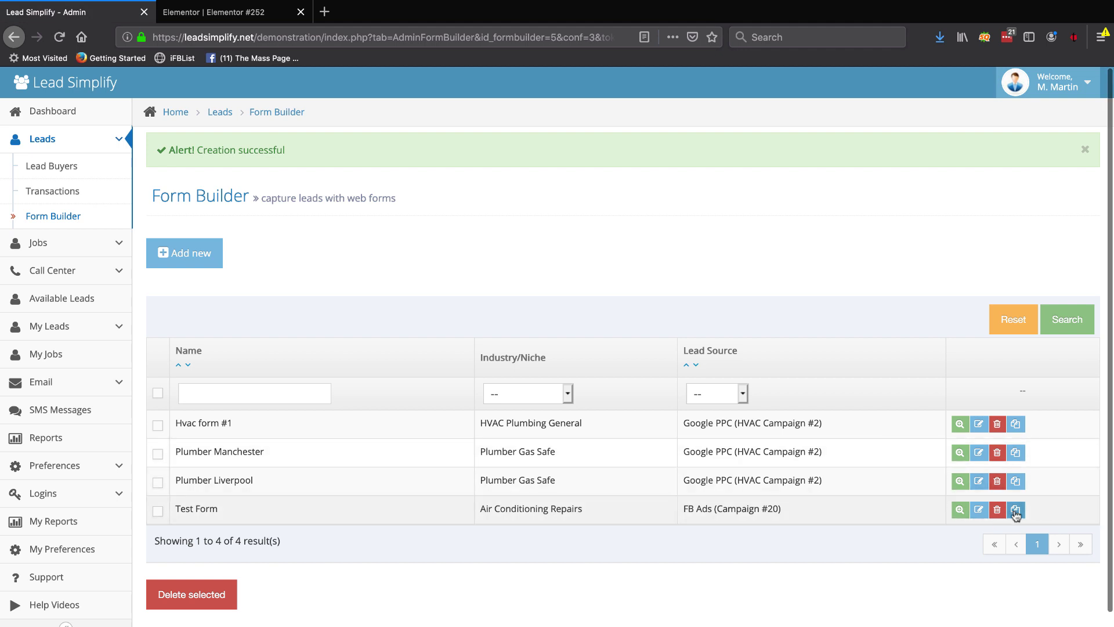
- View Test Form and examine its preview and the embed code variants for including it on a web page
left_click(961, 510)
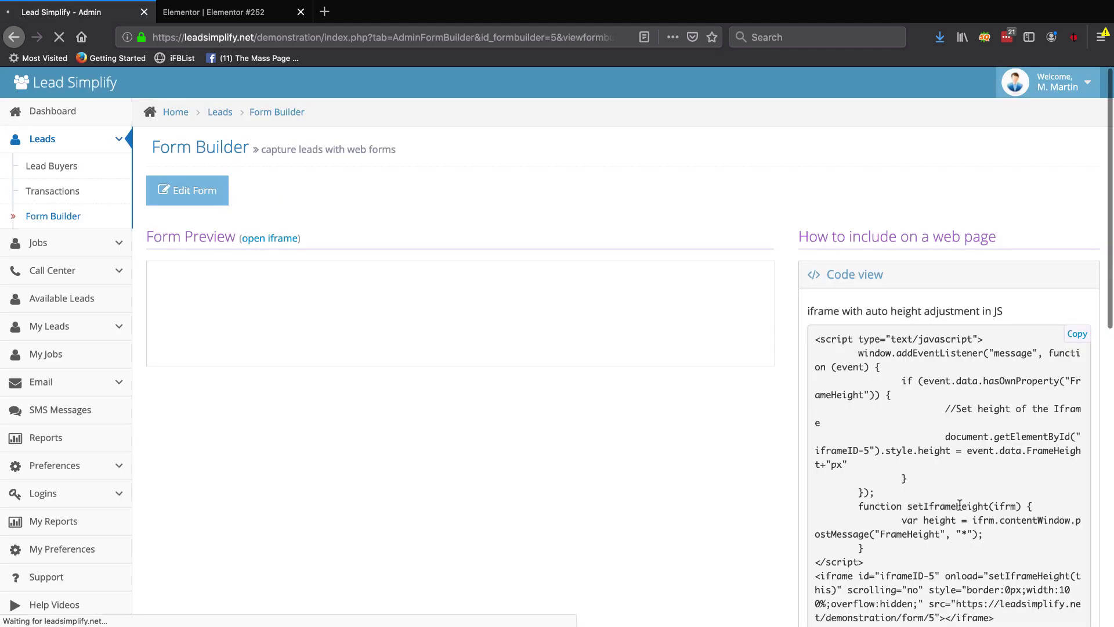
scroll(772, 468, "down", 3)
scroll(772, 468, "down", 3)
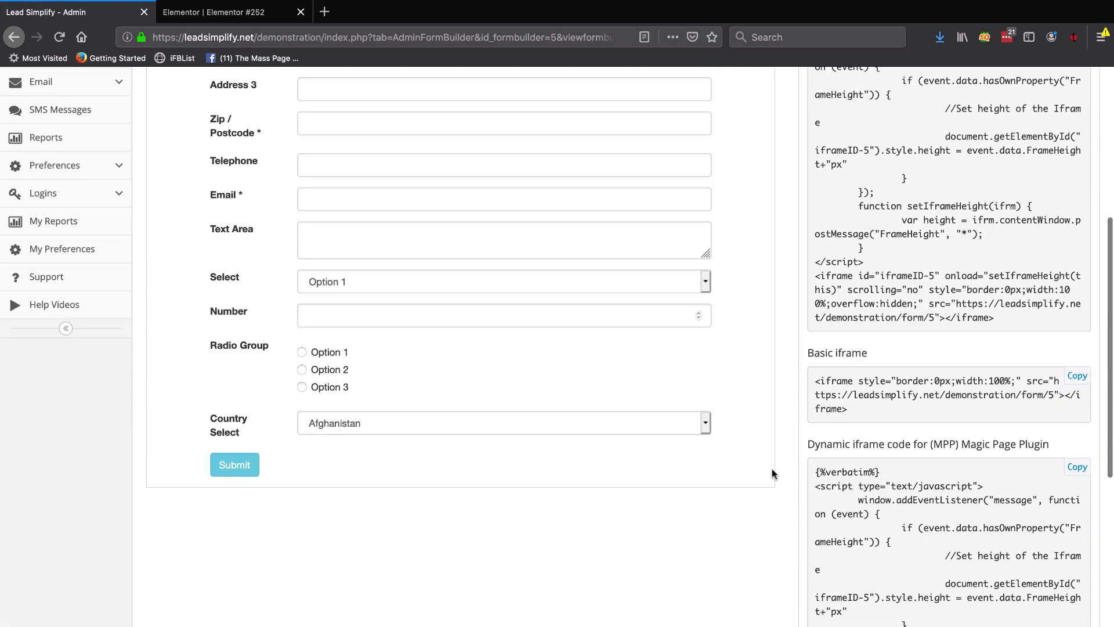
scroll(772, 468, "up", 5)
scroll(772, 473, "down", 7)
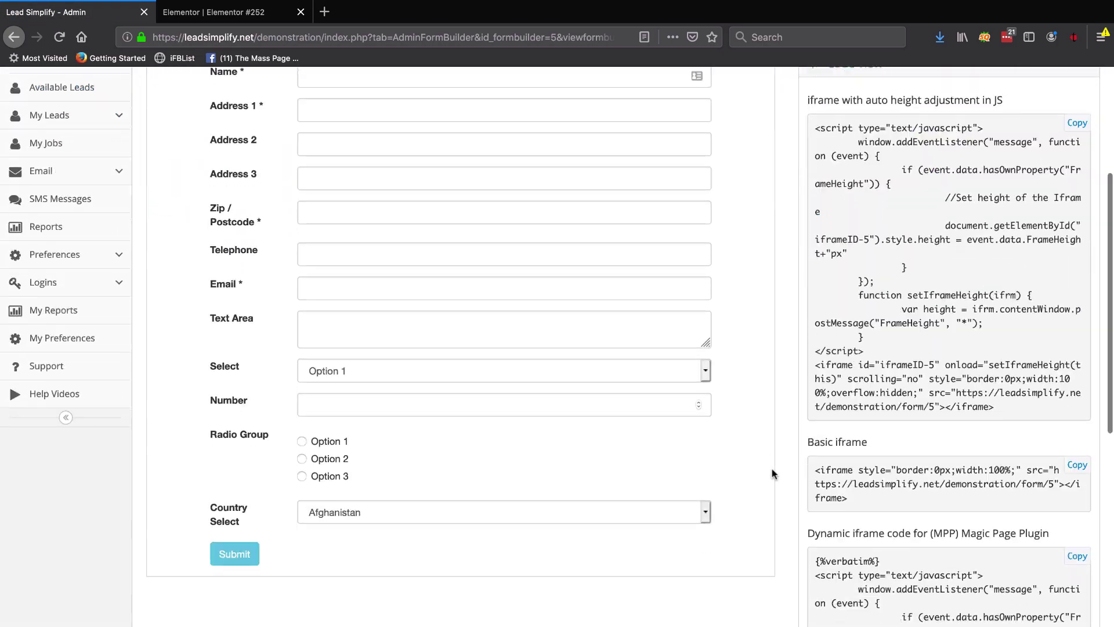
scroll(771, 473, "up", 3)
scroll(772, 473, "down", 5)
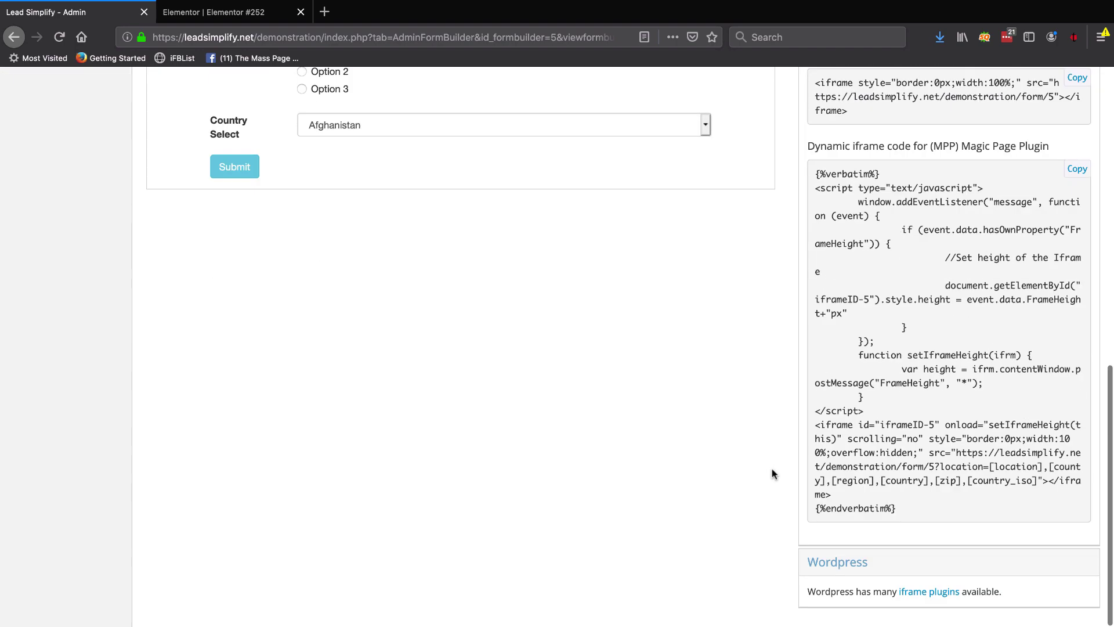
scroll(772, 473, "up", 10)
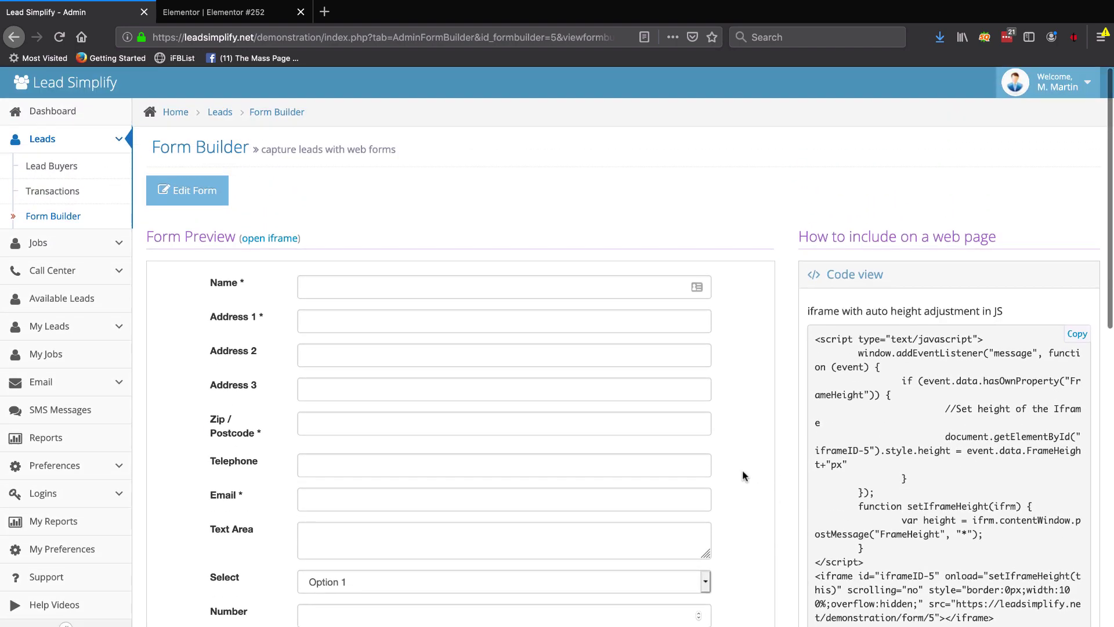
scroll(743, 473, "down", 4)
scroll(743, 473, "up", 1)
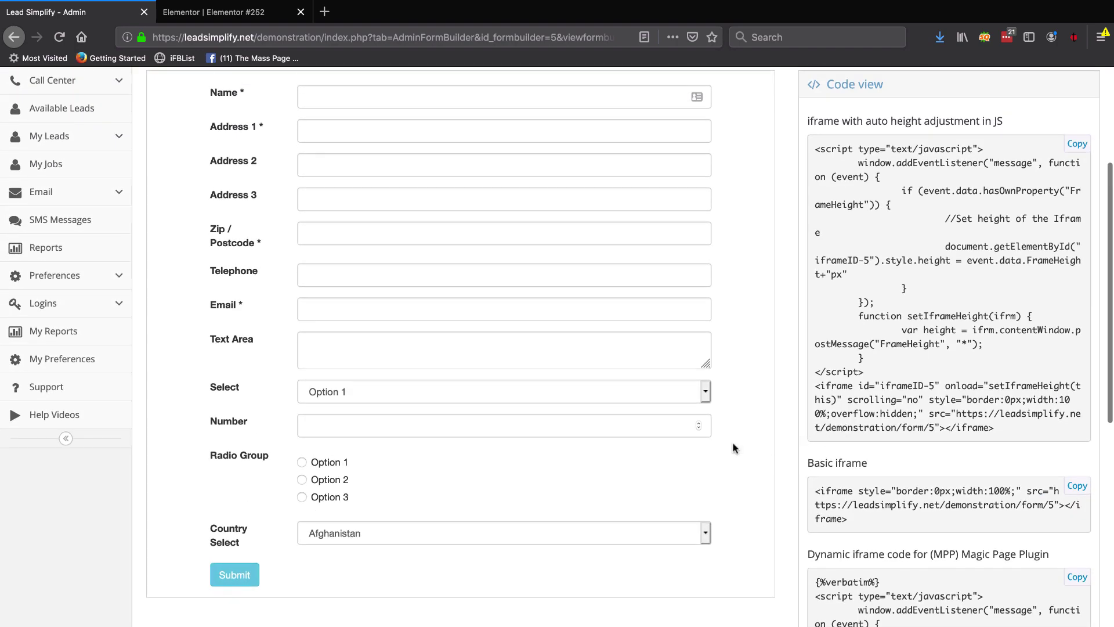
- Copy the form's dynamic iframe code for the (MPP) Magic Page Plugin
scroll(694, 447, "down", 6)
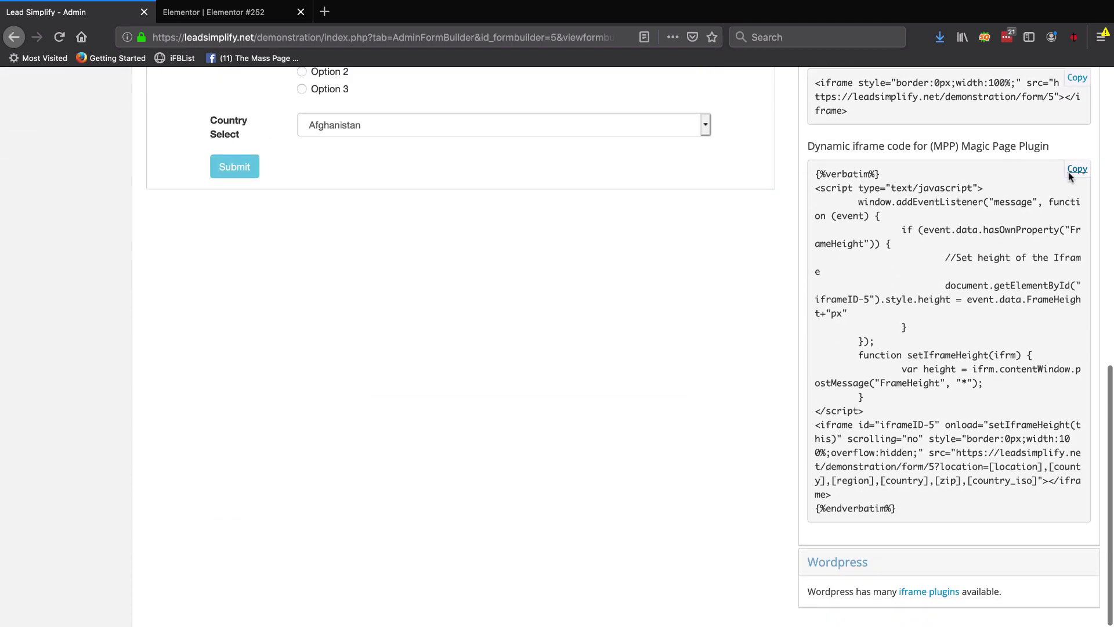
left_click(1075, 176)
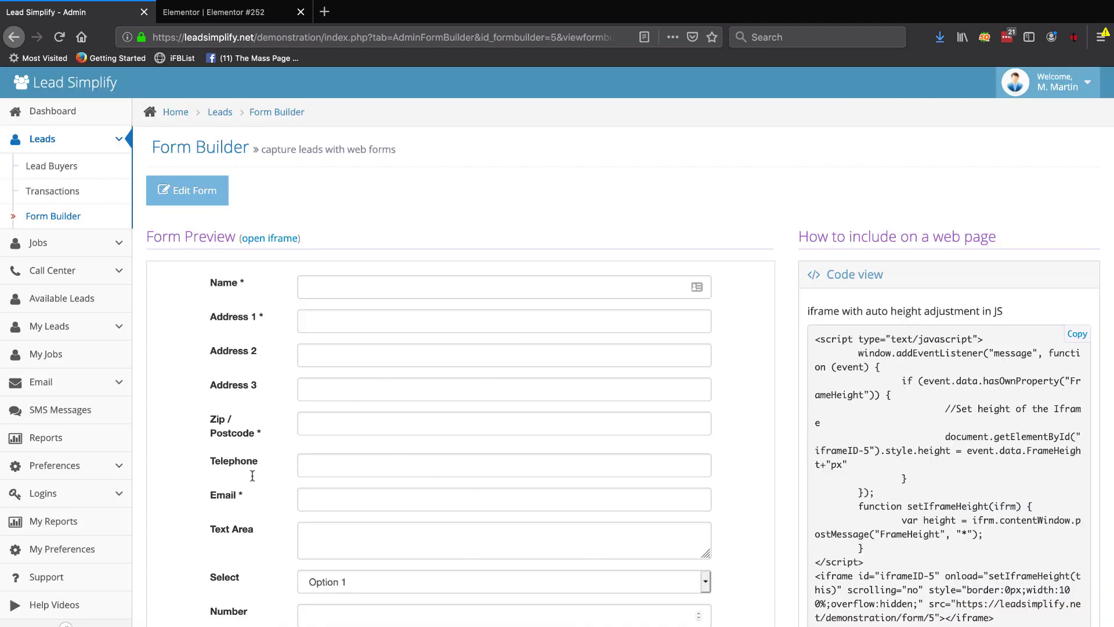
scroll(500, 406, "down", 5)
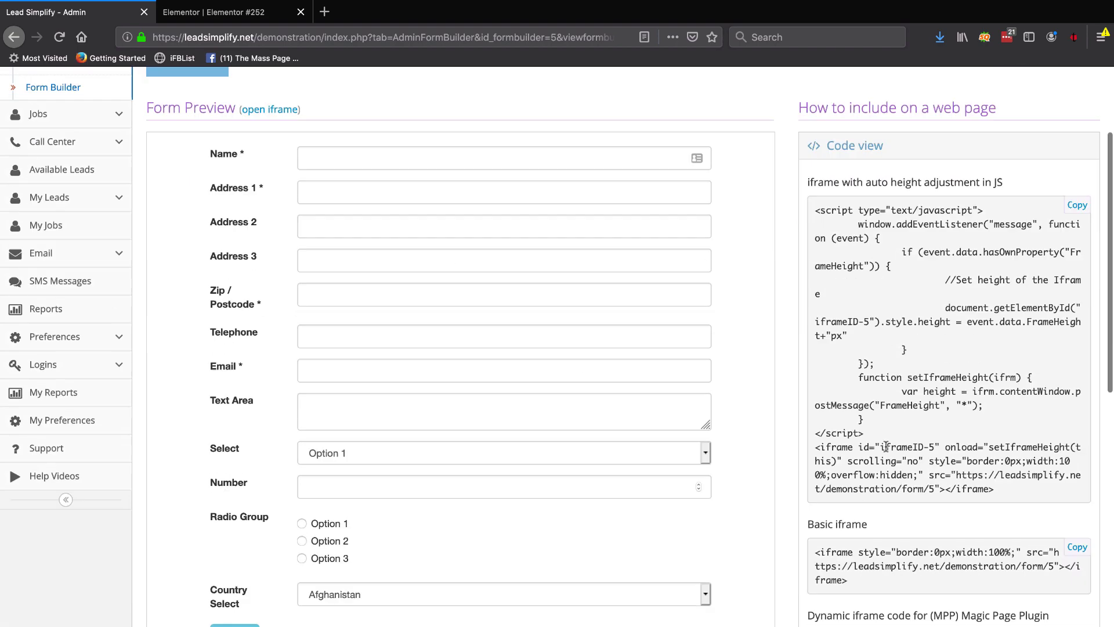
scroll(427, 341, "up", 5)
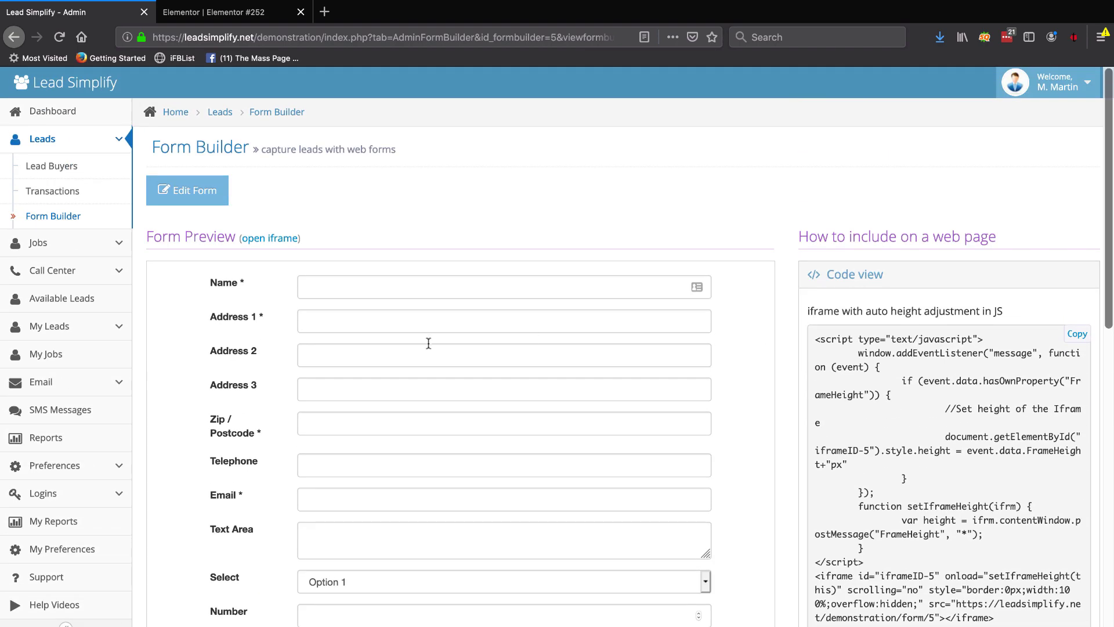
scroll(465, 363, "down", 3)
- Switch to the Elementor page and add a Text Editor widget below "Our tried & tested business model"
left_click(214, 12)
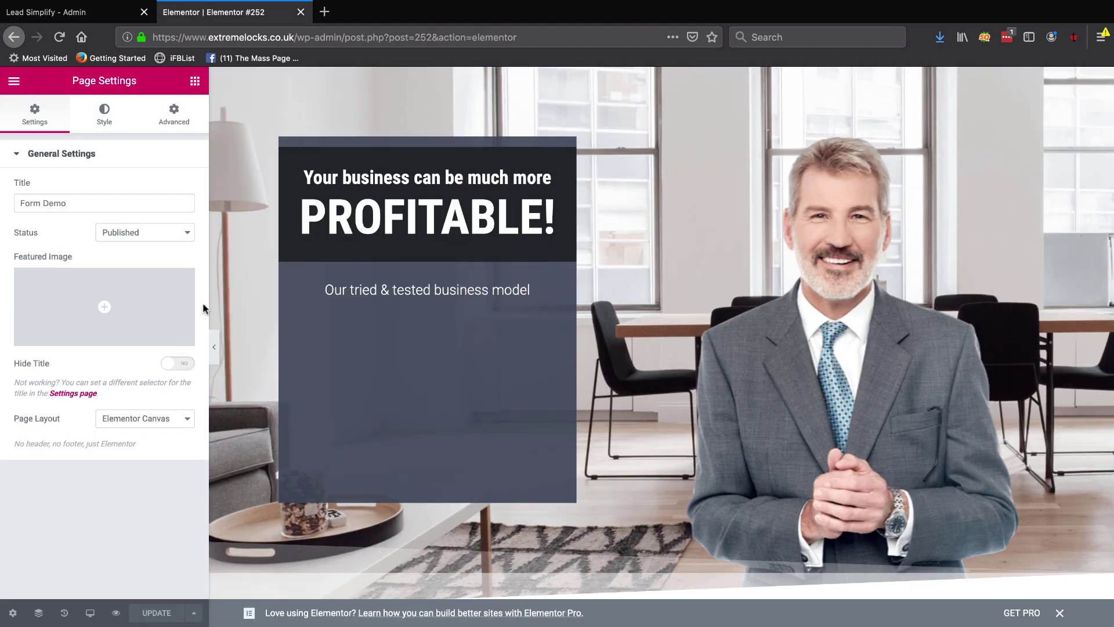
left_click(196, 81)
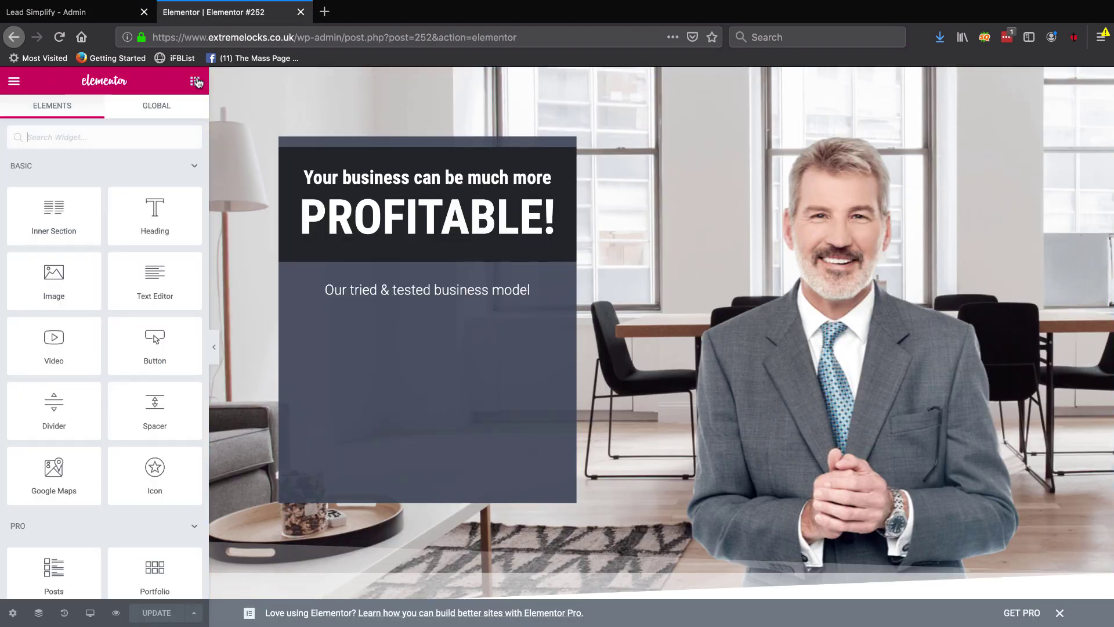
left_click_drag(171, 293, 406, 304)
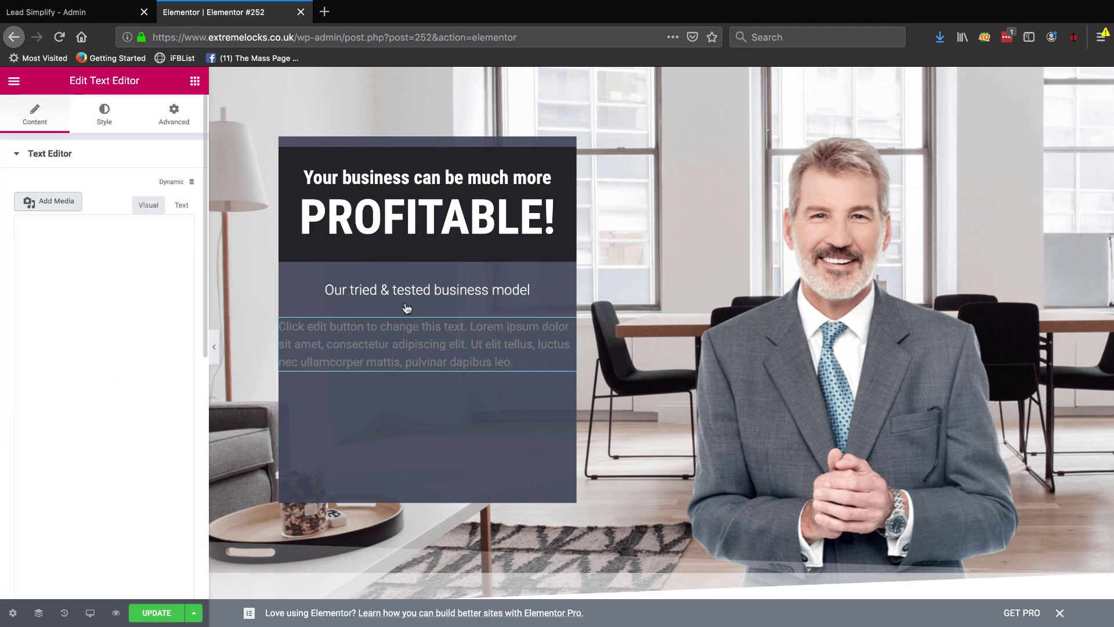
- Replace the new text widget's placeholder content with the copied iframe code, using the Text mode instead of Visual
left_click(182, 207)
left_click(131, 331)
key("ctrl+a")
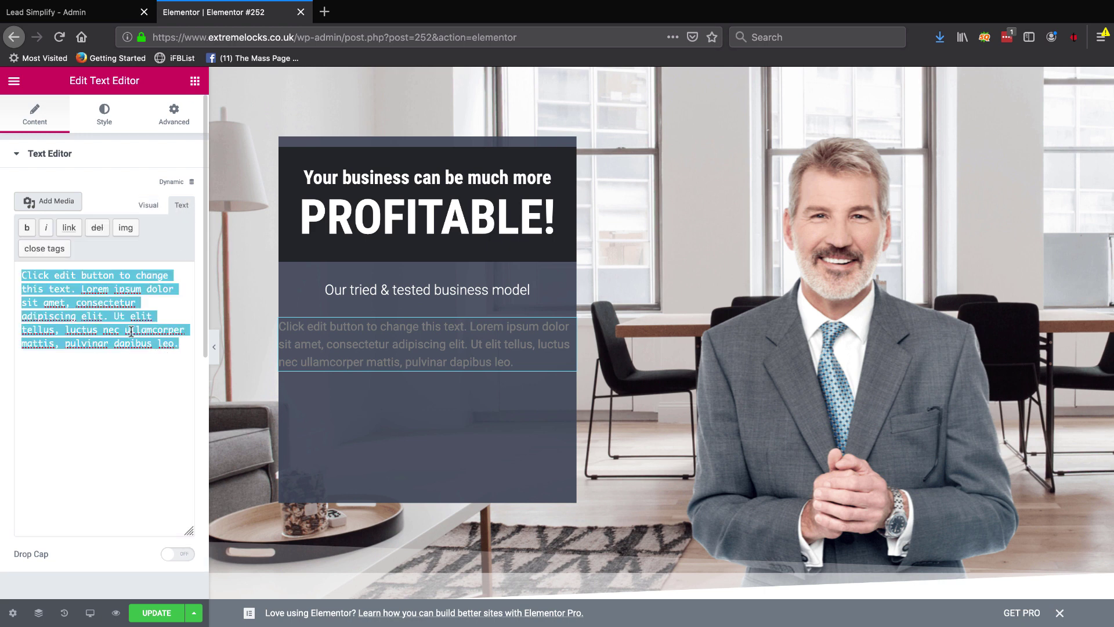
key("ctrl+v")
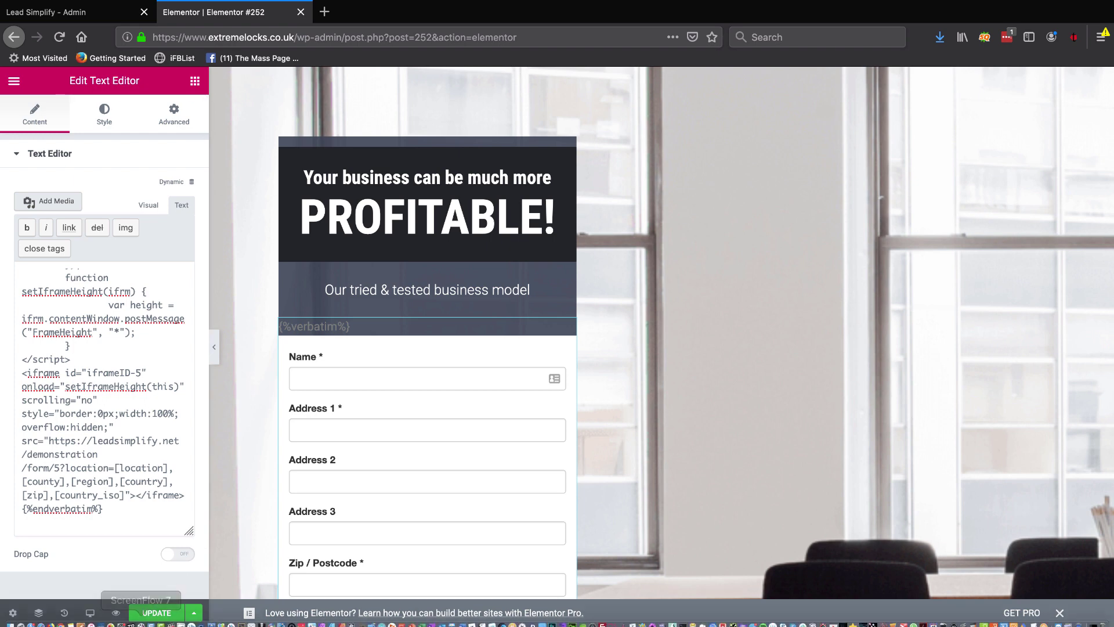
- Update the Form Demo page and preview it to check the embedded form
mouse_move(152, 619)
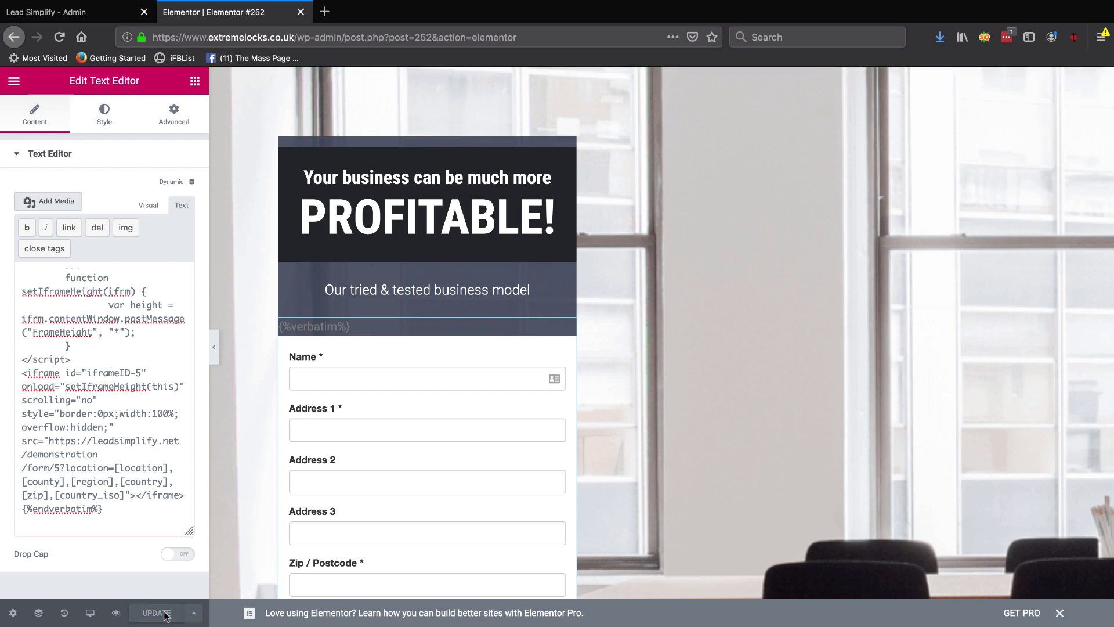
left_click(117, 613)
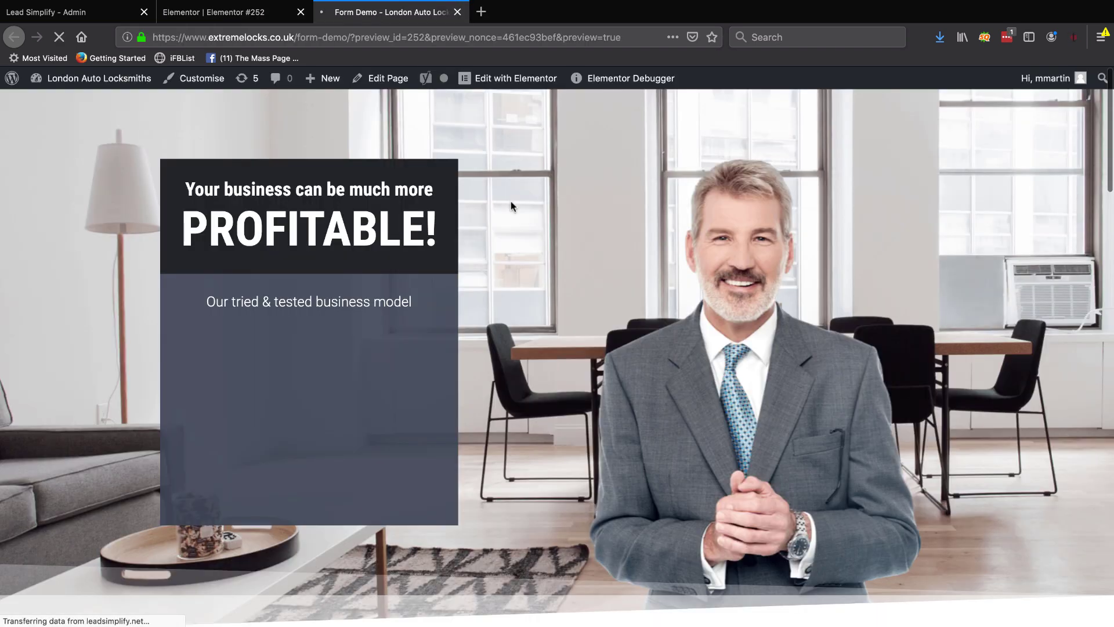
scroll(759, 427, "down", 12)
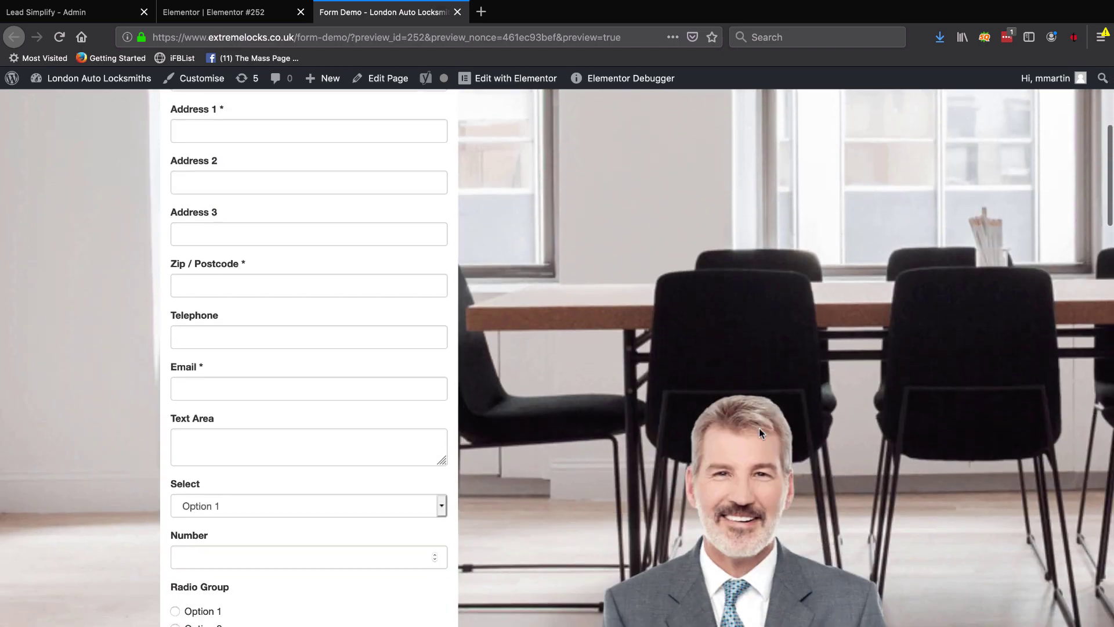
- Look over the embedded form on the Form Demo preview page, from the Name field to the Submit button
scroll(761, 433, "up", 12)
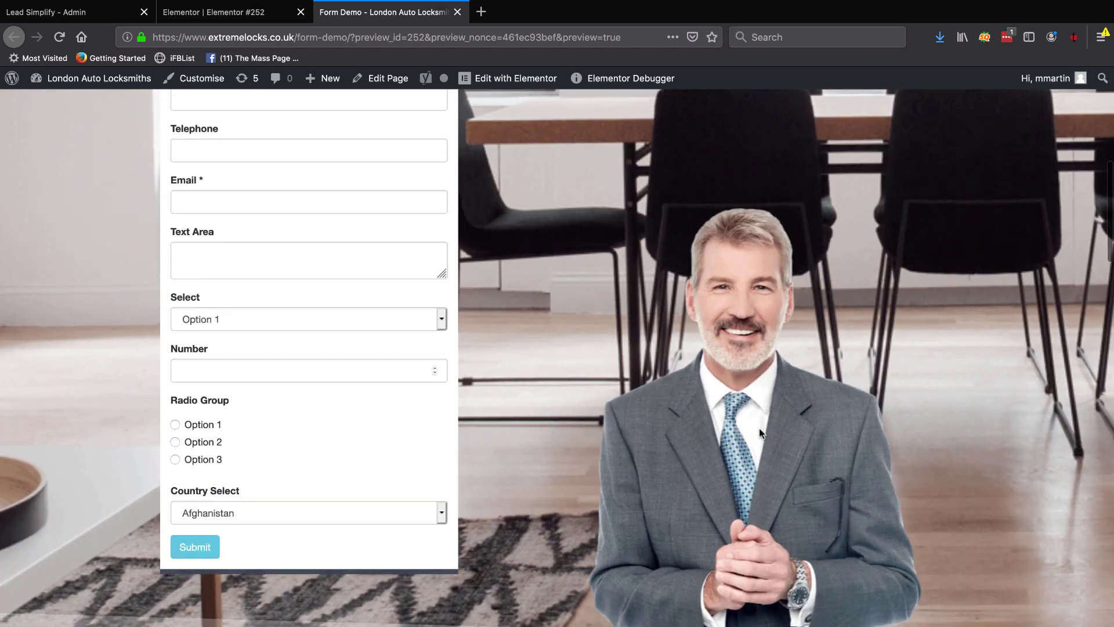
scroll(759, 433, "up", 1)
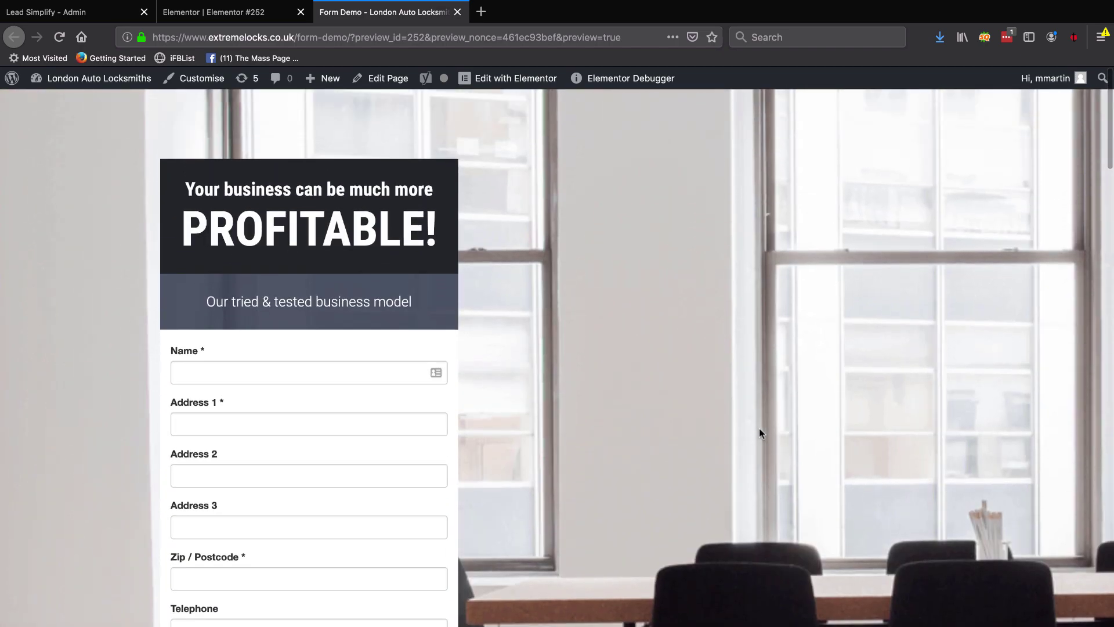
scroll(760, 429, "down", 3)
scroll(759, 428, "up", 2)
scroll(759, 429, "down", 2)
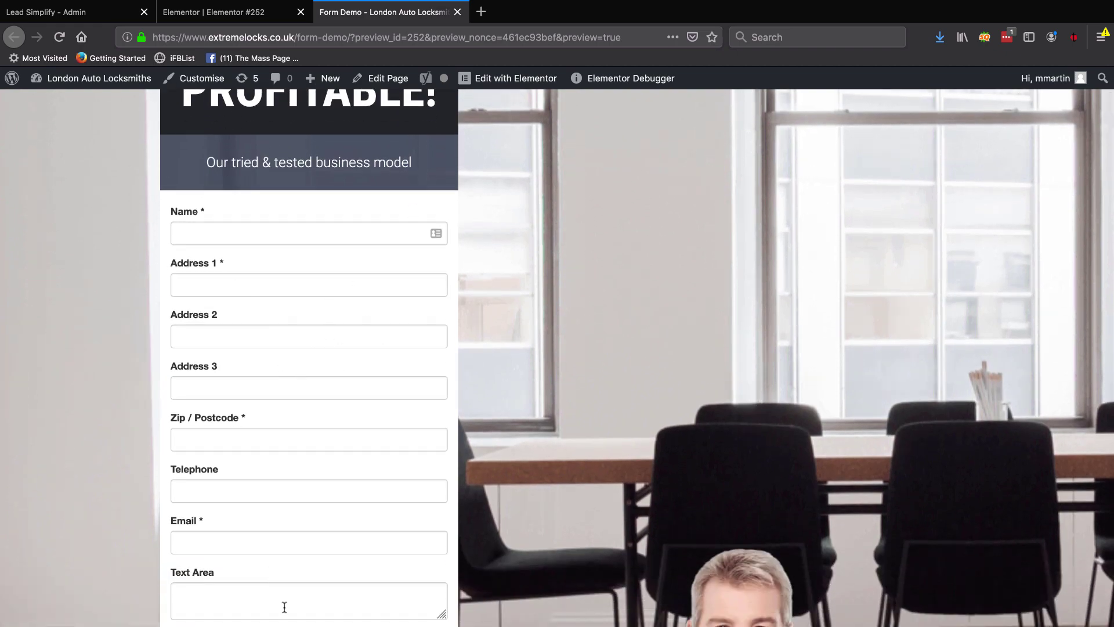
scroll(284, 607, "down", 15)
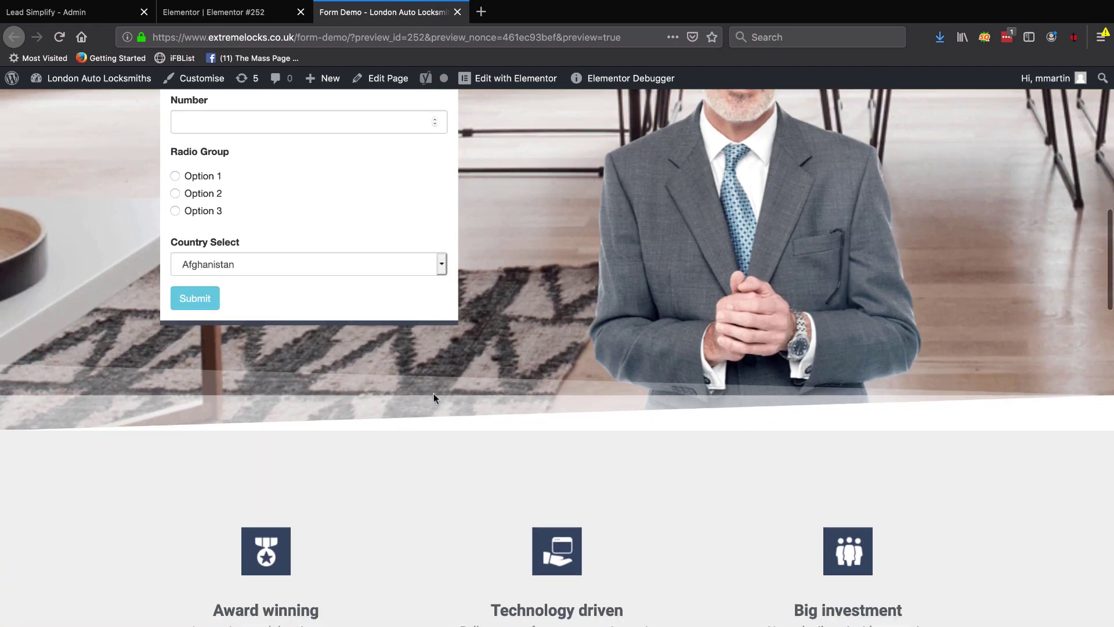
scroll(434, 395, "up", 20)
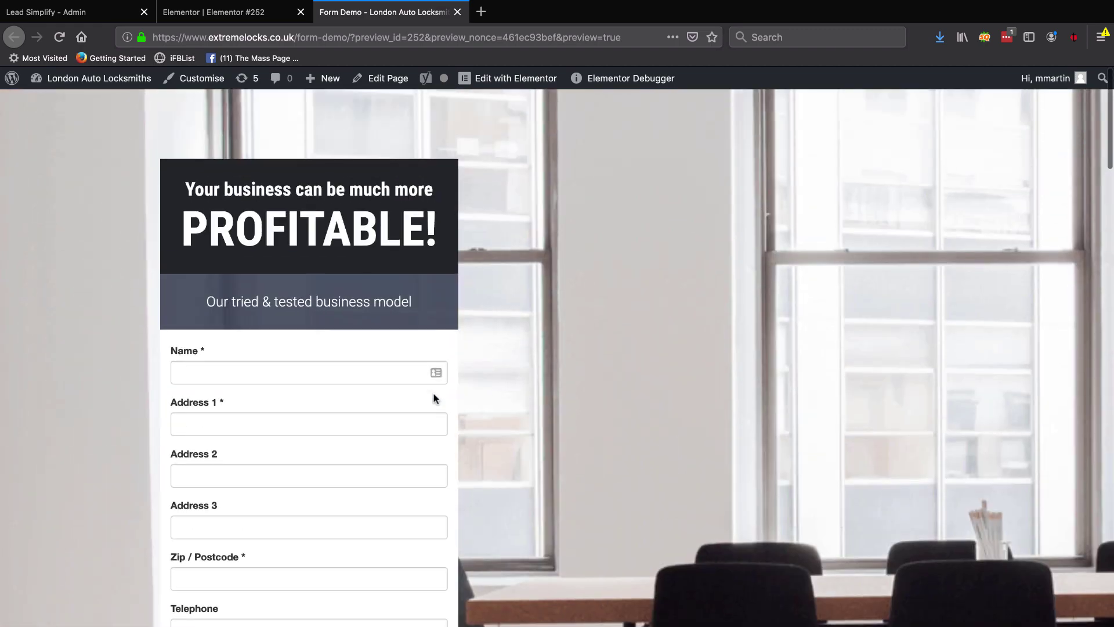
- Switch to Lead Simplify, open the form for editing, and delete the Address 2 and Address 3 fields
left_click(73, 16)
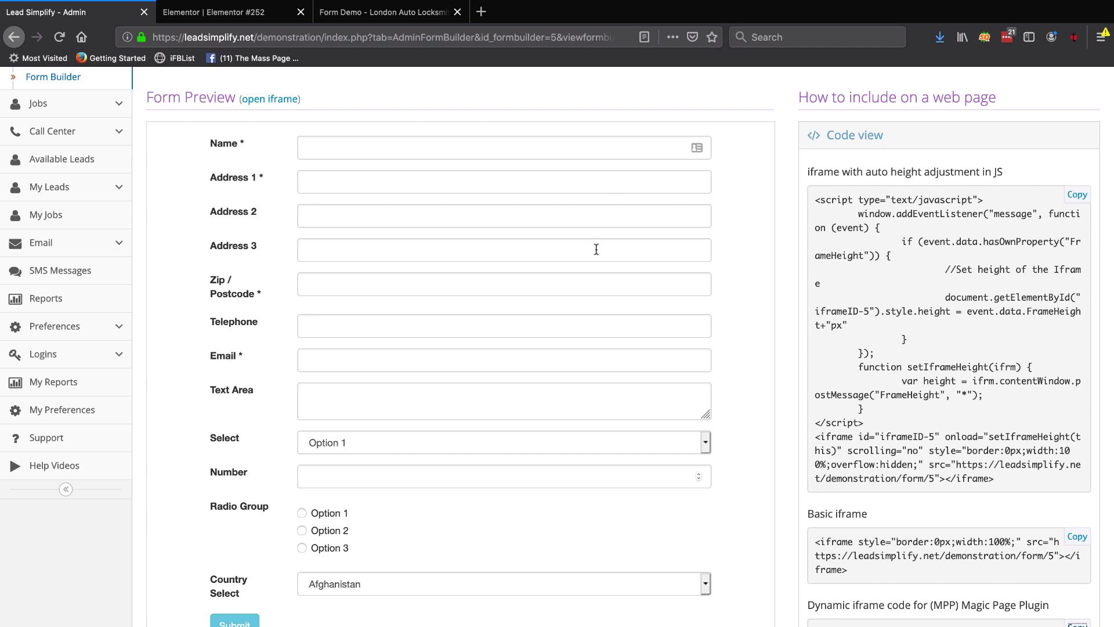
scroll(596, 249, "up", 3)
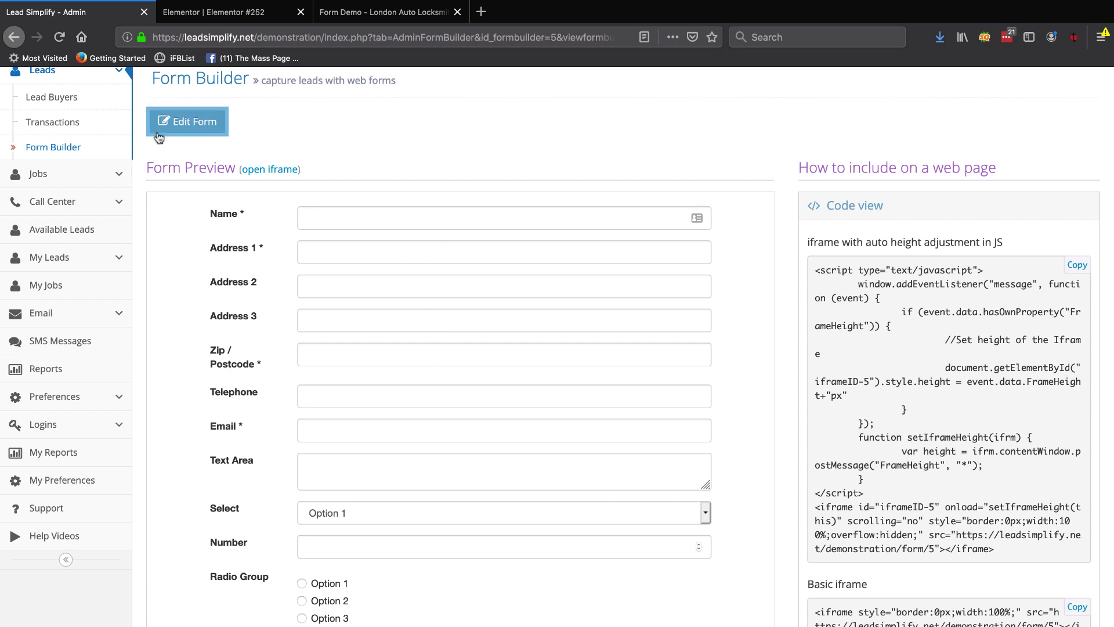
left_click(187, 132)
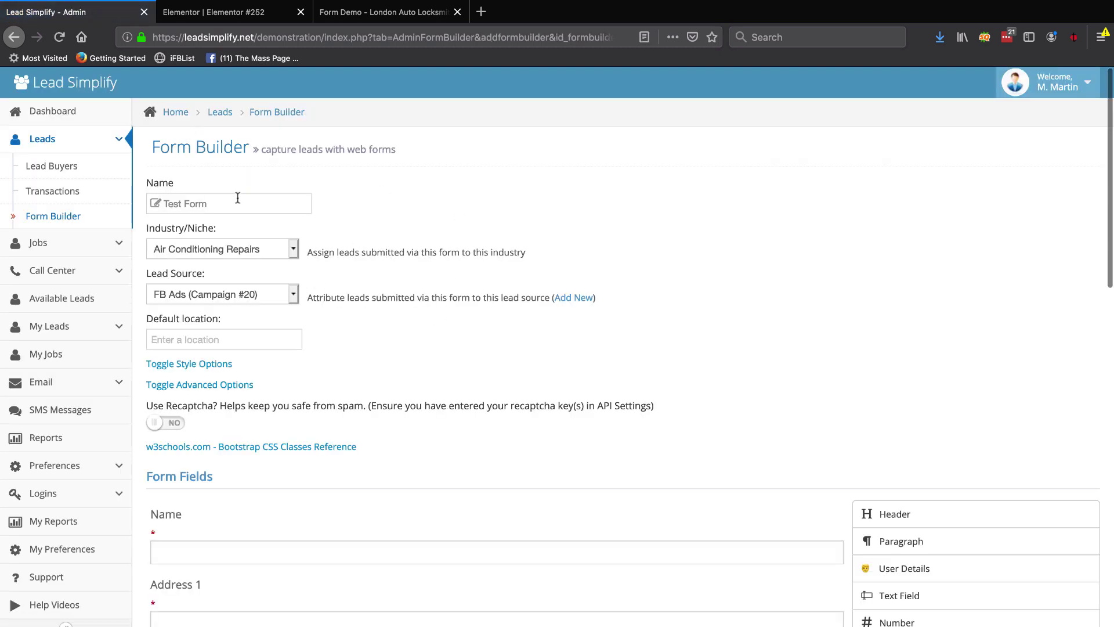
scroll(299, 461, "down", 5)
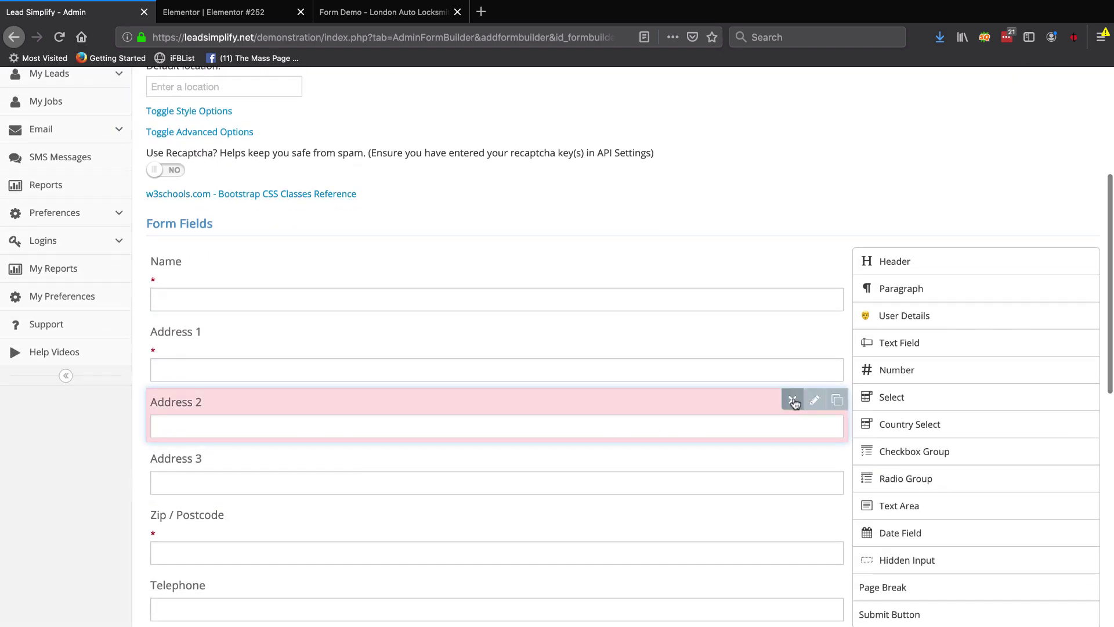
left_click(792, 400)
left_click(793, 401)
scroll(545, 399, "down", 1)
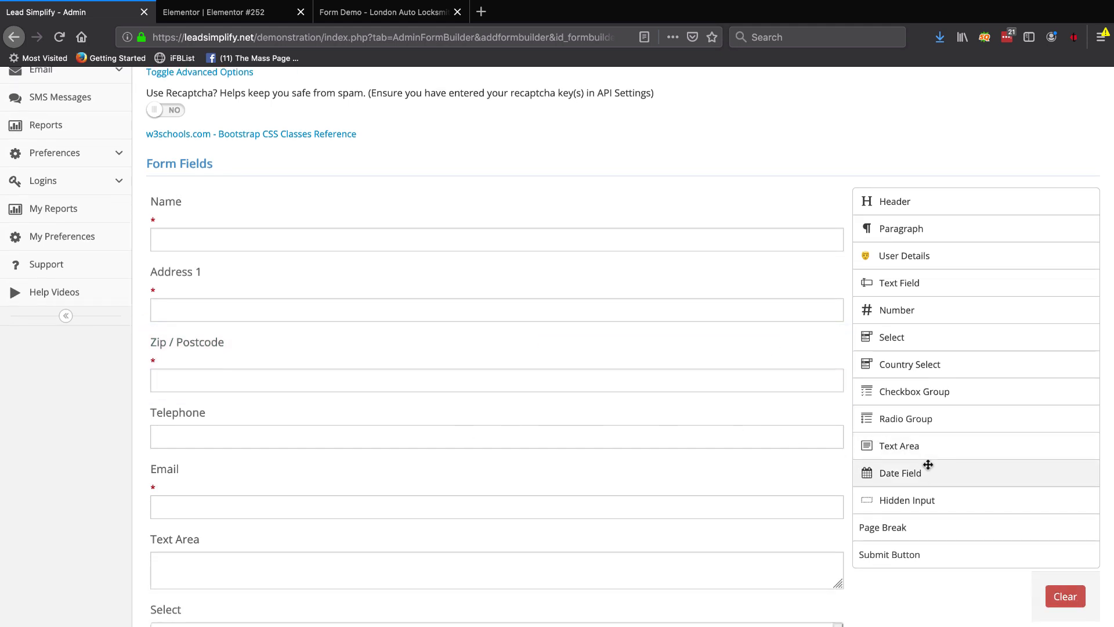
- Insert page breaks after the Name, Zip / Postcode and Email fields of the form
left_click_drag(890, 527, 526, 281)
scroll(623, 395, "down", 3)
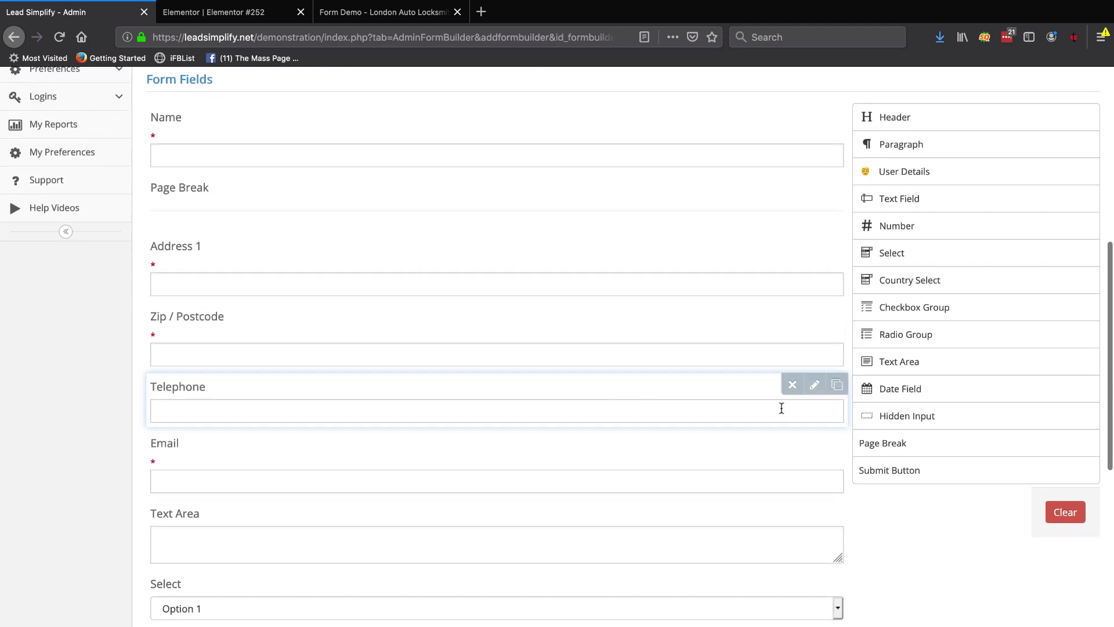
left_click_drag(868, 447, 622, 405)
scroll(622, 405, "down", 5)
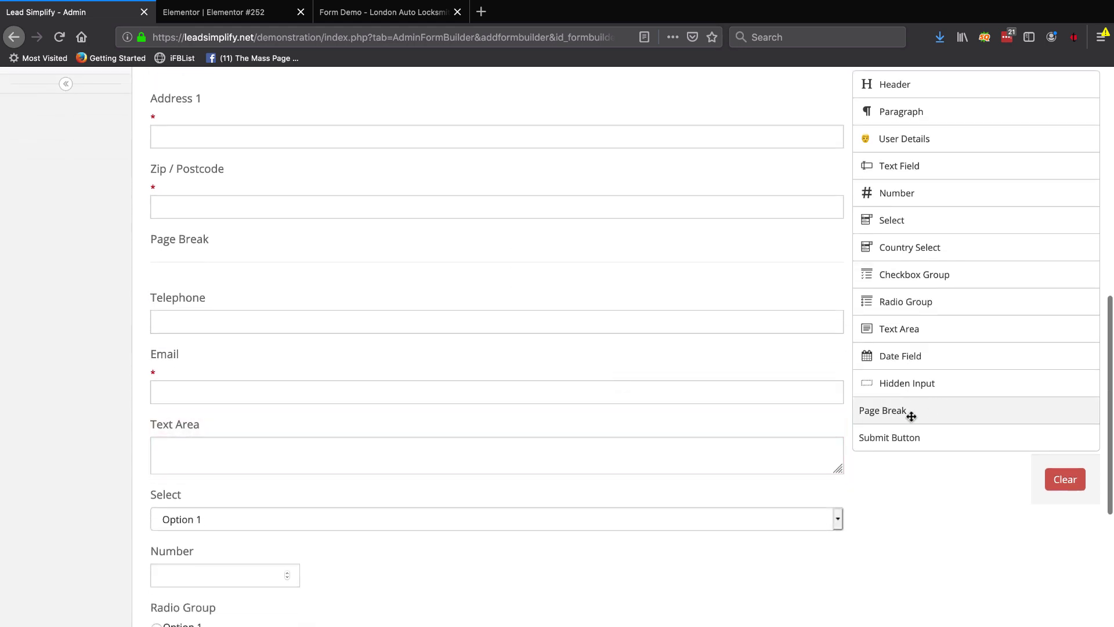
left_click_drag(901, 410, 550, 423)
scroll(635, 366, "down", 5)
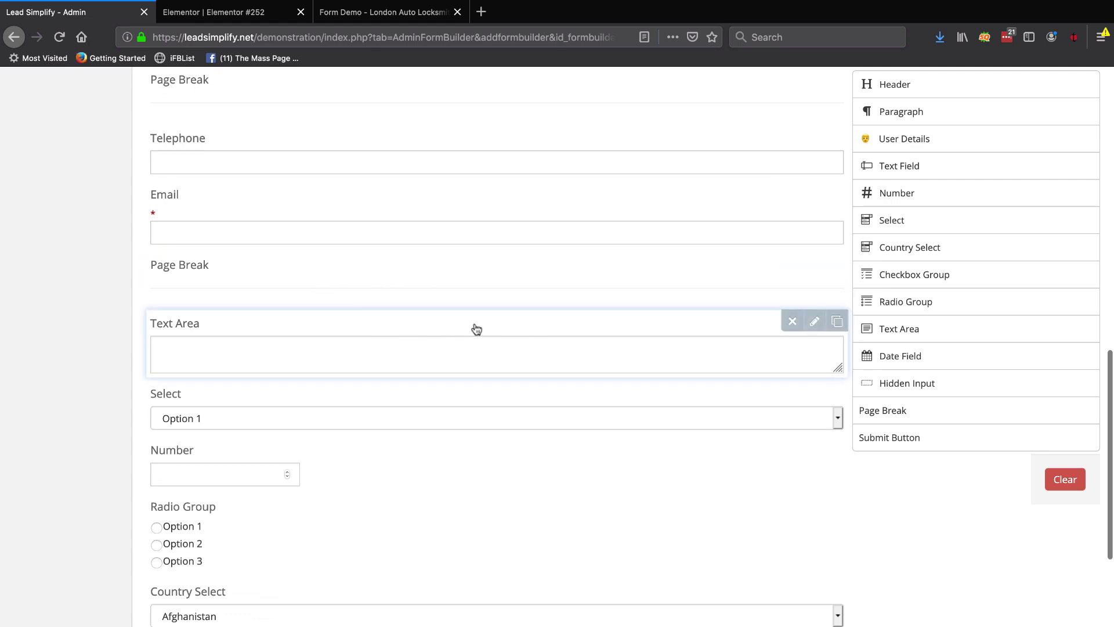
- Insert page breaks before the Select, Radio Group and Country Select fields
scroll(690, 383, "down", 2)
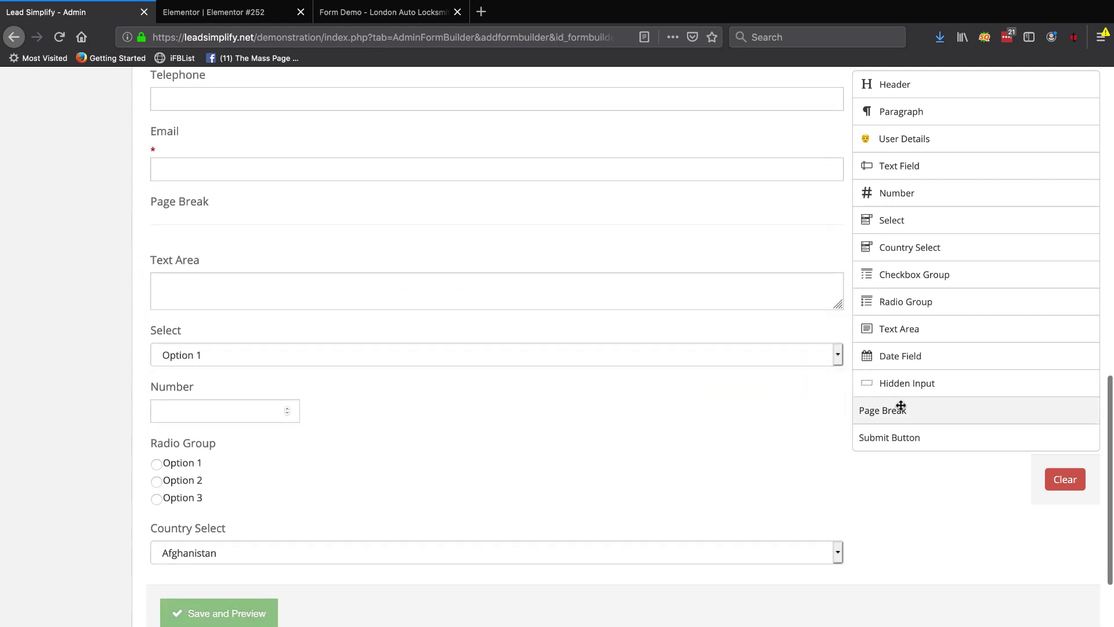
left_click_drag(893, 410, 581, 329)
scroll(734, 316, "down", 5)
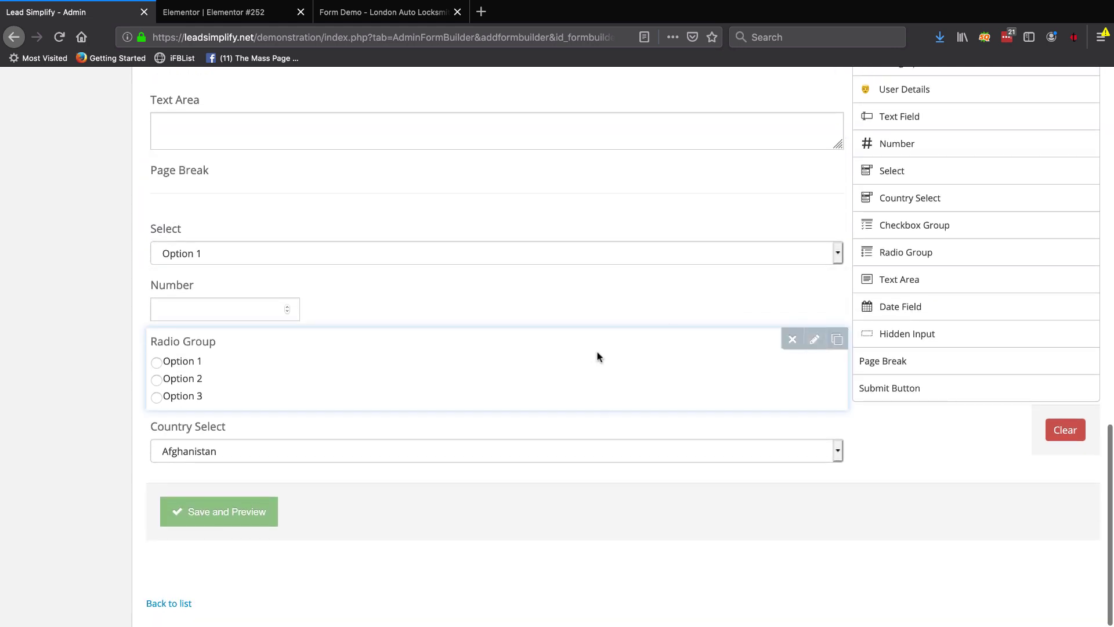
left_click_drag(900, 361, 580, 353)
scroll(674, 412, "down", 1)
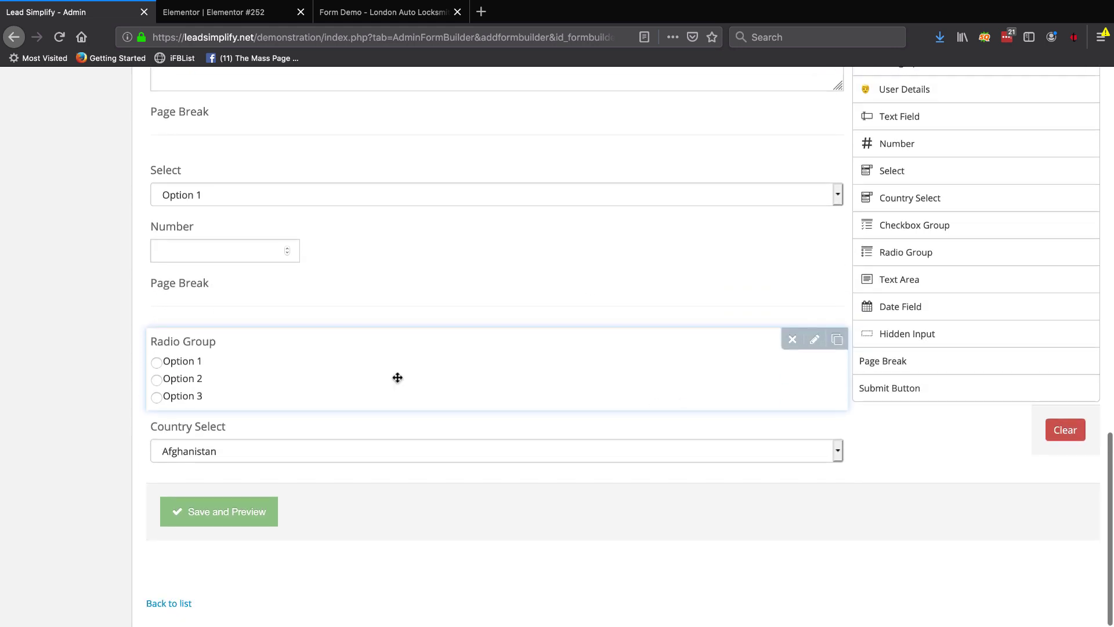
left_click_drag(870, 367, 560, 437)
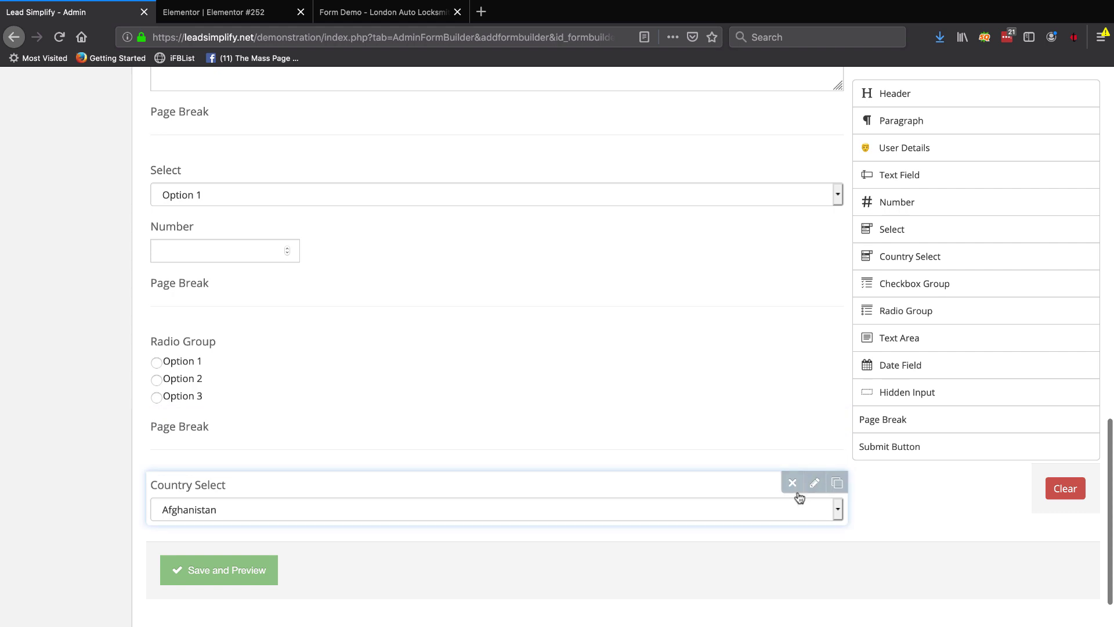
- Delete the Country Select field and save the form
left_click(792, 481)
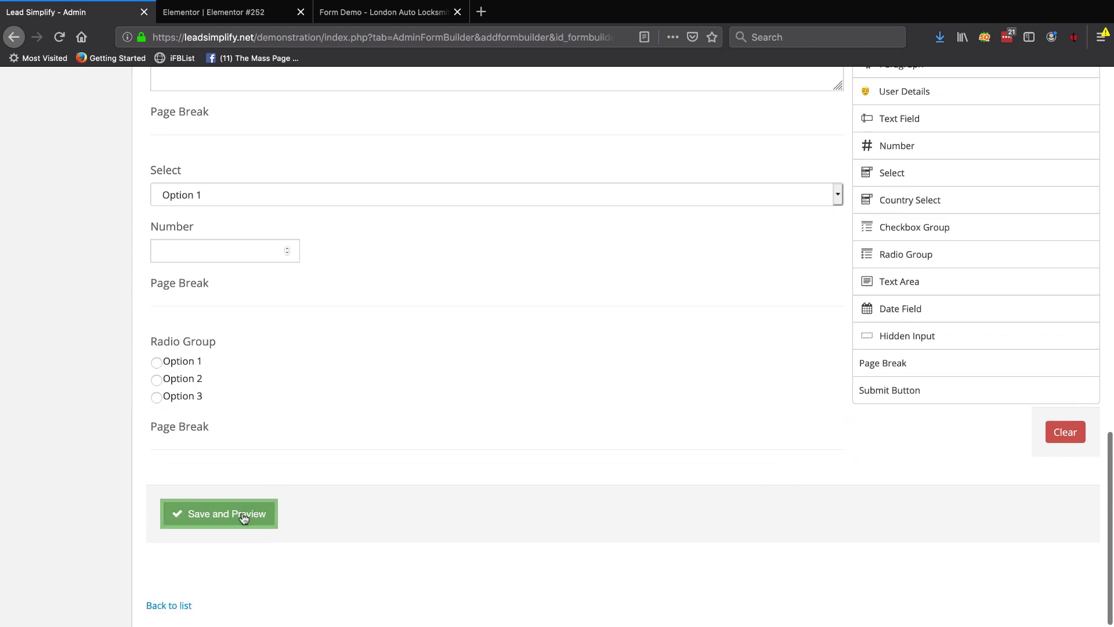
left_click(221, 520)
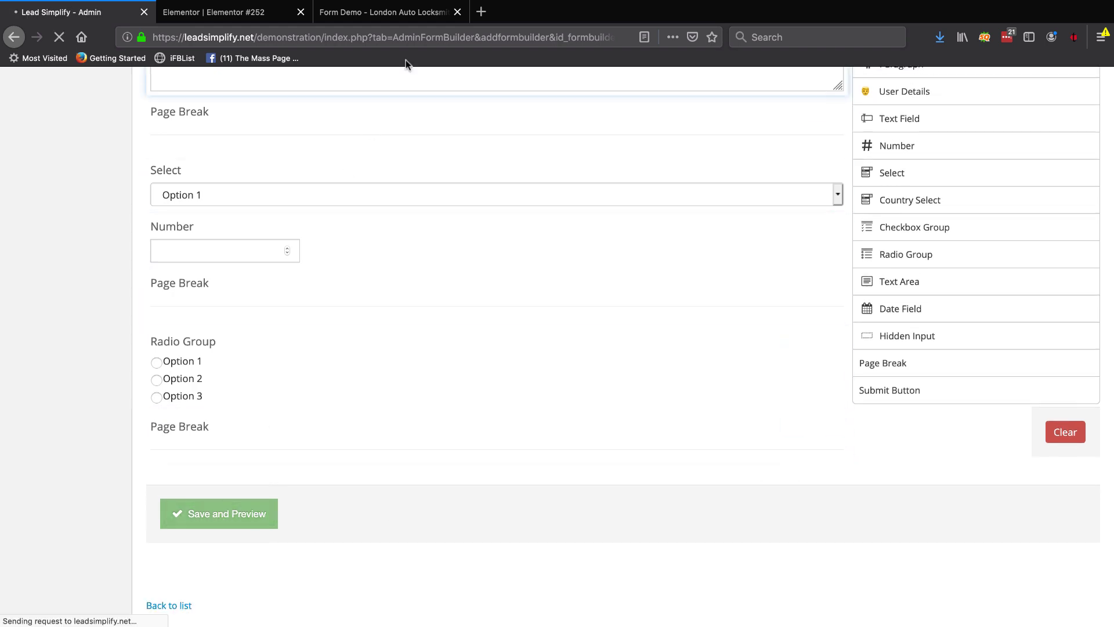
- On the Form Demo preview, test the required Name field empty, then fill it with "u5yuetyu" and advance to the address page
left_click(409, 16)
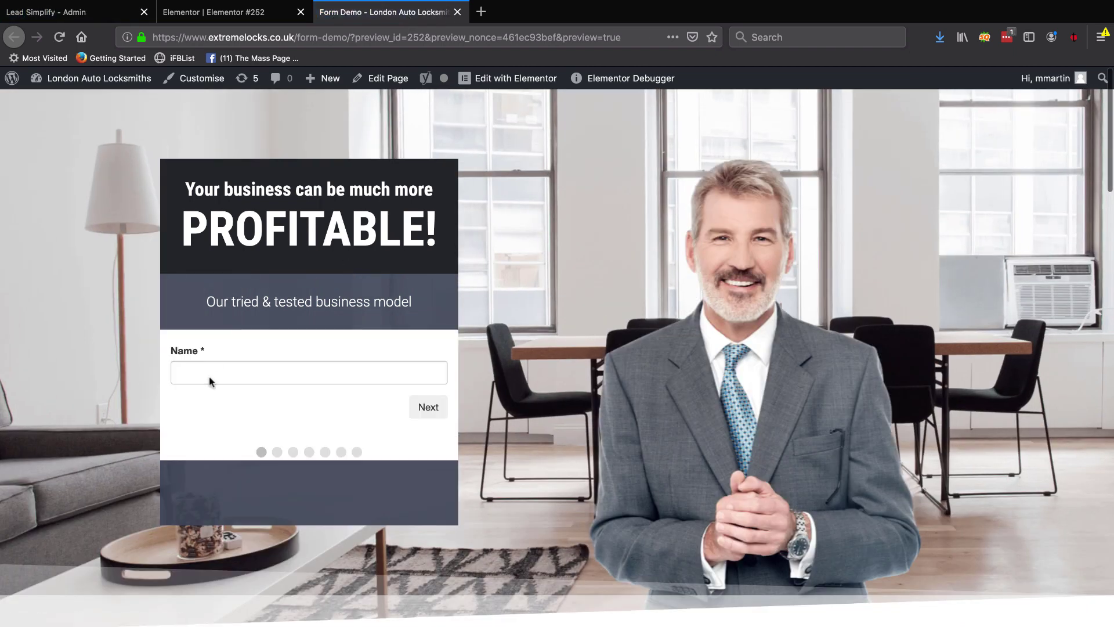
left_click(203, 374)
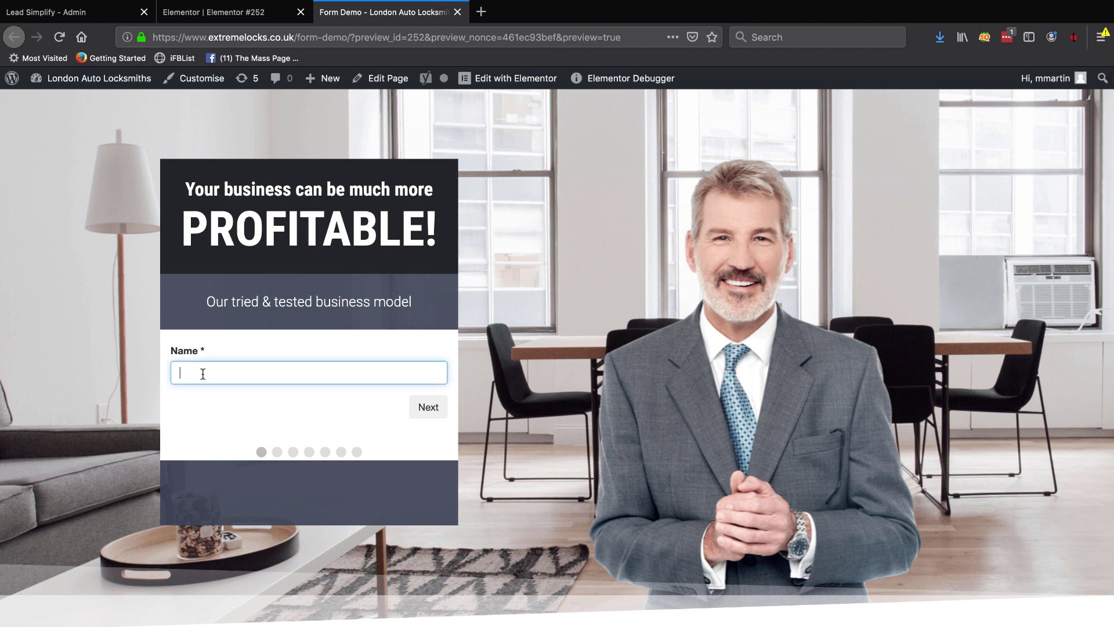
left_click(423, 409)
left_click(328, 373)
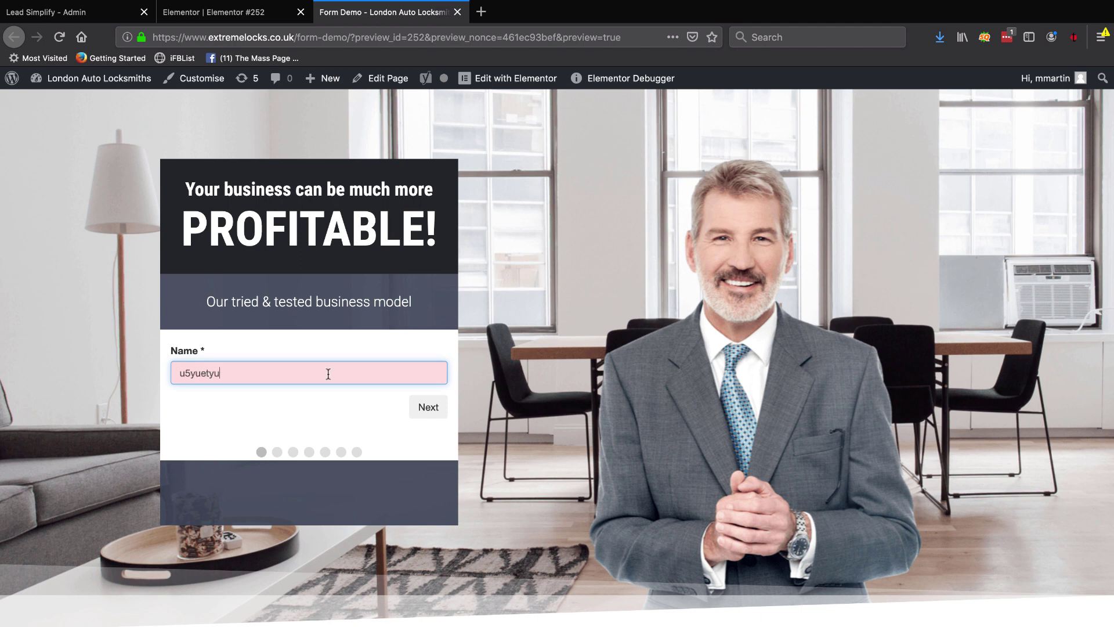
left_click(424, 409)
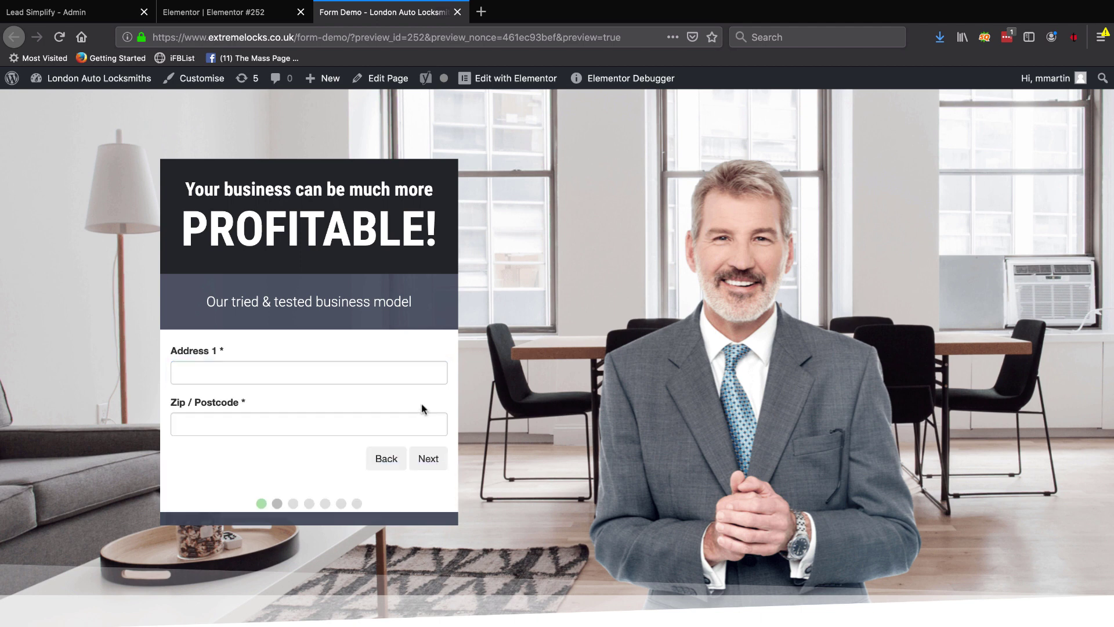
- Fill Address 1 with "ytuetyu" and Zip / Postcode with "euertuert", and advance to the form's next page
left_click(271, 367)
type("ytuetyu")
left_click(250, 421)
type("euertuert")
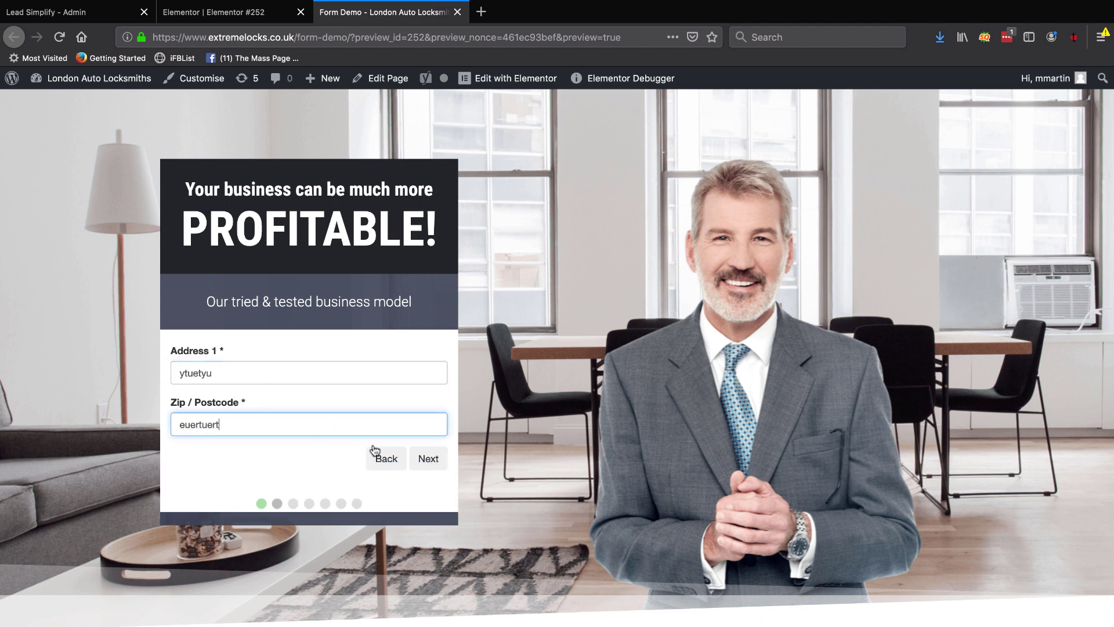
left_click(428, 459)
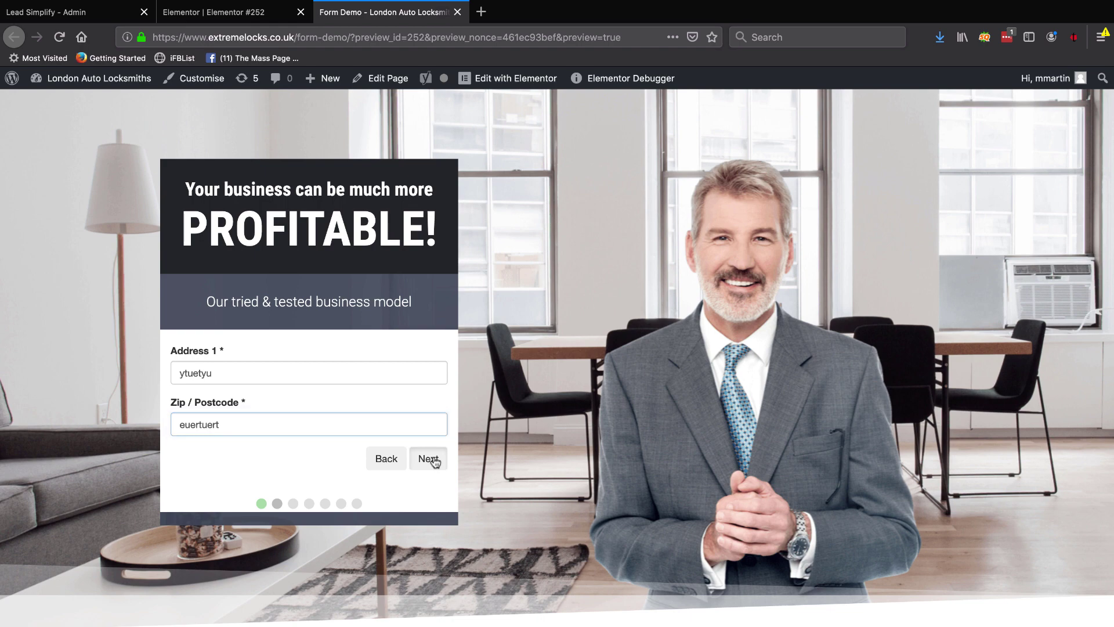
- Go back through the form to its Name page and look over the landing page
left_click(386, 459)
left_click(386, 459)
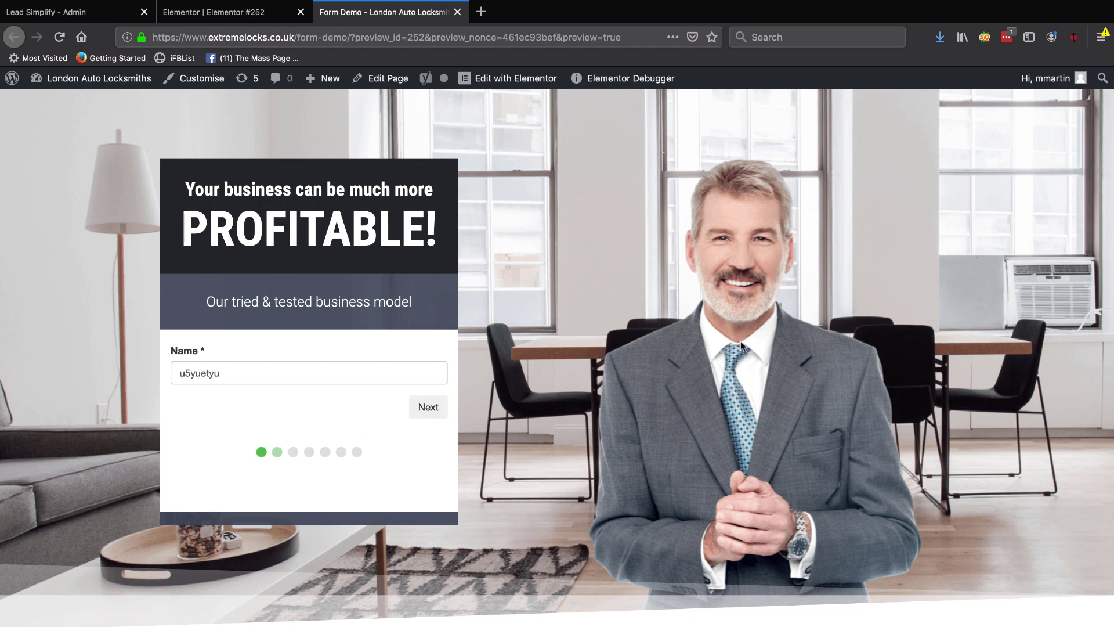
scroll(738, 354, "down", 5)
scroll(737, 367, "up", 5)
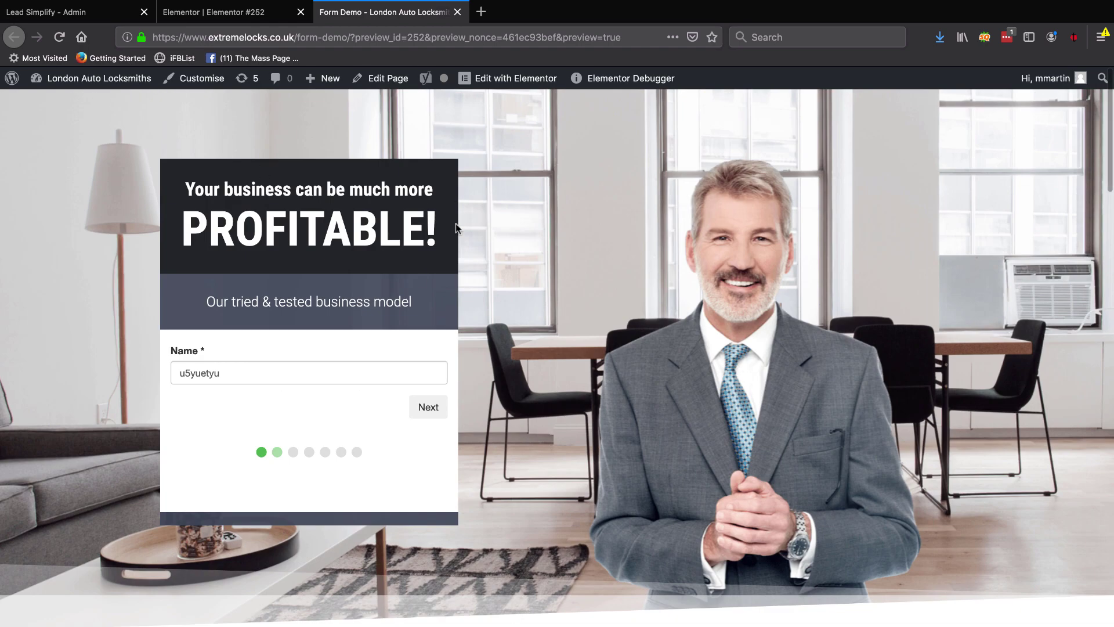
- Switch to Lead Simplify, reopen the form for editing, and enable Use Recaptcha
left_click(60, 16)
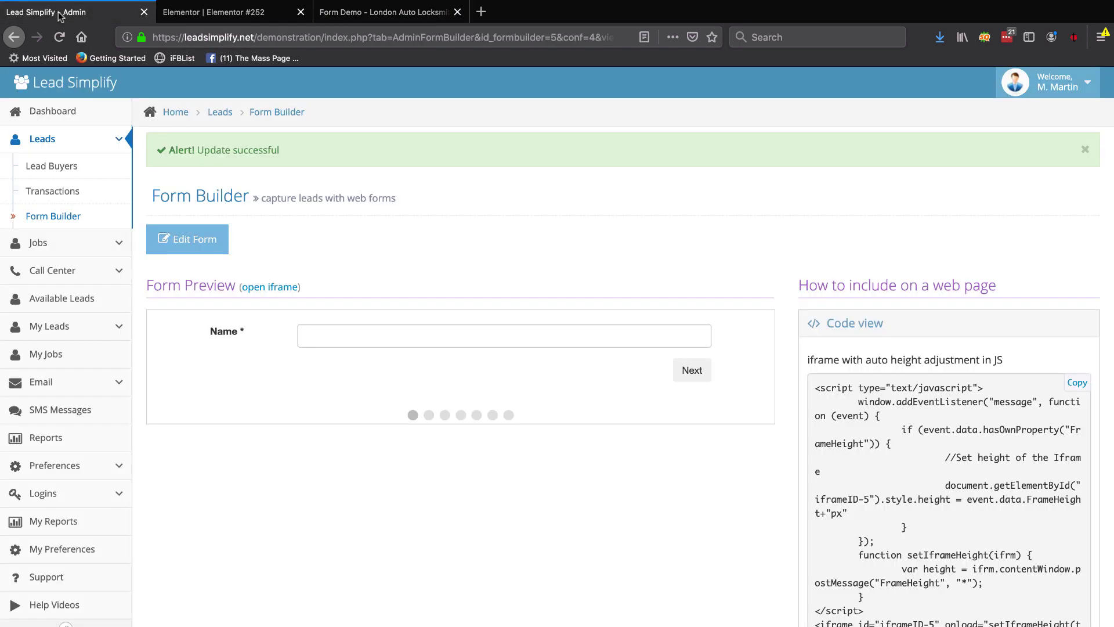
left_click(186, 248)
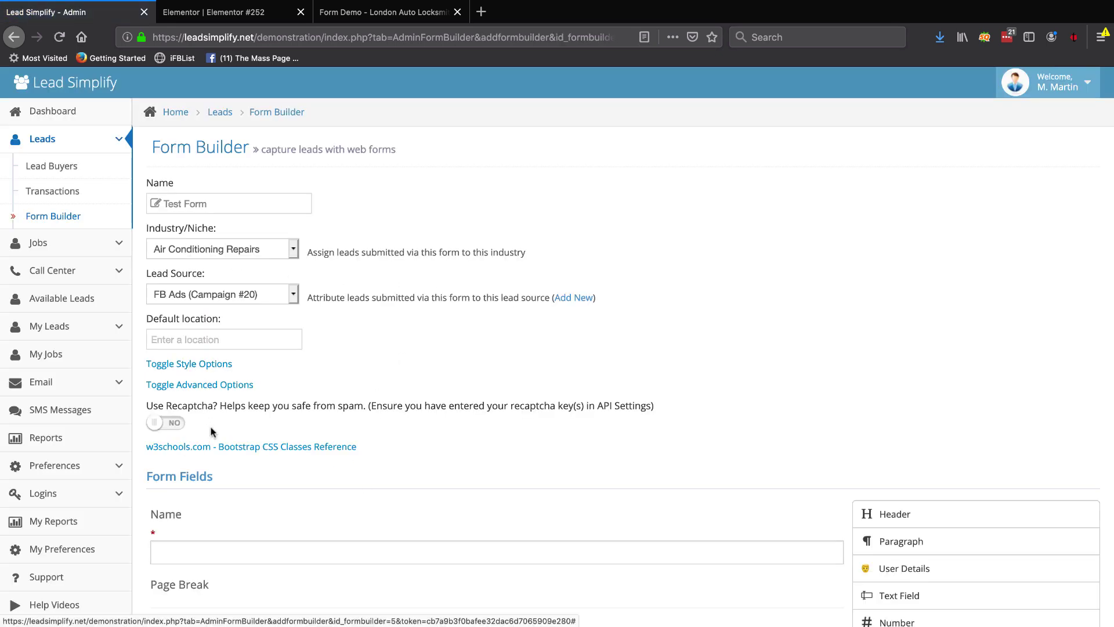
left_click(167, 425)
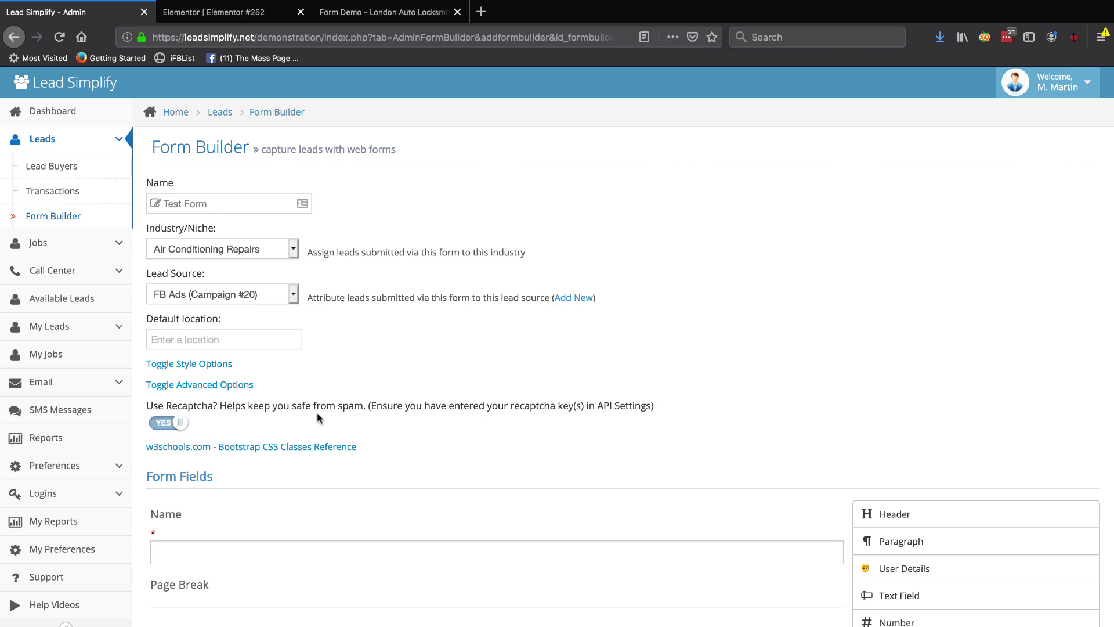
scroll(372, 417, "down", 5)
scroll(374, 418, "down", 12)
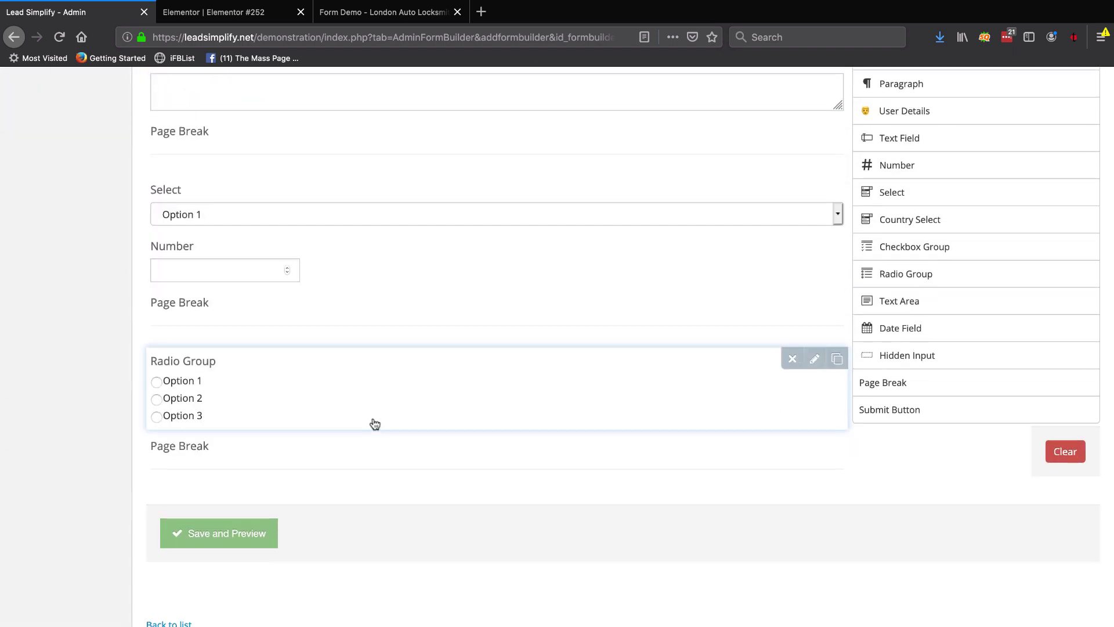
scroll(375, 423, "up", 13)
scroll(374, 422, "up", 3)
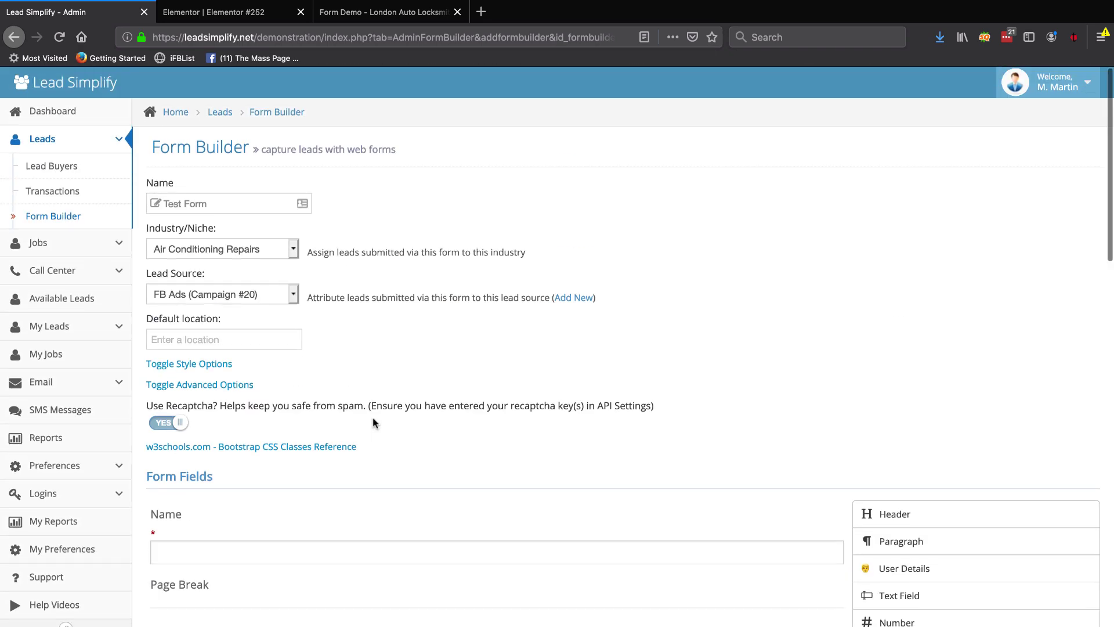
- Show the form's style options and set Background Color to none for a transparent background
left_click(187, 364)
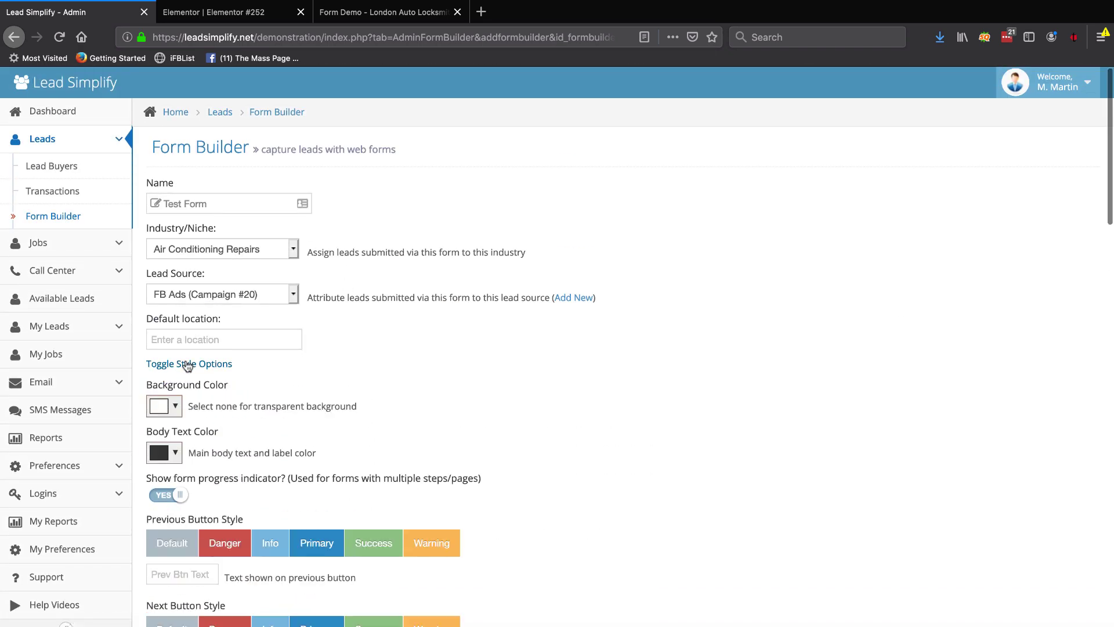
left_click(158, 406)
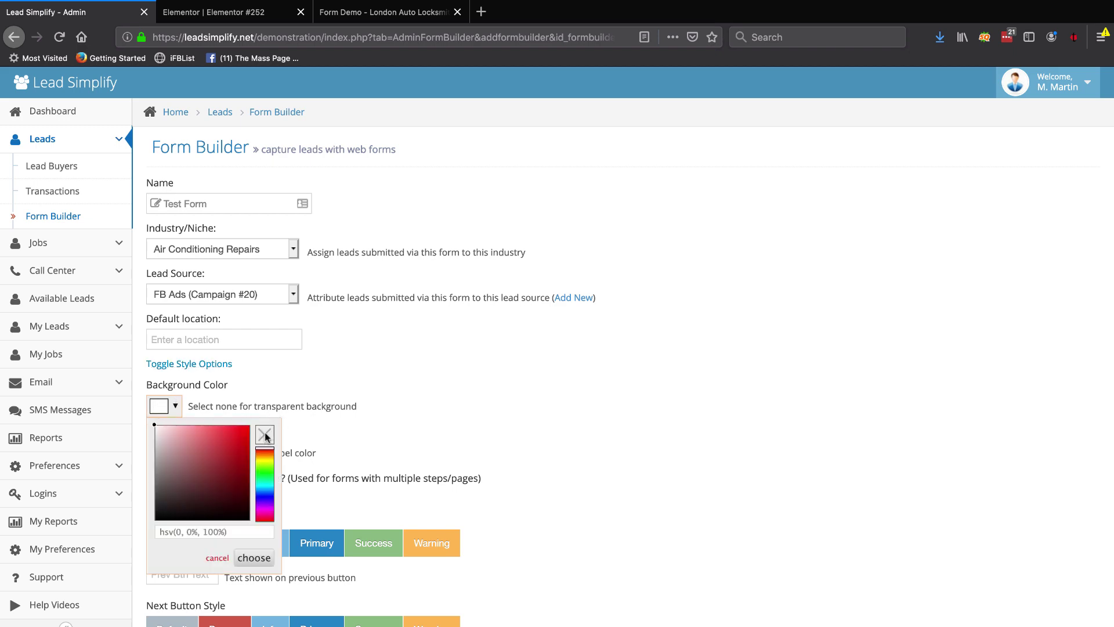
left_click_drag(199, 447, 233, 472)
left_click(407, 11)
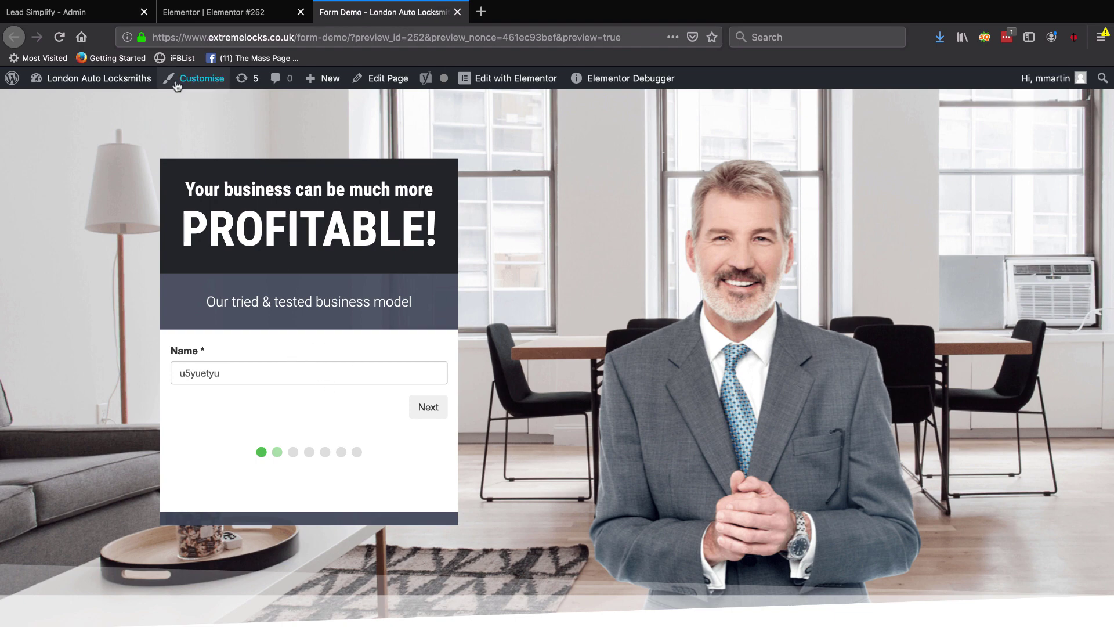
left_click(58, 11)
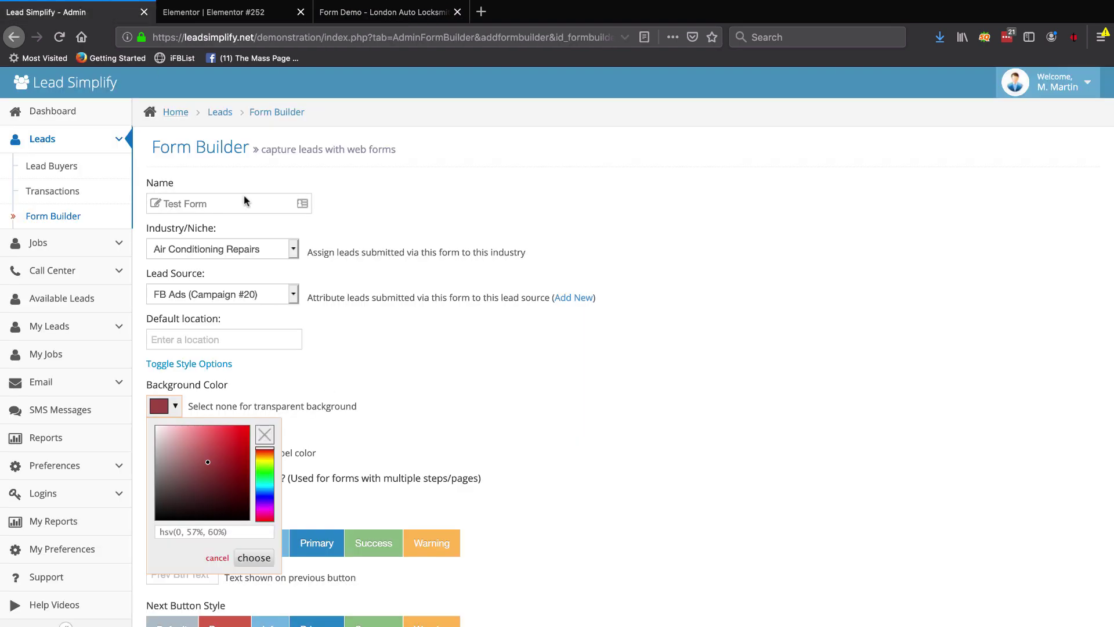
left_click(265, 435)
left_click(404, 378)
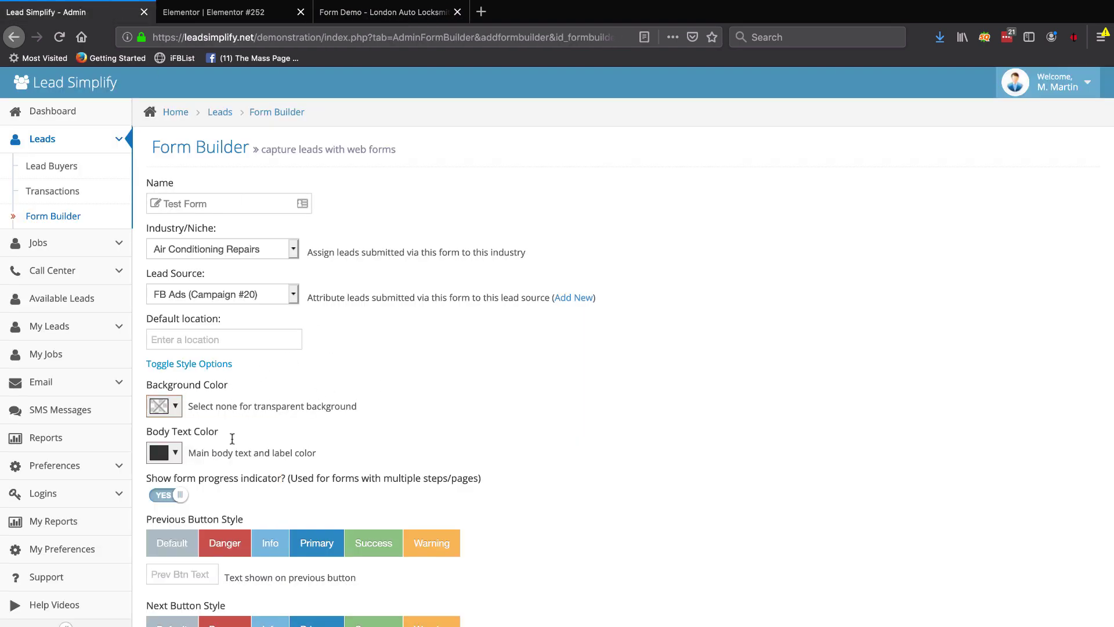
- Compare with the Form Demo page, and set the form's Body Text Color to white, hsv(0, 0%, 100%)
left_click(368, 13)
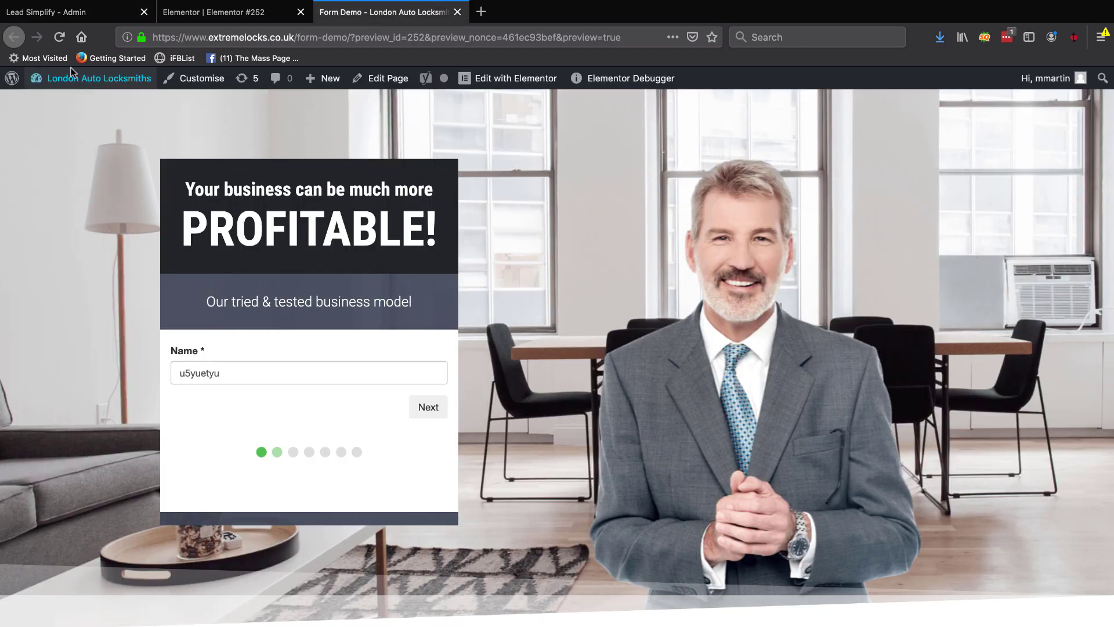
left_click(85, 13)
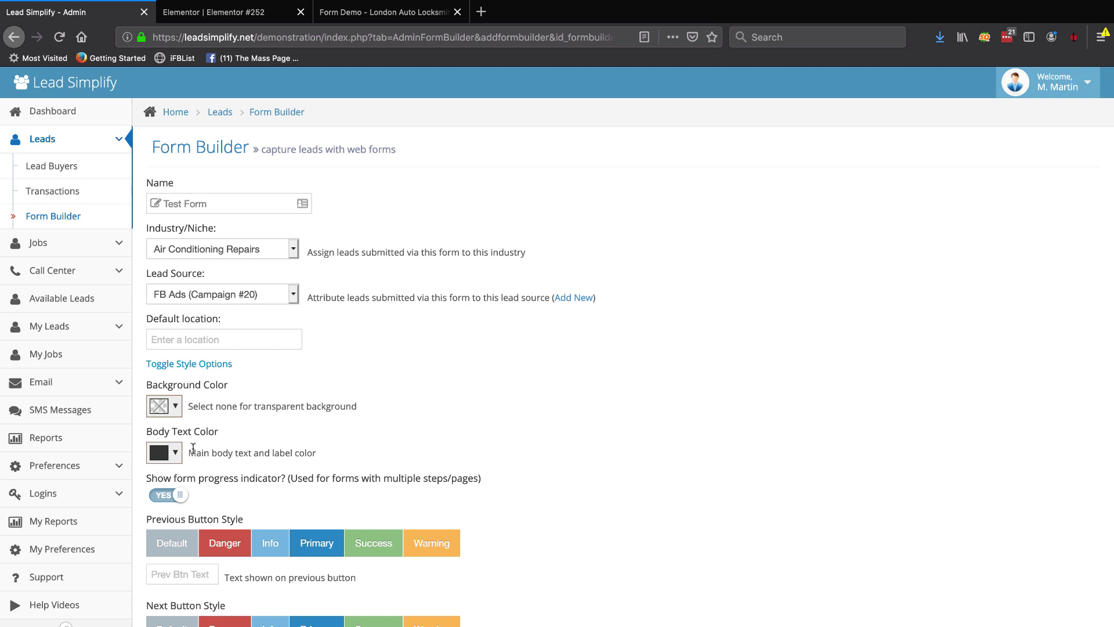
left_click(165, 454)
left_click_drag(156, 473, 135, 456)
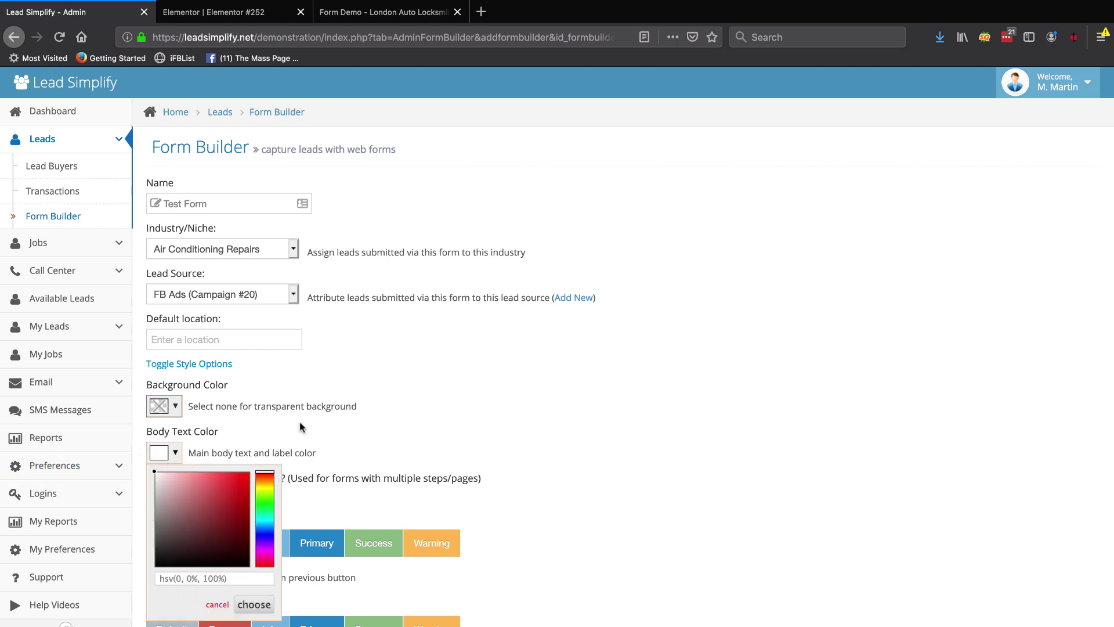
left_click(444, 397)
- Switch the form progress indicator off and back on, and look over the progress dots and Next button on the Form Demo page
scroll(507, 353, "down", 3)
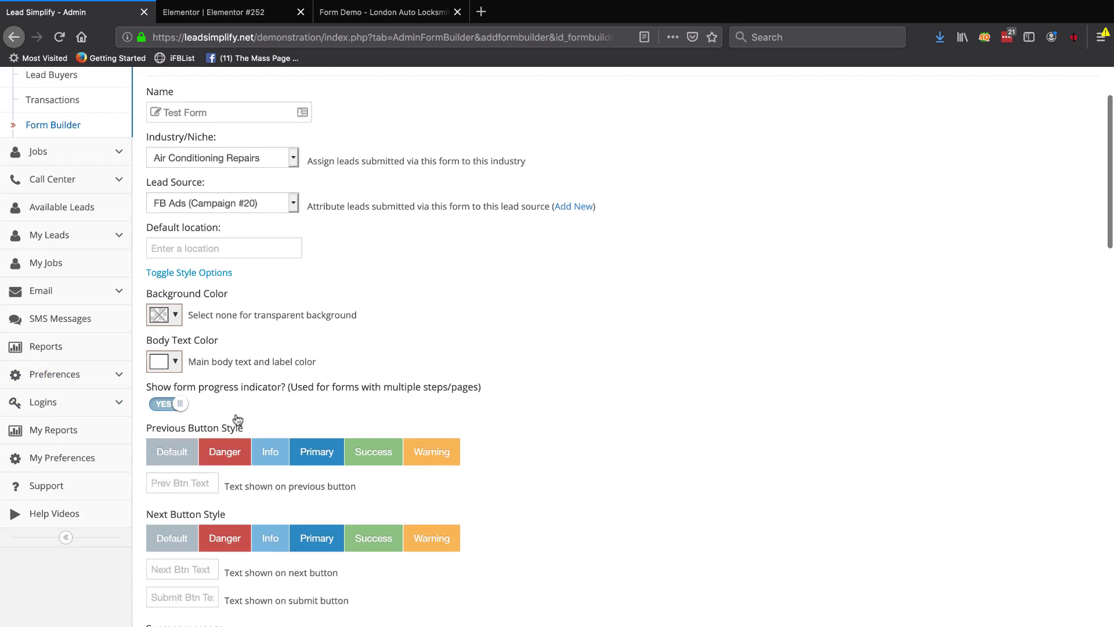
left_click(171, 404)
left_click(171, 405)
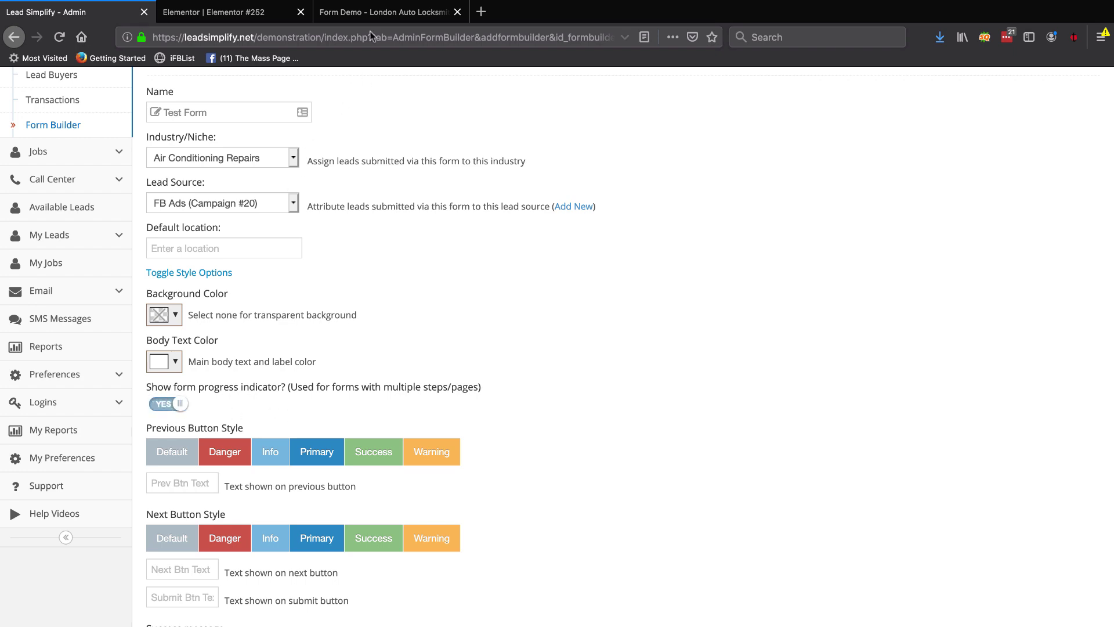
left_click(364, 13)
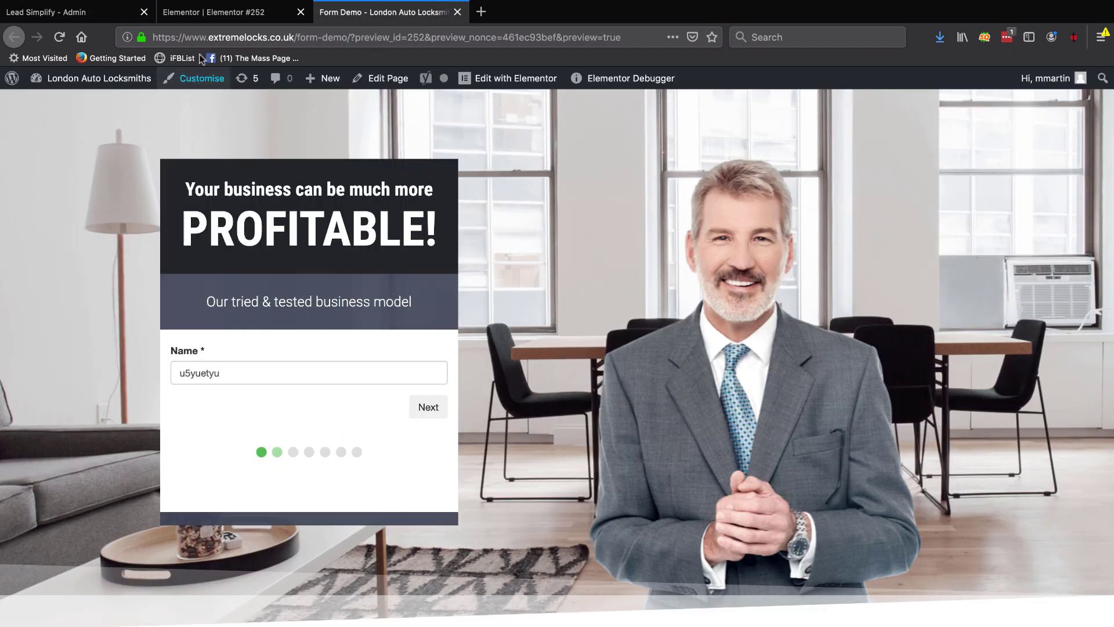
left_click(69, 12)
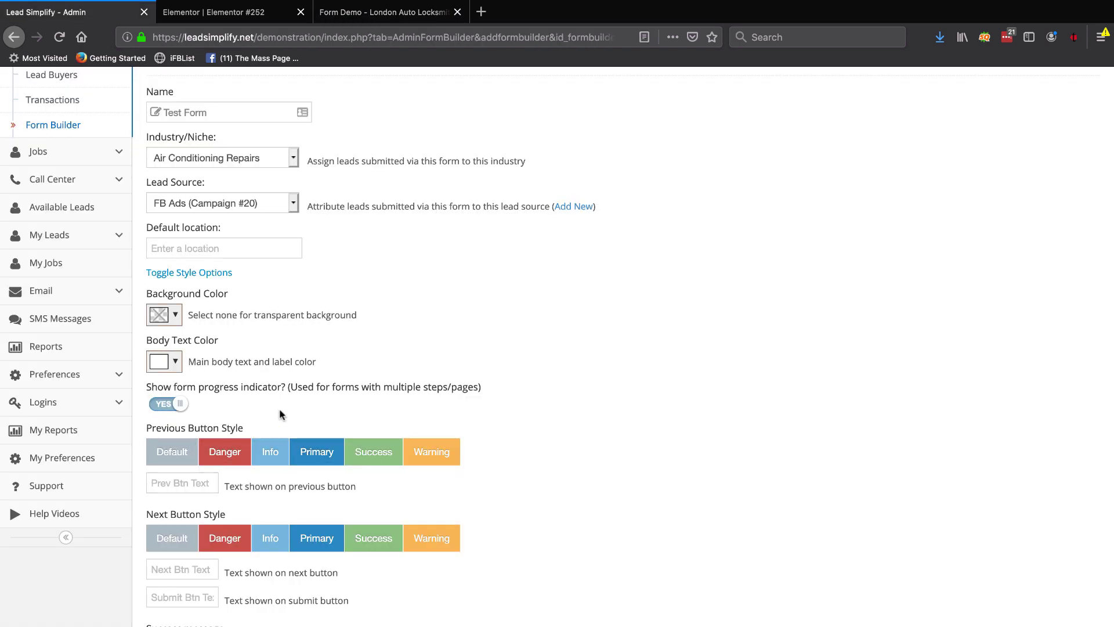
left_click(371, 13)
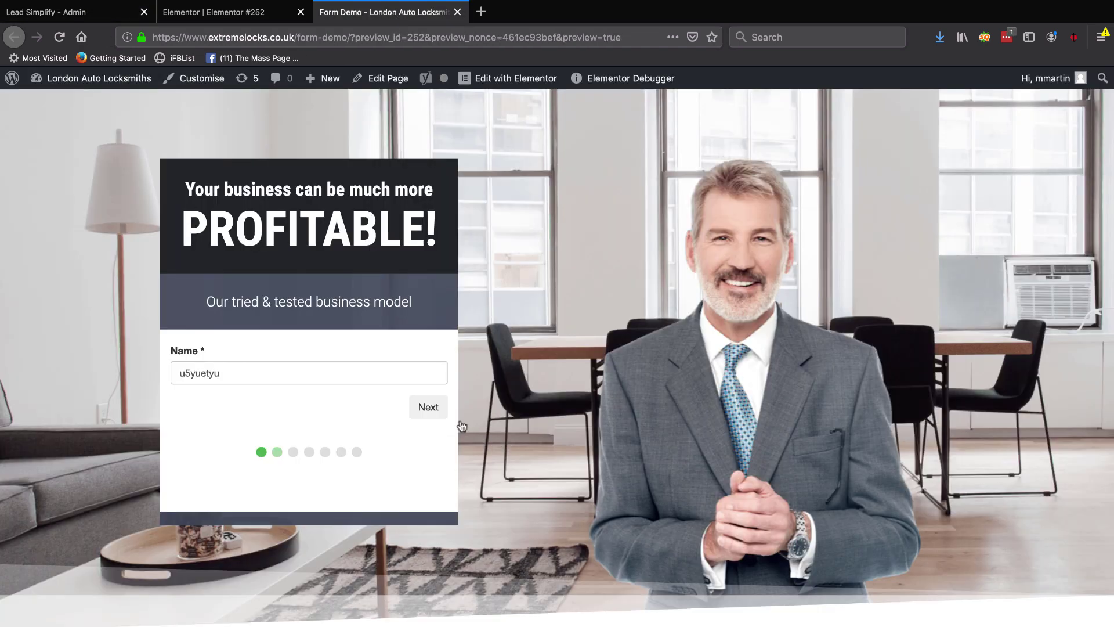
left_click(58, 12)
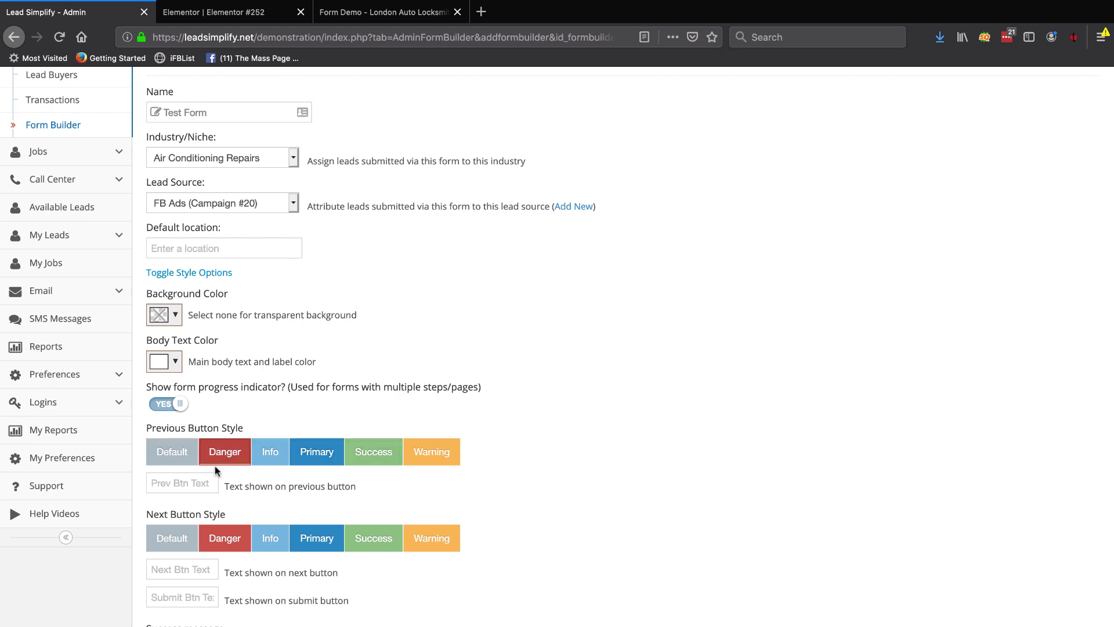
- Give the previous button the Danger style and the text "Back"
left_click(181, 477)
type("Ba")
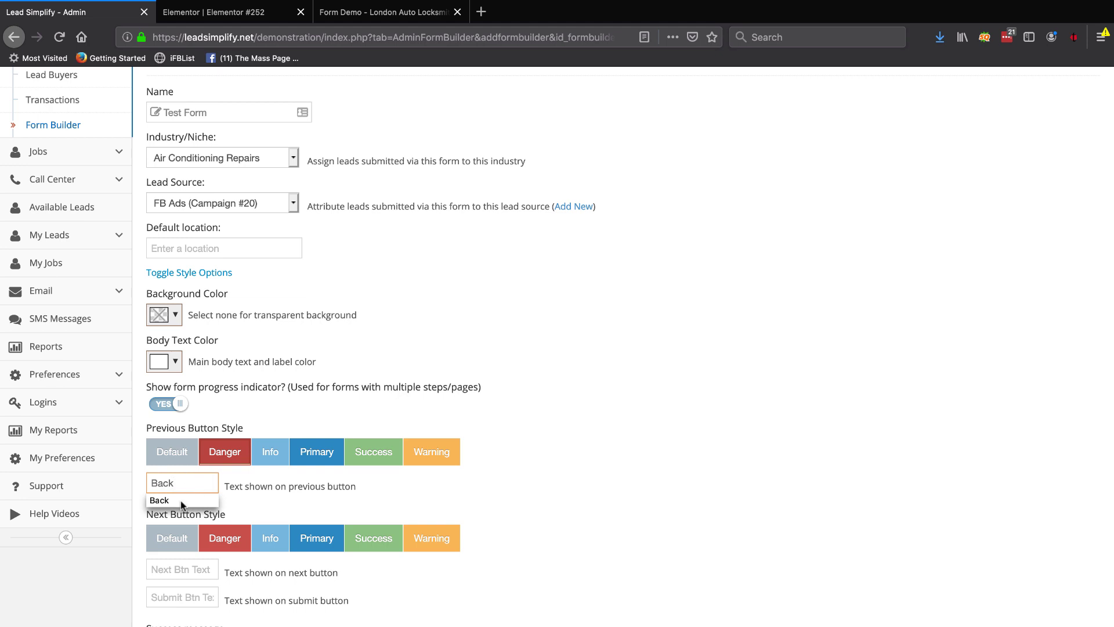
type("ck")
left_click(180, 501)
- Give the next button the Success style and the text "Next", and set the submit button text to "Submit"
left_click(374, 538)
left_click(188, 565)
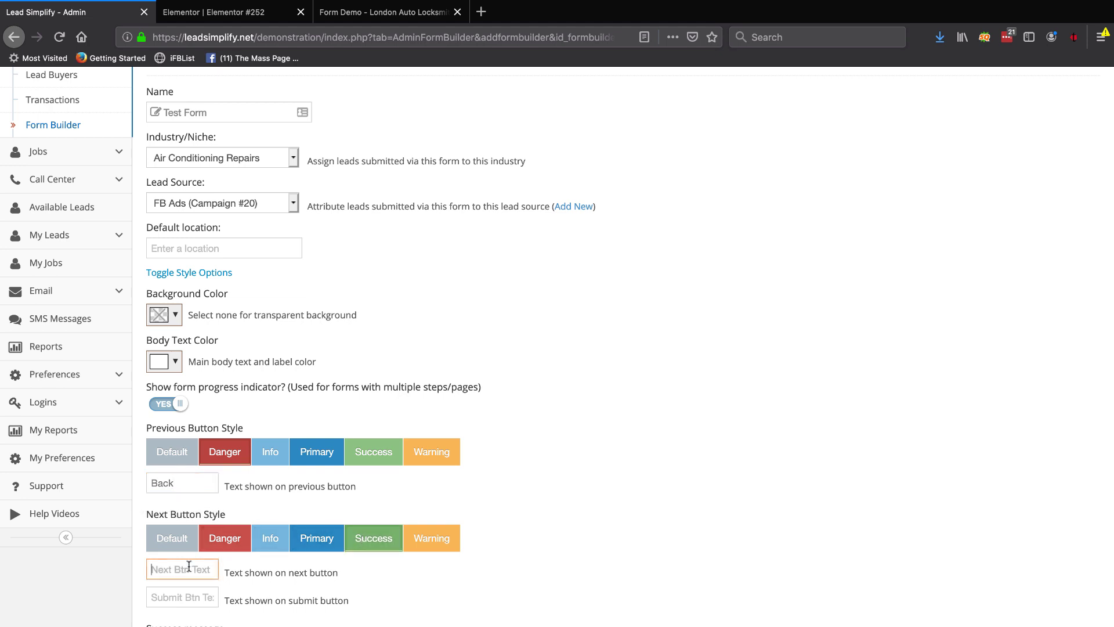
type("N")
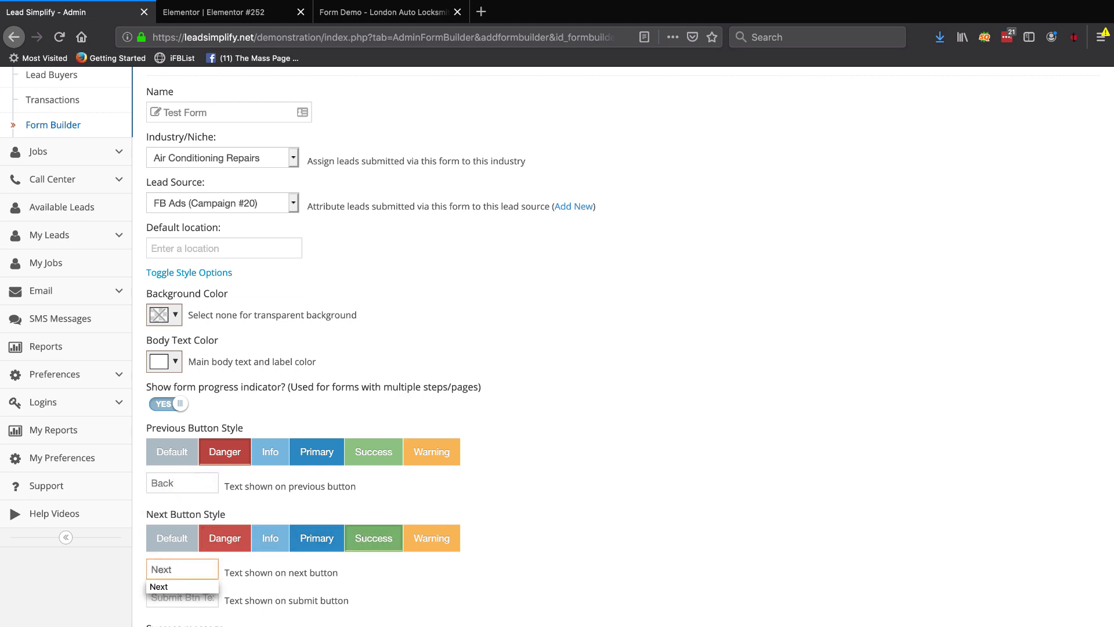
type("ext")
left_click(191, 586)
left_click(171, 600)
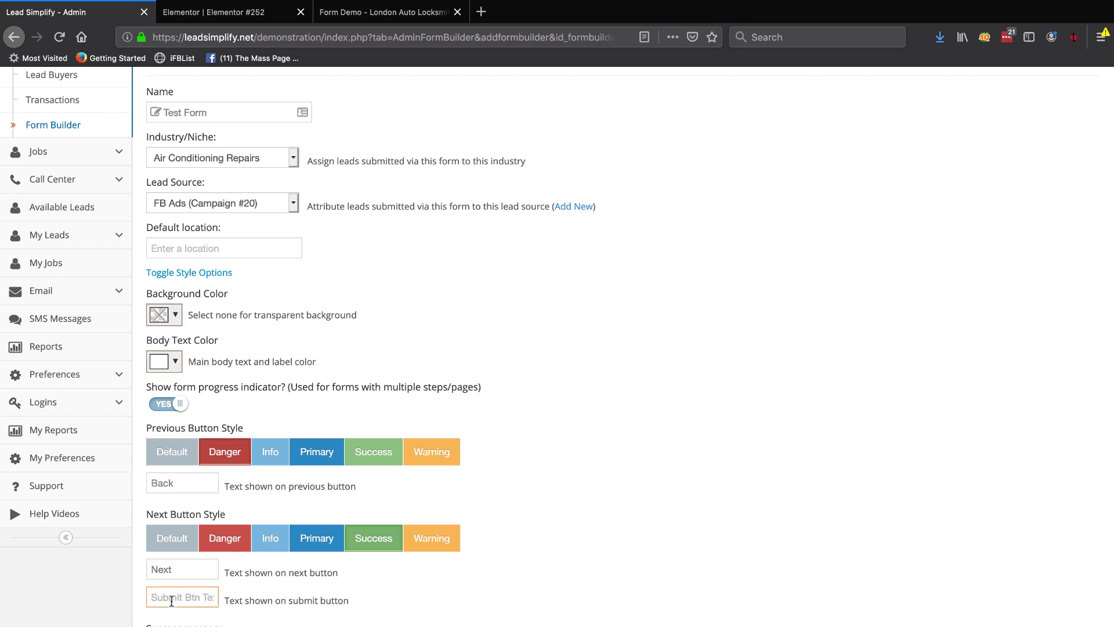
type("Submit")
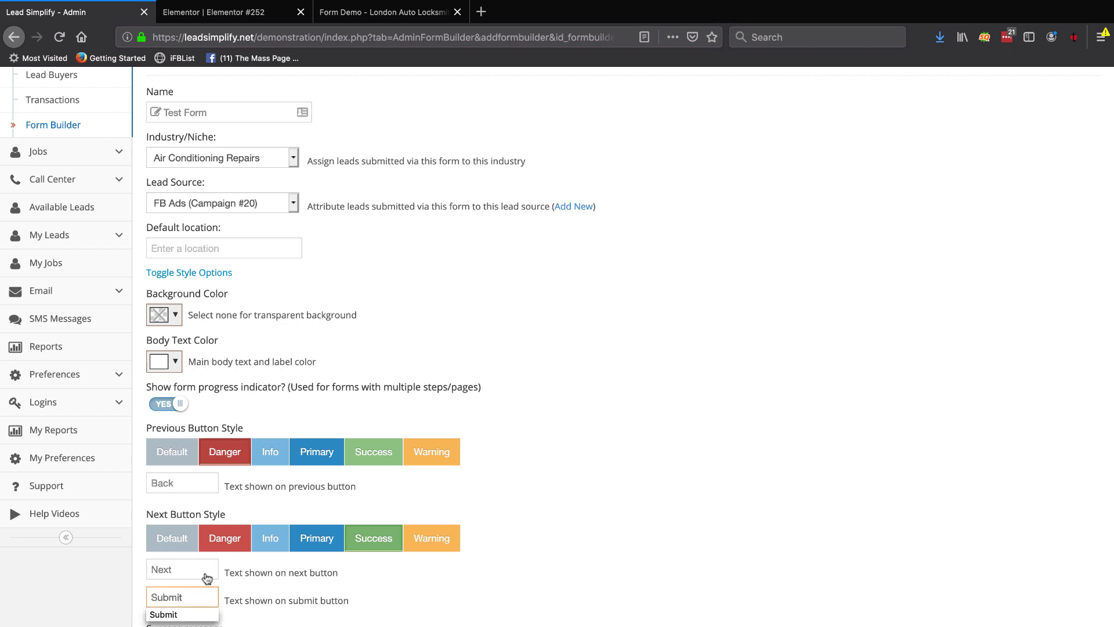
left_click(673, 438)
- Set the success message to "Thanks we will call you with a price soon!" and save the form
scroll(673, 438, "down", 3)
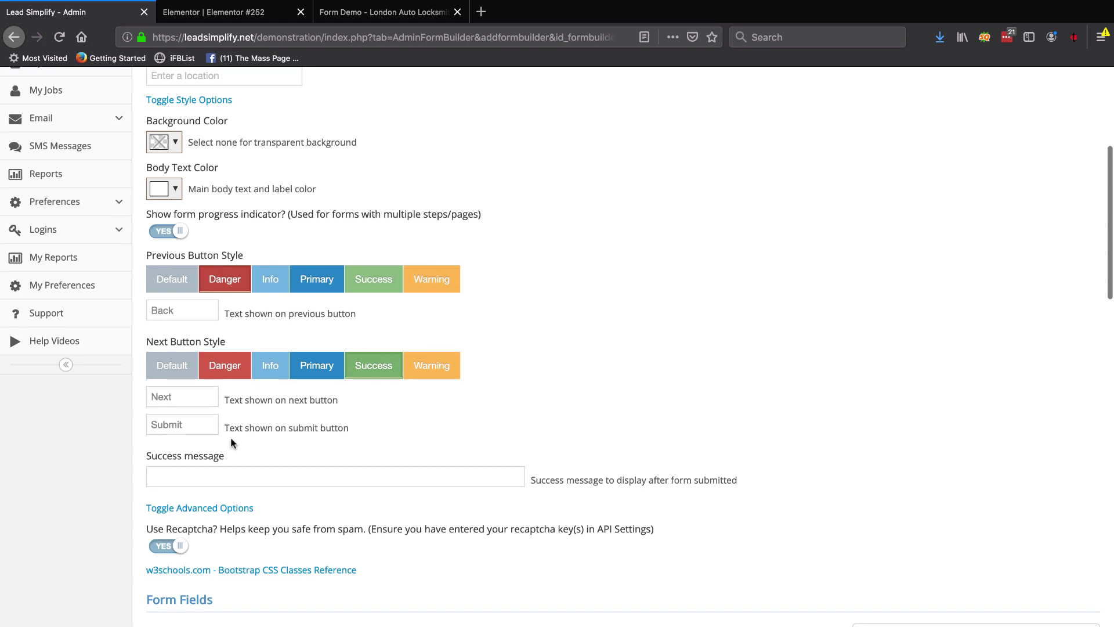
left_click(196, 479)
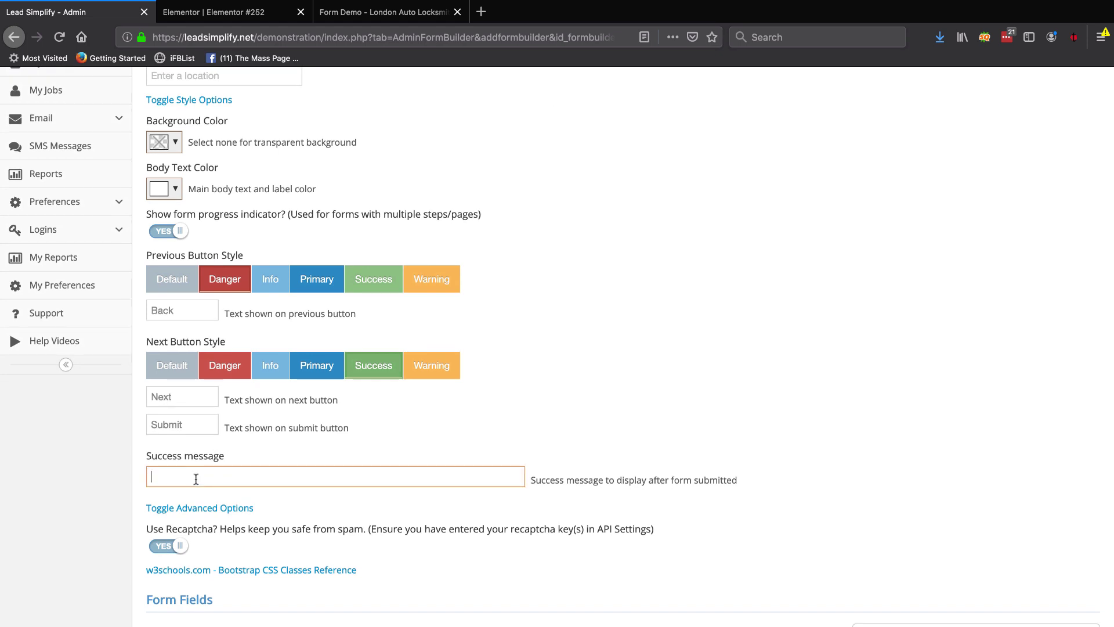
type("Thanks we will call you with a price soon!")
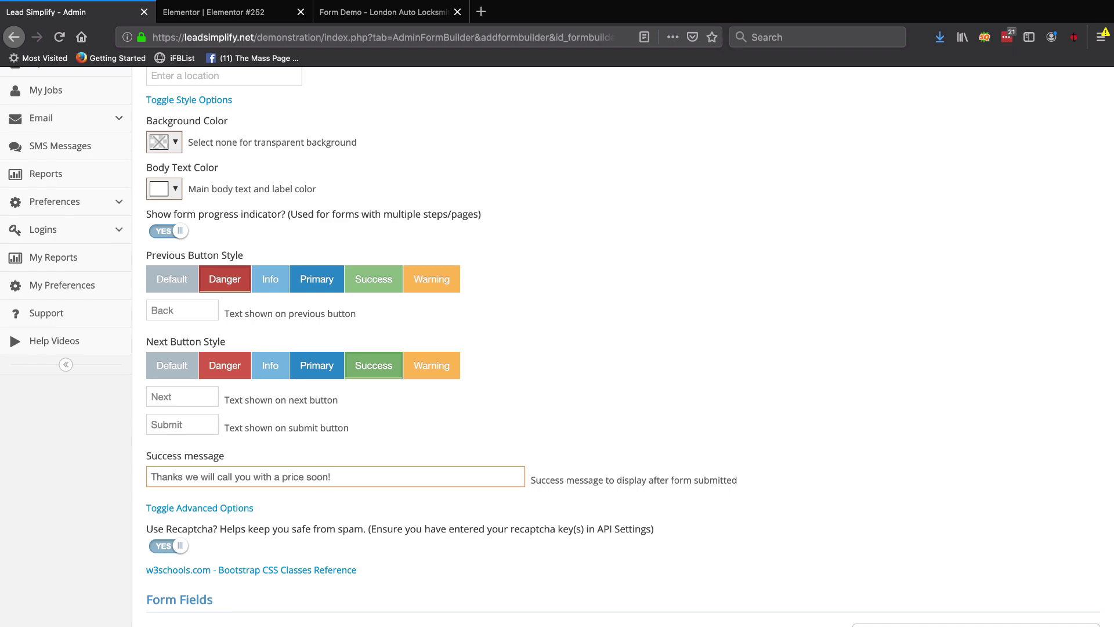
scroll(465, 360, "down", 15)
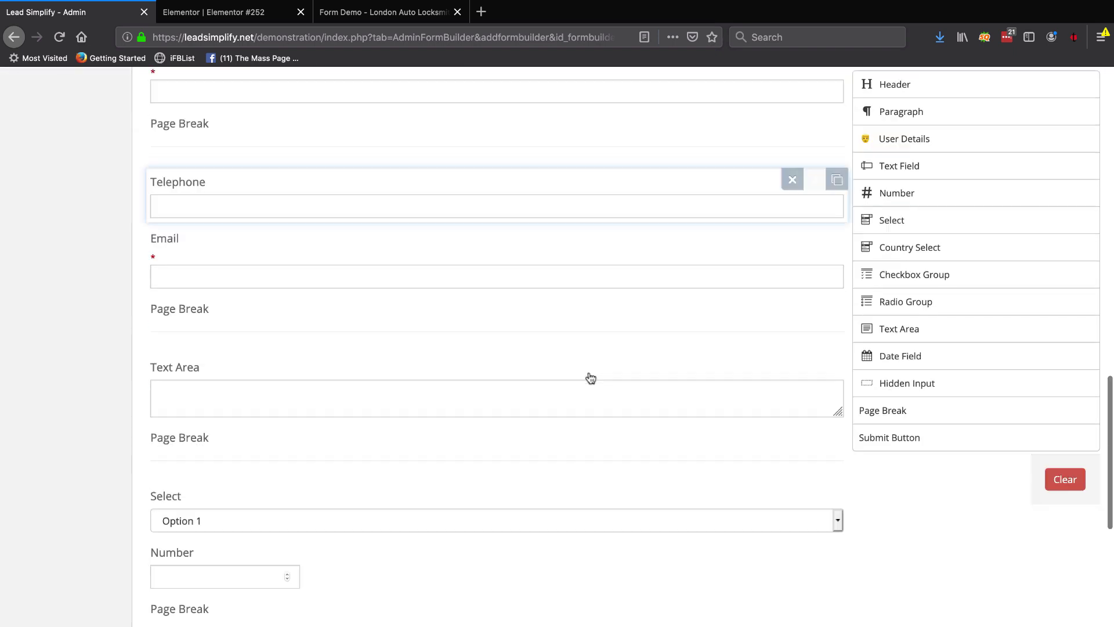
left_click(241, 518)
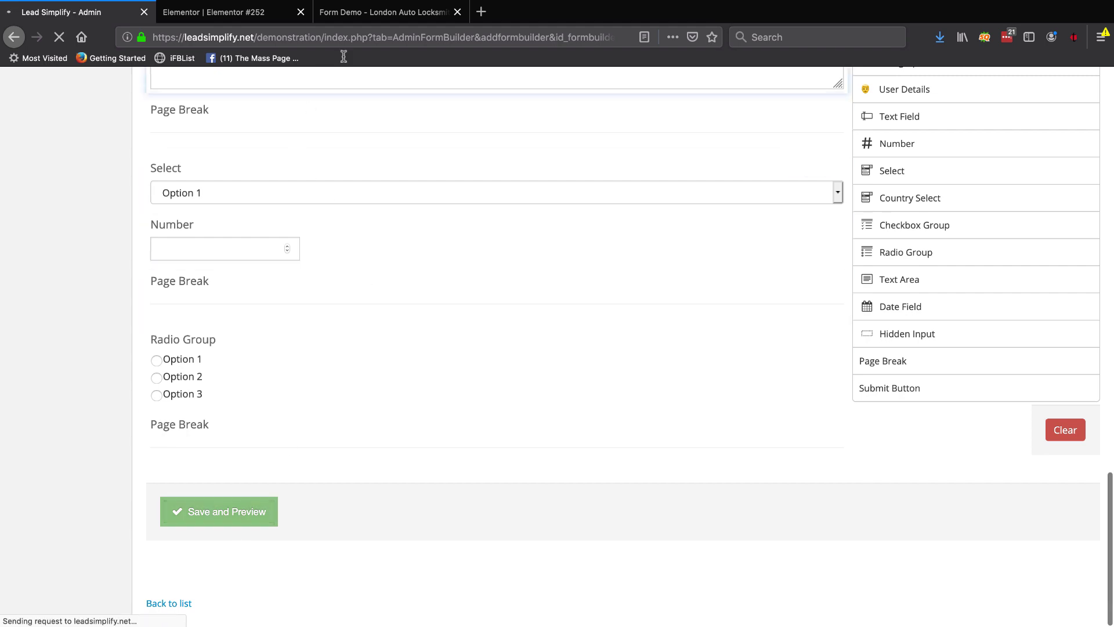
- Switch to the Form Demo page, fill the restyled form's Name field with "jetyjtyu", and advance to the address page
left_click(378, 15)
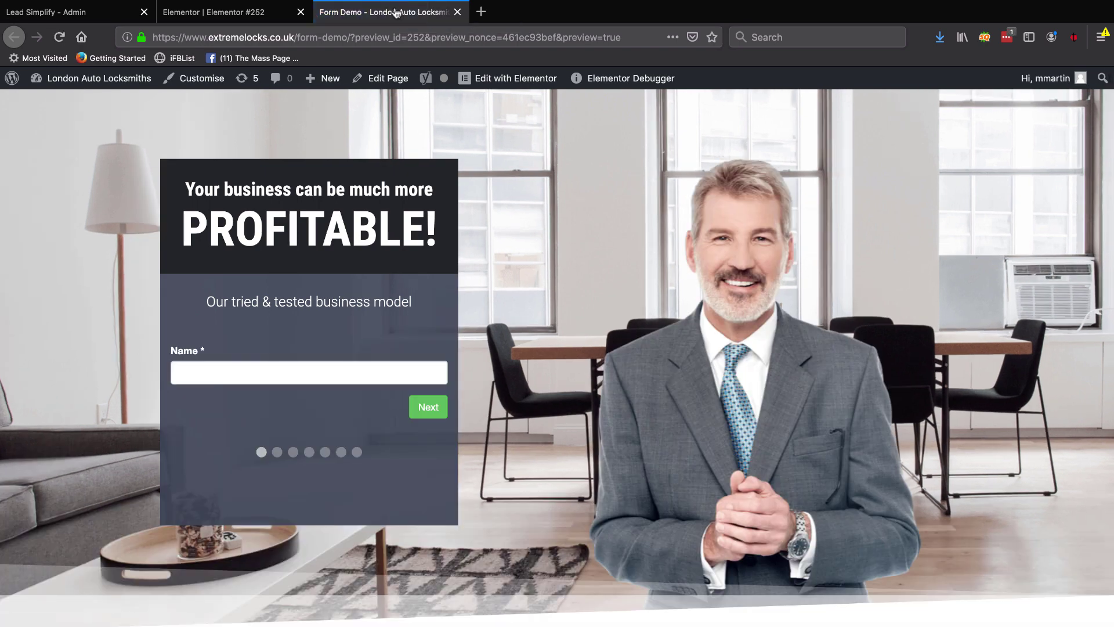
left_click(239, 373)
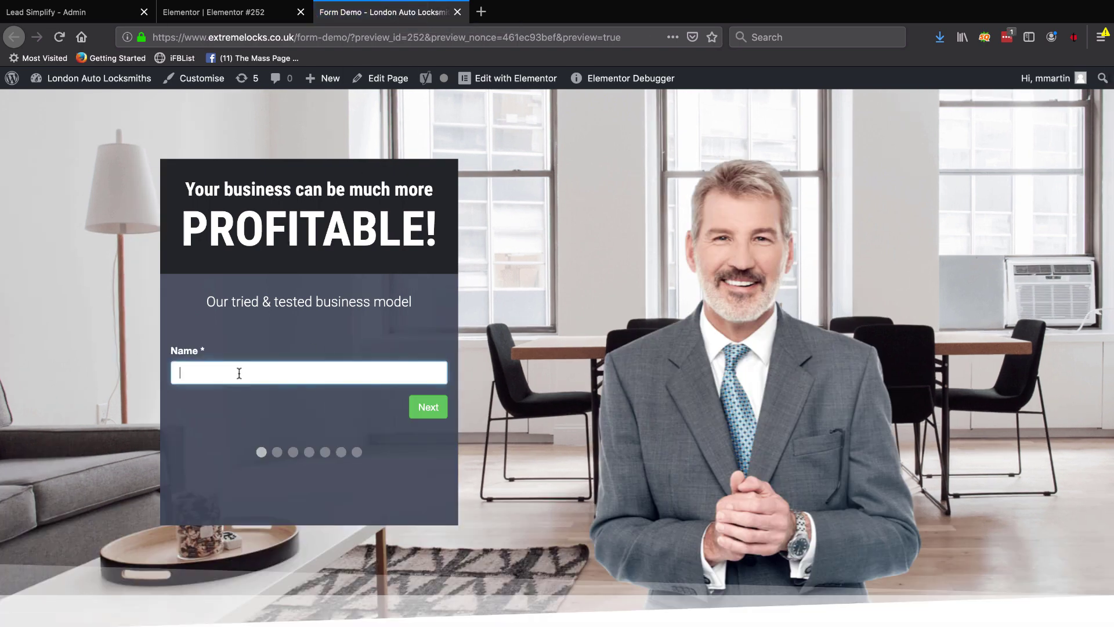
type("jetyjtyu")
left_click(429, 407)
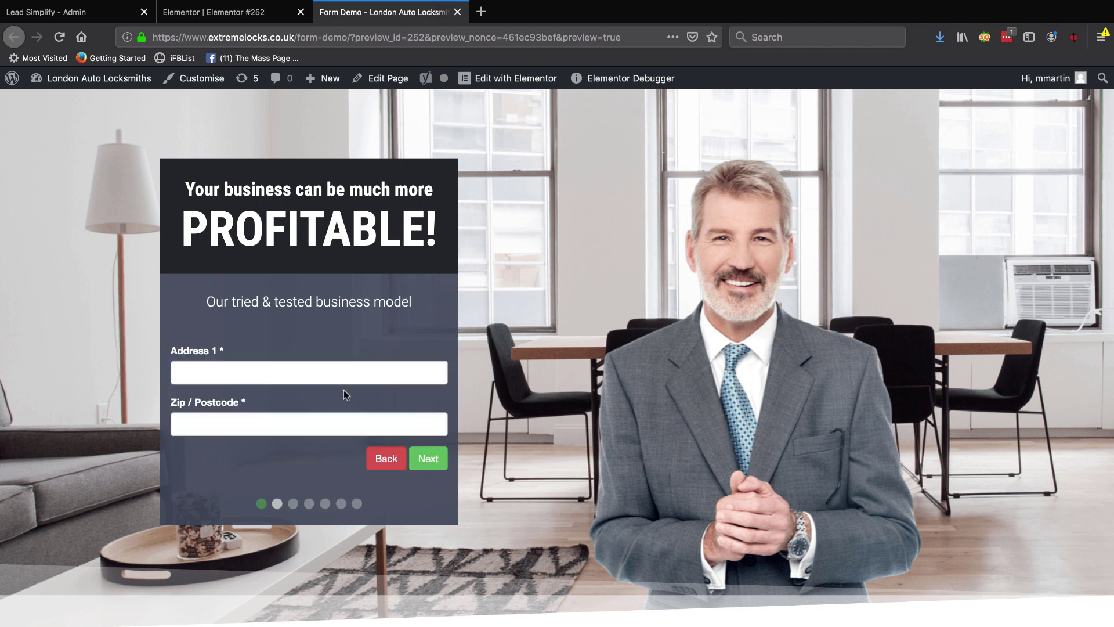
- Fill Address 1 with "dtjdfj" and Zip / Postcode with "dtyjsrdyj", and advance to the contact page
left_click(235, 366)
type("dtjdfj")
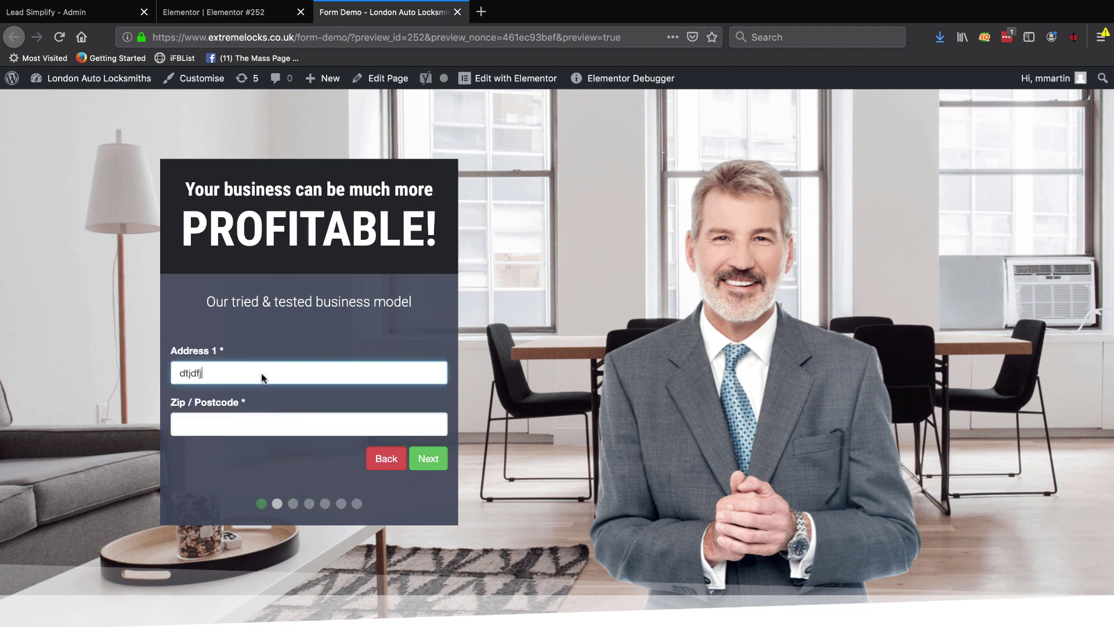
left_click(261, 424)
type("dtyjsrdyj")
left_click(438, 465)
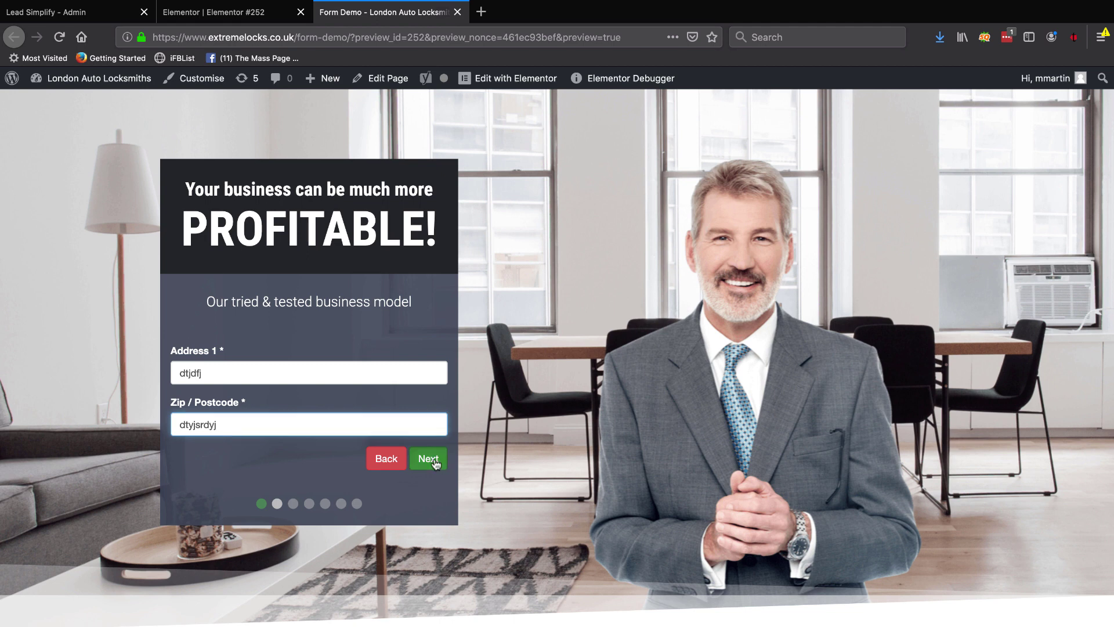
- Fill Telephone with "ytjdtjd" and Email with "dtyjdyjdfgj", and advance to the Text Area page
left_click(279, 372)
type("ytjdtjd")
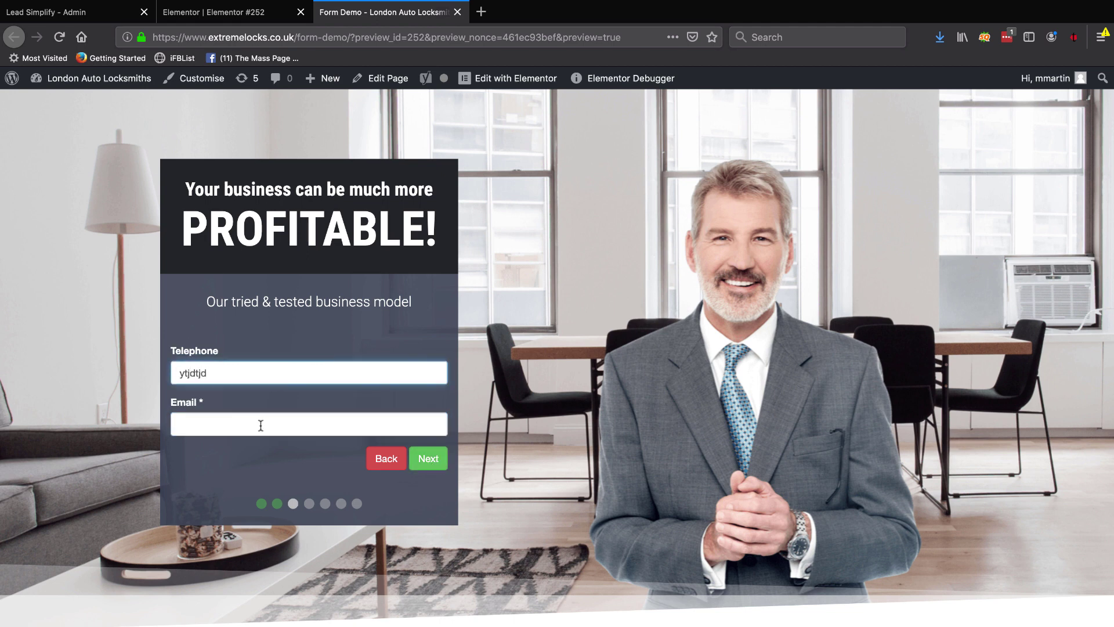
left_click(261, 426)
type("dtyjdyjdfgj")
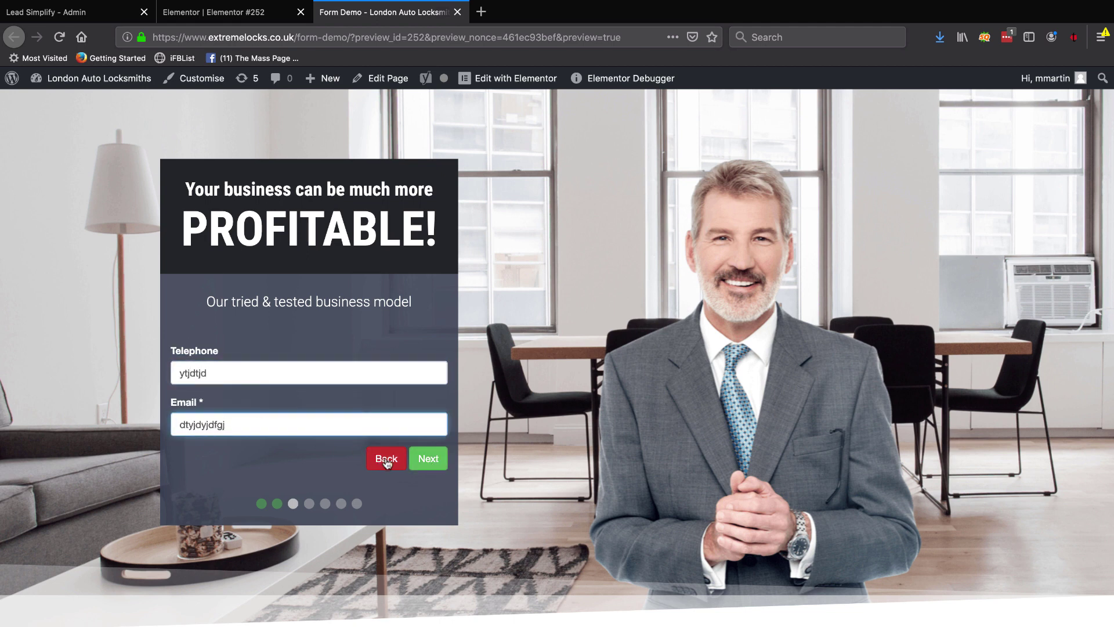
left_click(424, 458)
- Enter "dtyjdfgjdgj" in the Text Area and advance to the Select and Number page
left_click(285, 378)
type("dtyjdfhgfd")
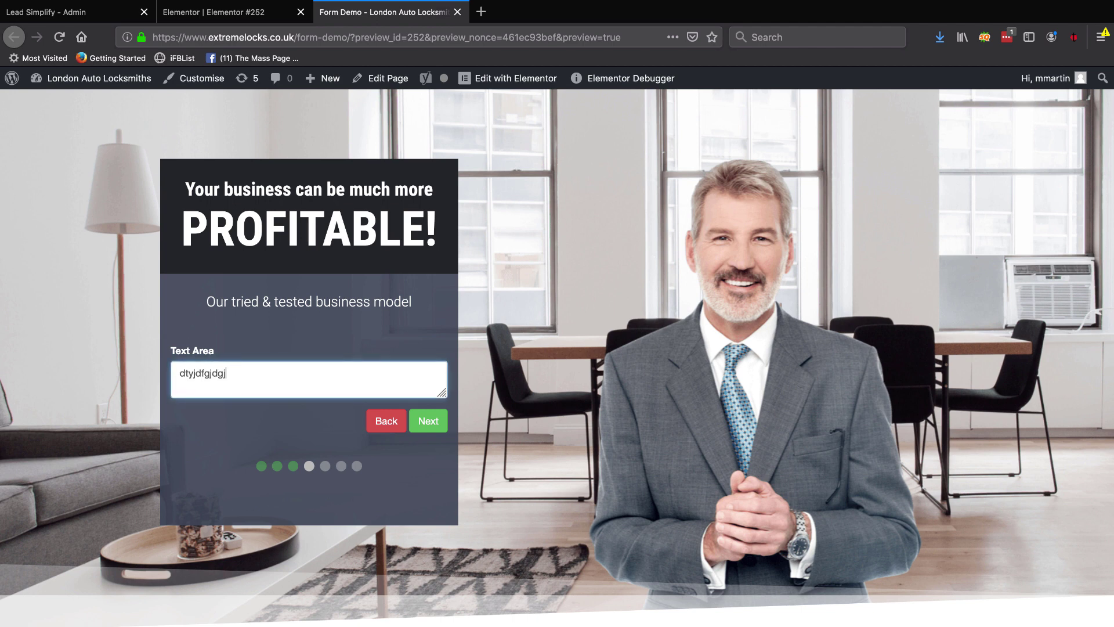
left_click(428, 420)
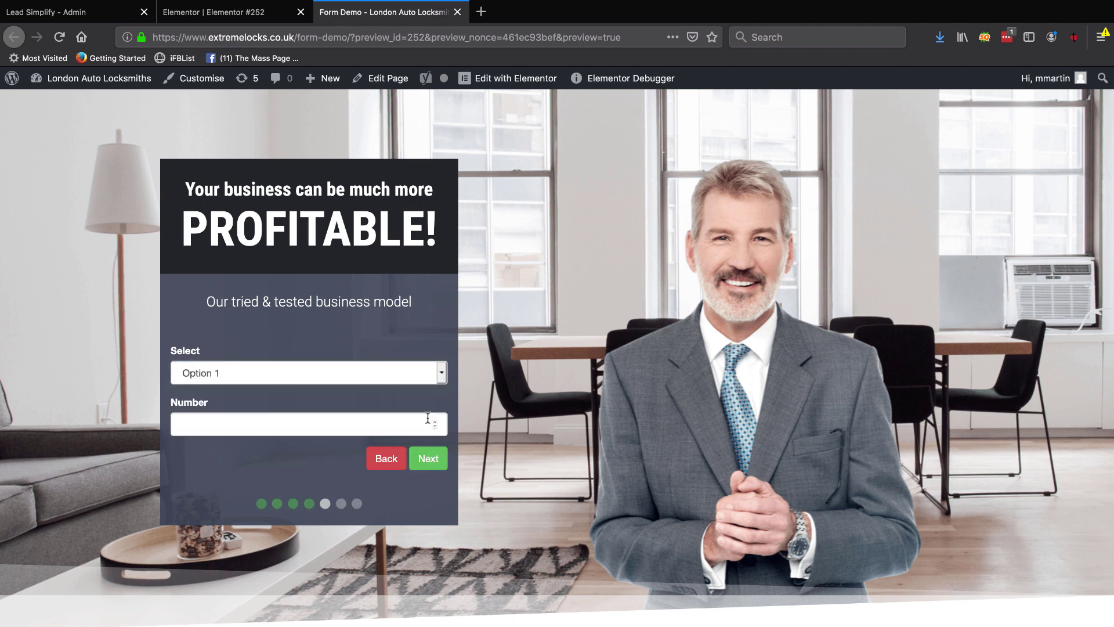
- Select Option 2, enter "ygjfghjfgh" as the Number, and choose Option 1 in the Radio Group on the following page
left_click(242, 377)
left_click(308, 381)
left_click(235, 424)
type("ygjfghjfgh")
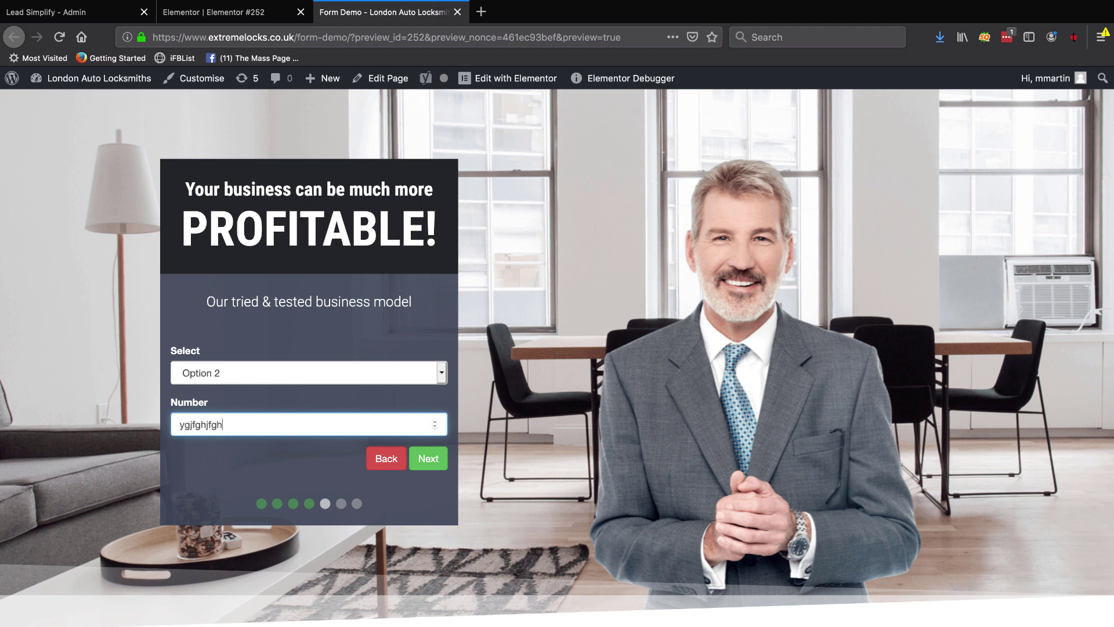
left_click(427, 460)
left_click(176, 375)
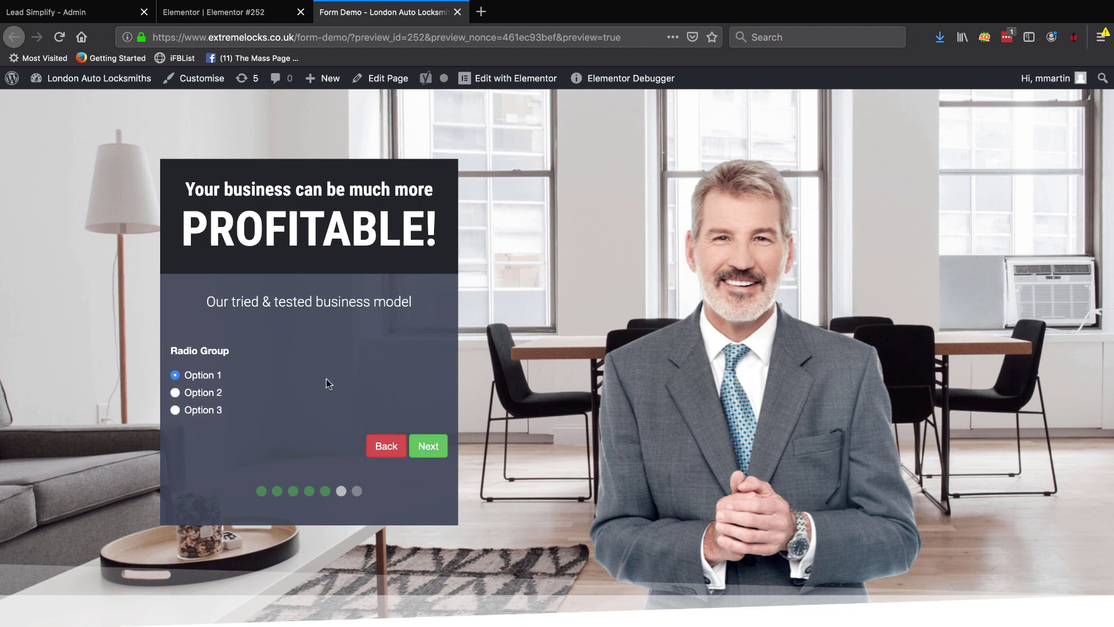
- Advance to the final page of the form, complete the reCAPTCHA check and submit the form
left_click(420, 445)
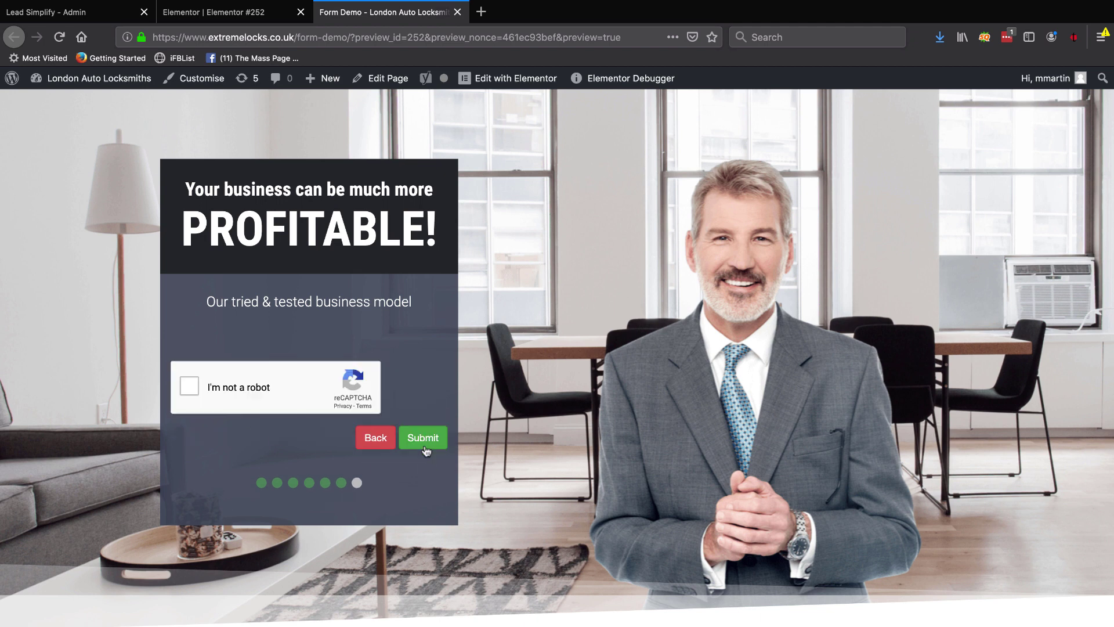
left_click(191, 387)
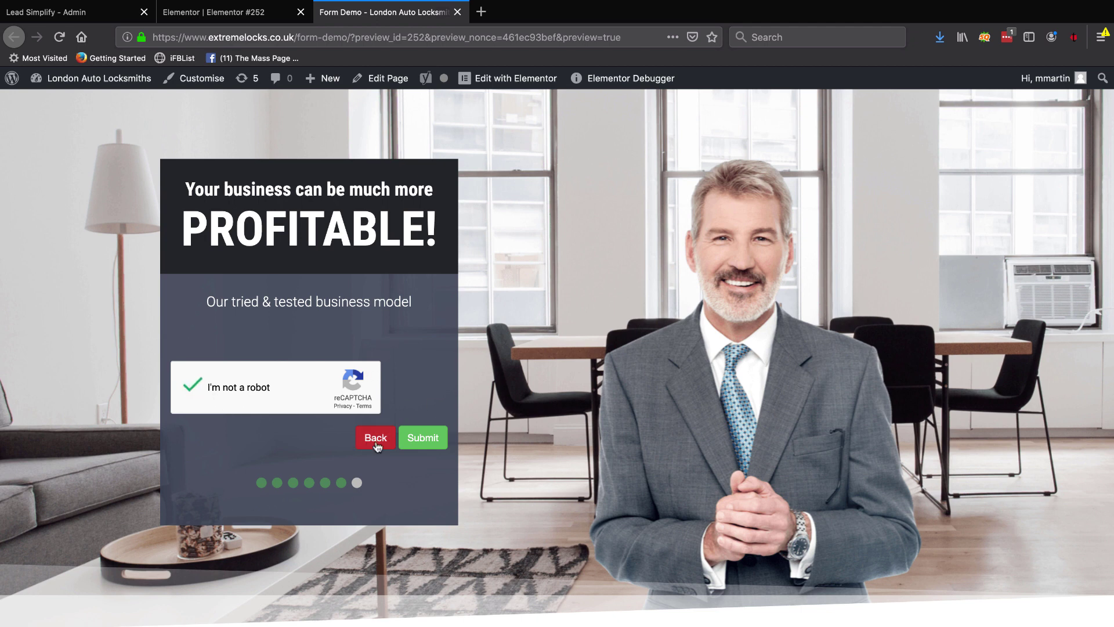
left_click(420, 437)
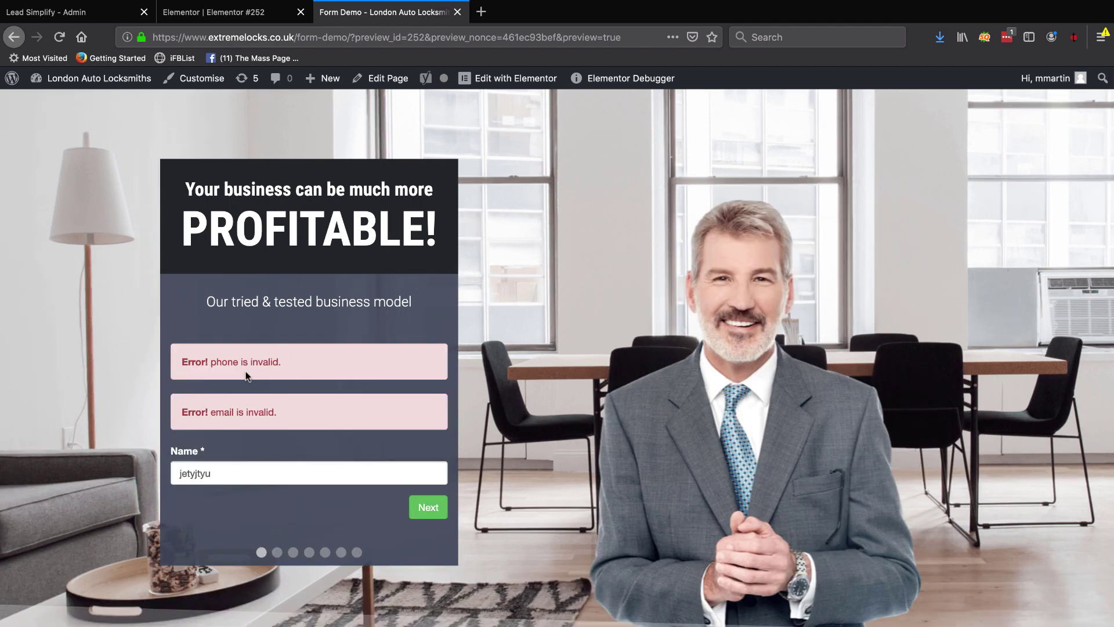
- Return to the contact page, correct the Email and Telephone entries to valid formats, and advance to the Text Area page
double_click(231, 471)
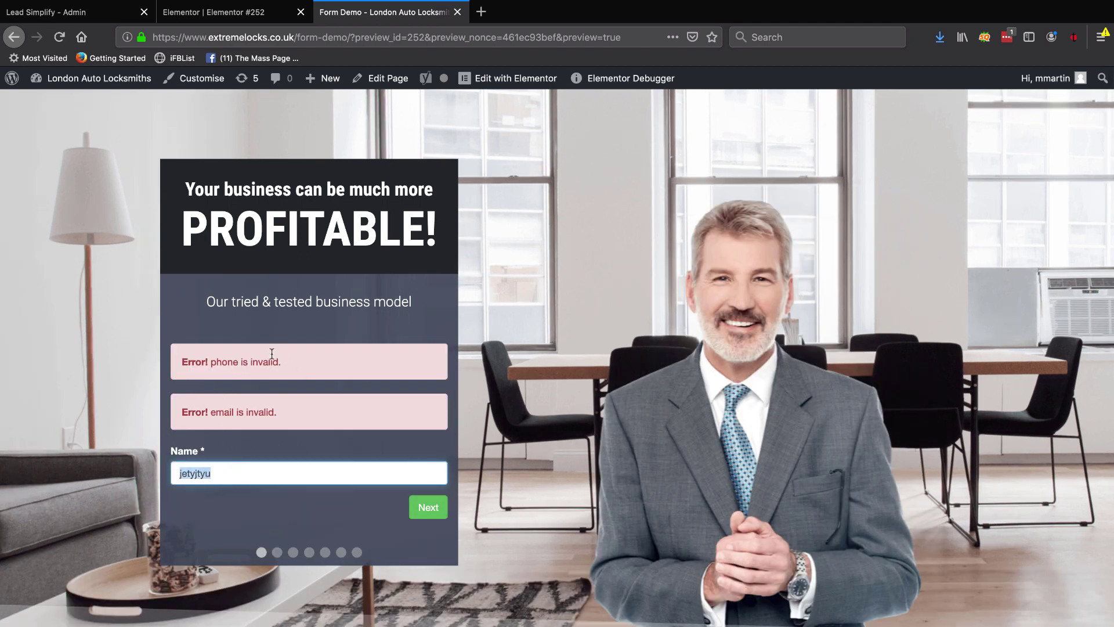
scroll(257, 385, "down", 2)
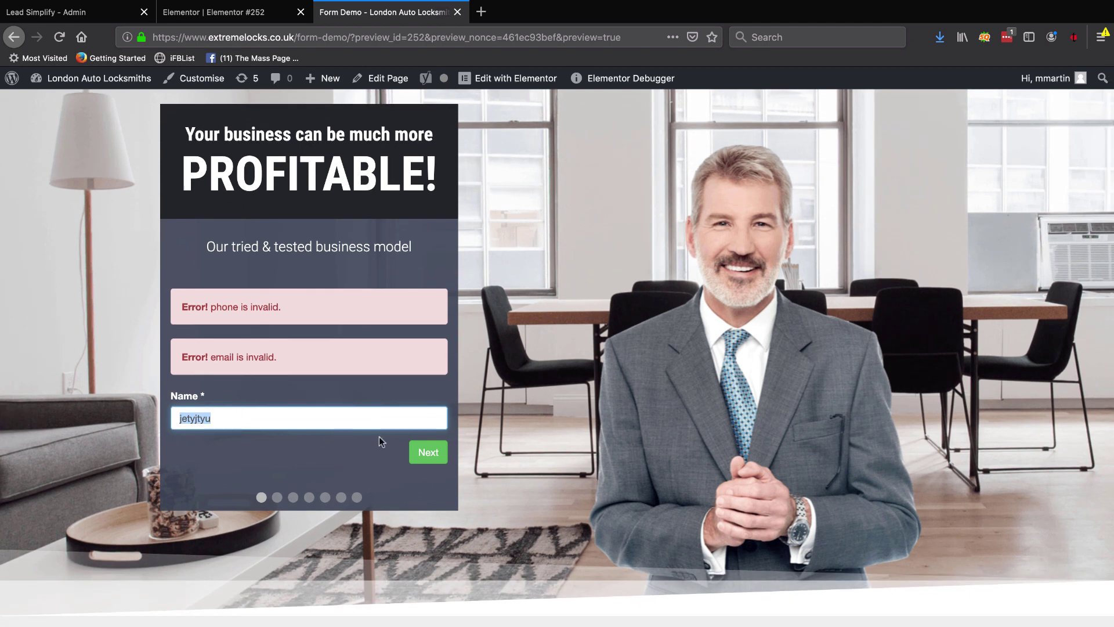
left_click(432, 453)
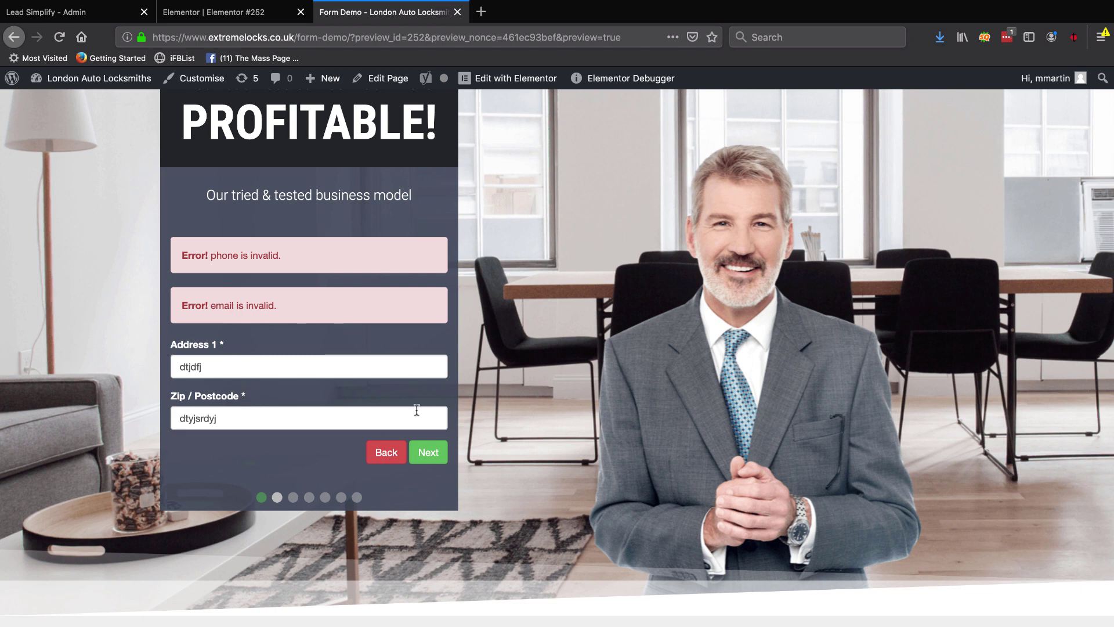
left_click(428, 452)
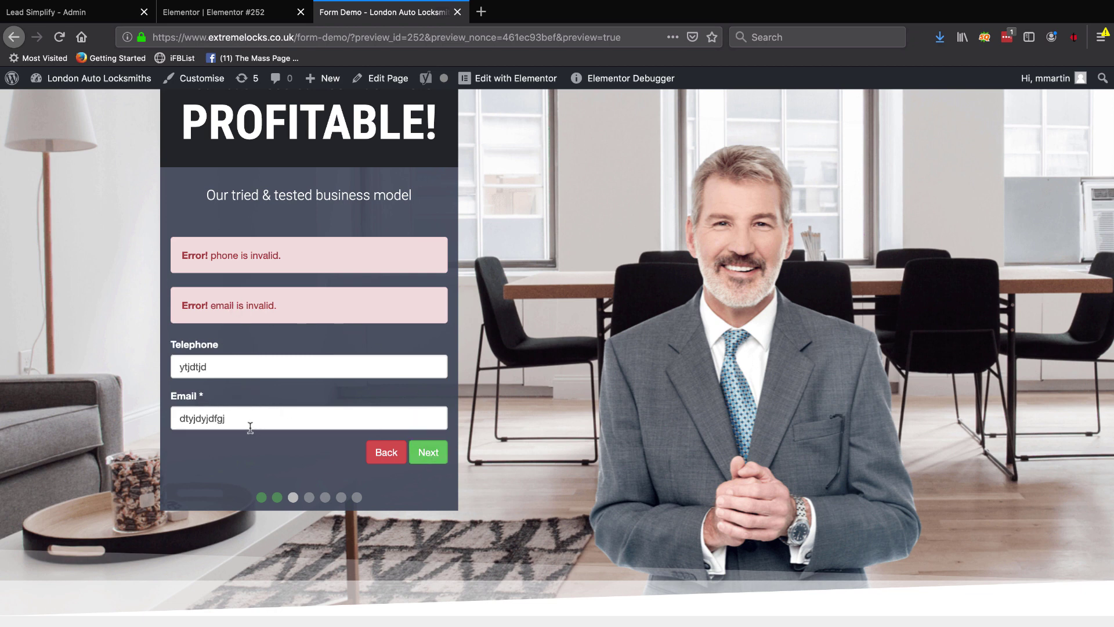
left_click(199, 417)
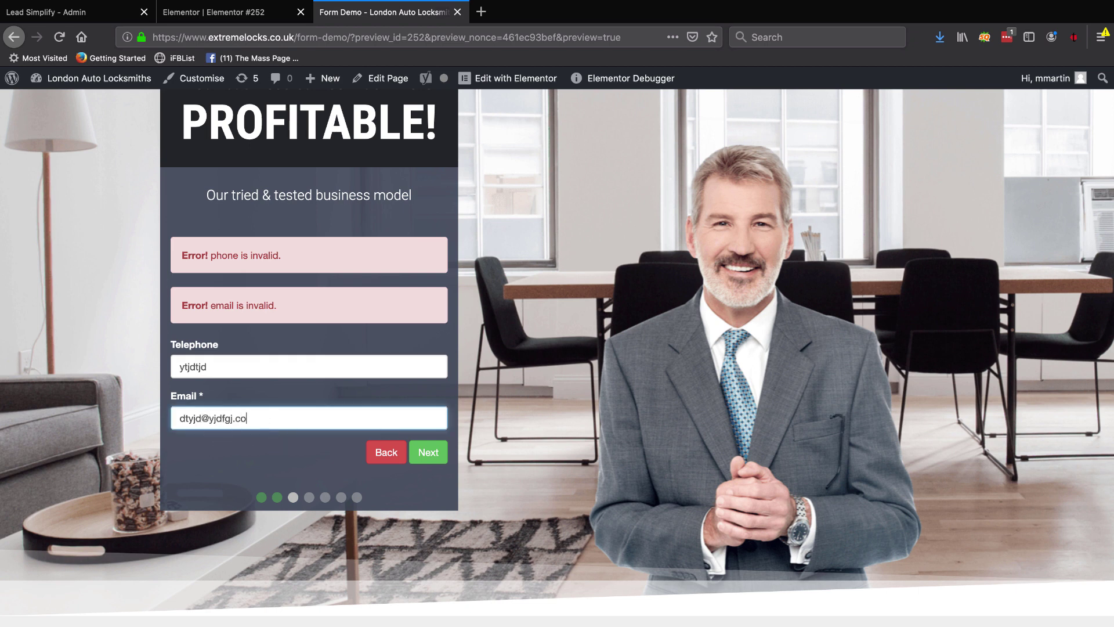
double_click(265, 363)
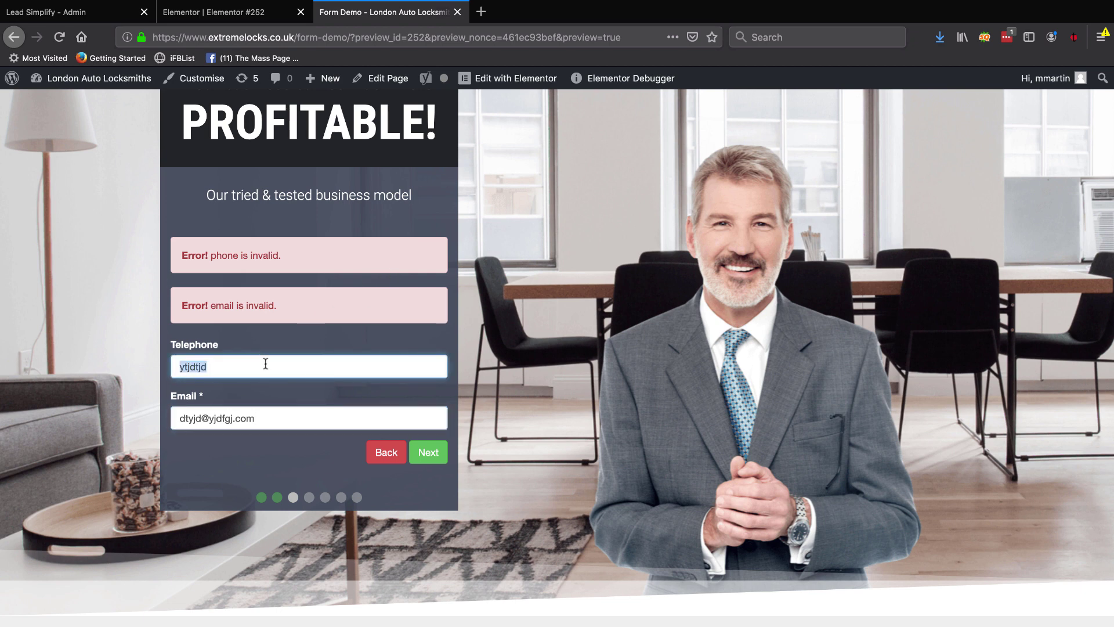
type("099999999999")
left_click(421, 452)
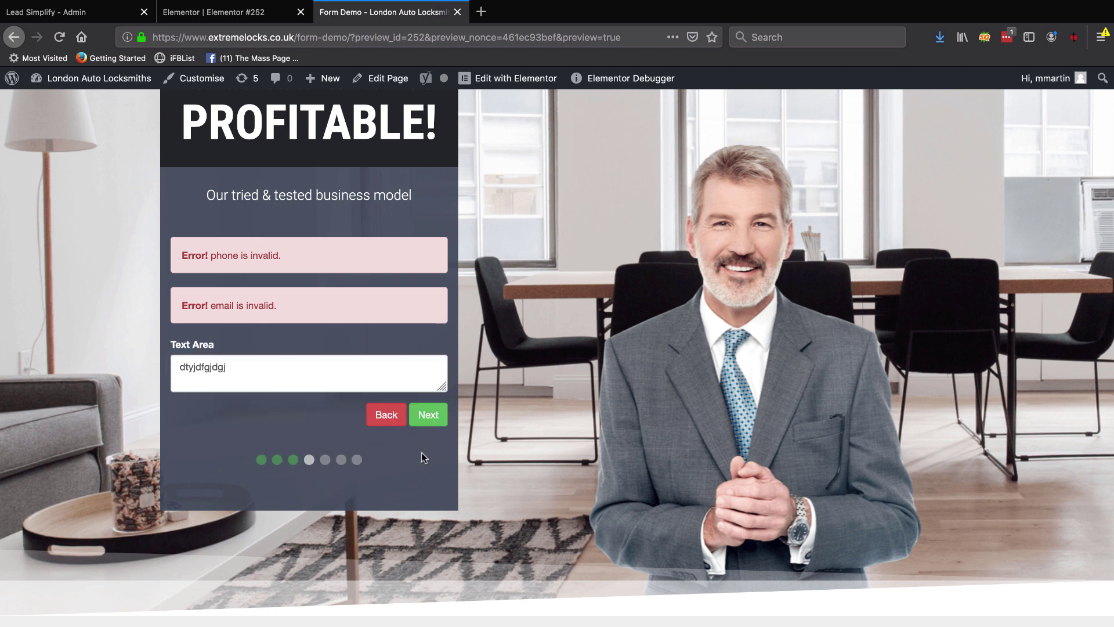
- Advance through the remaining form pages without changing the answers and submit the form again
left_click(429, 410)
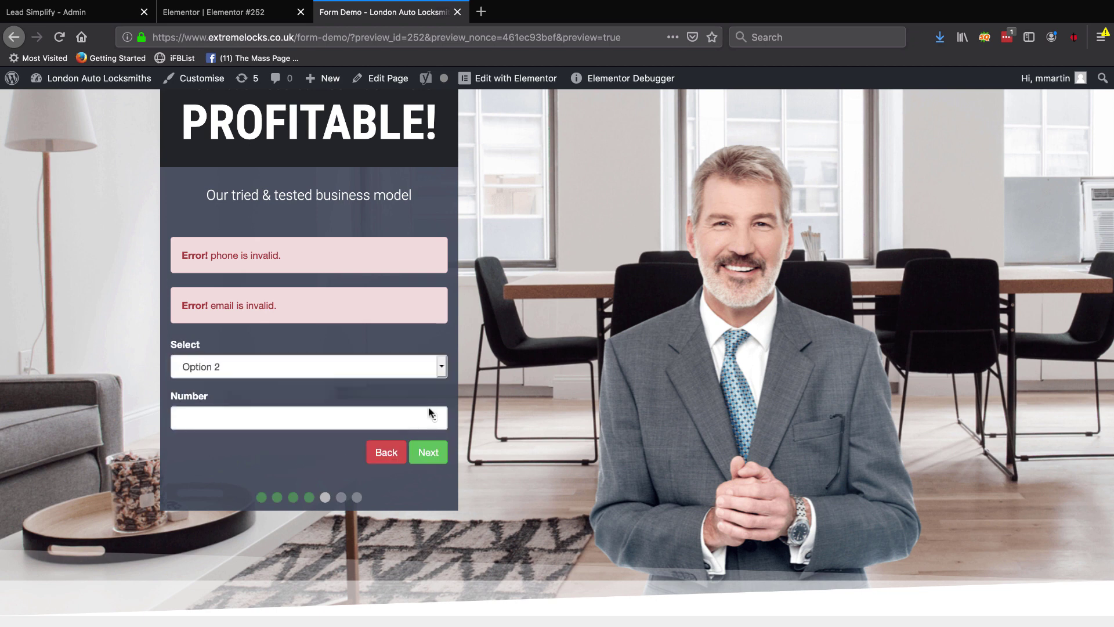
left_click(428, 452)
left_click(427, 440)
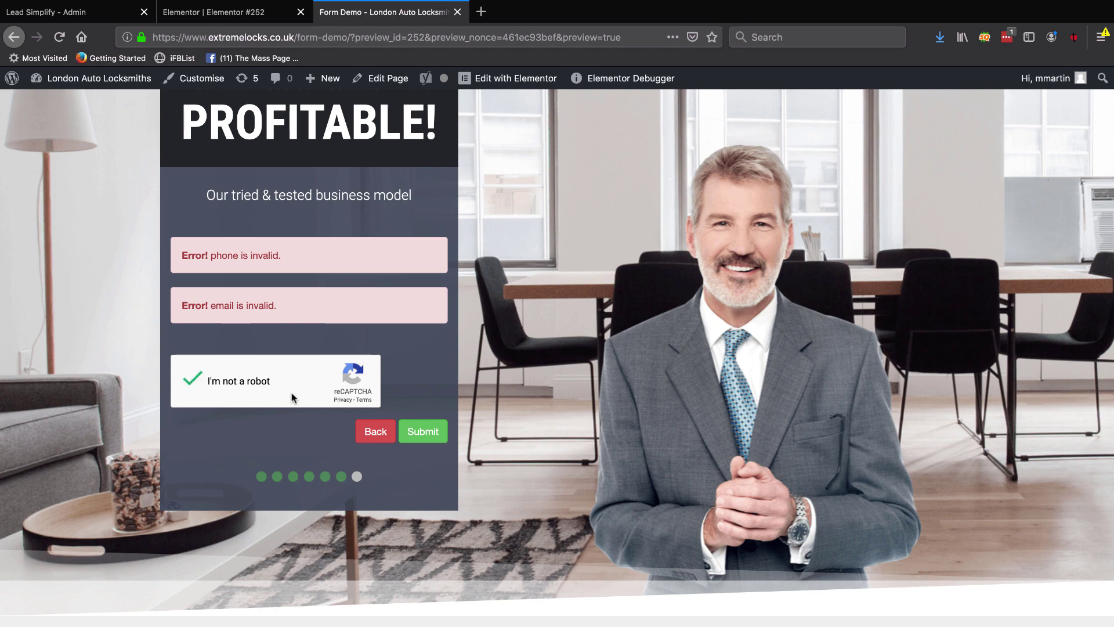
left_click(421, 431)
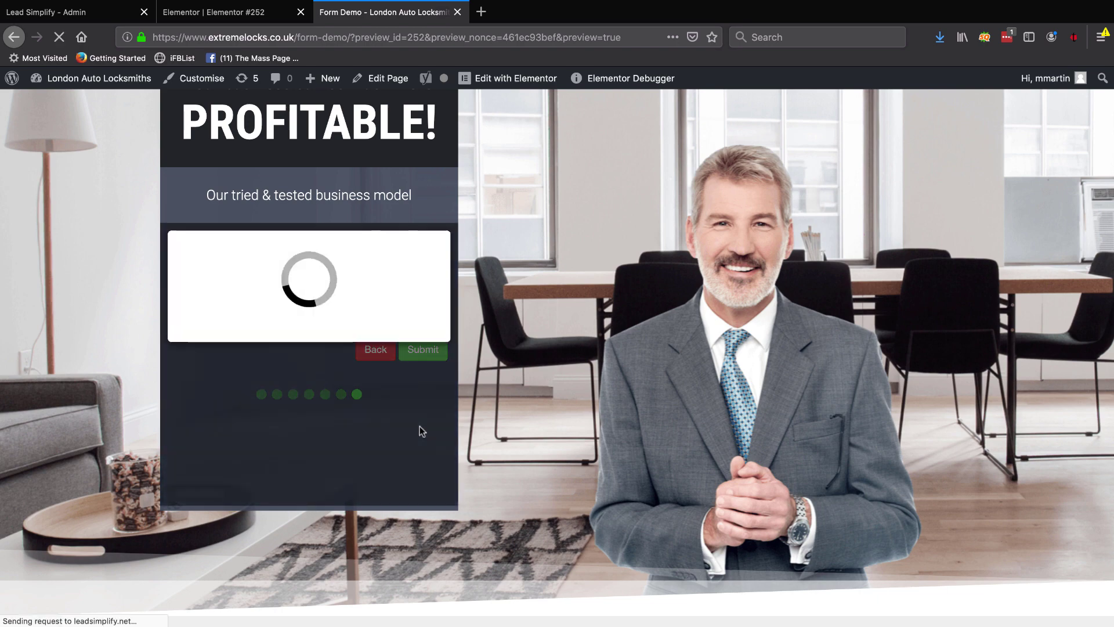
scroll(350, 472, "up", 3)
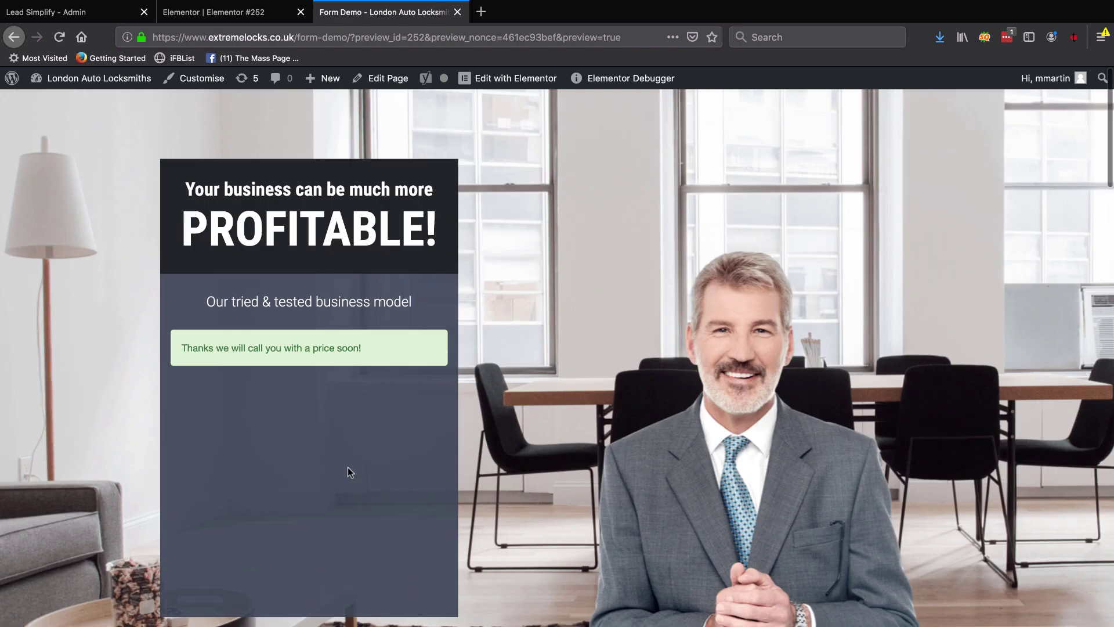
- Switch to Lead Simplify and the Elementor editor to examine the embedded form, and return to the Form Demo page
left_click(75, 12)
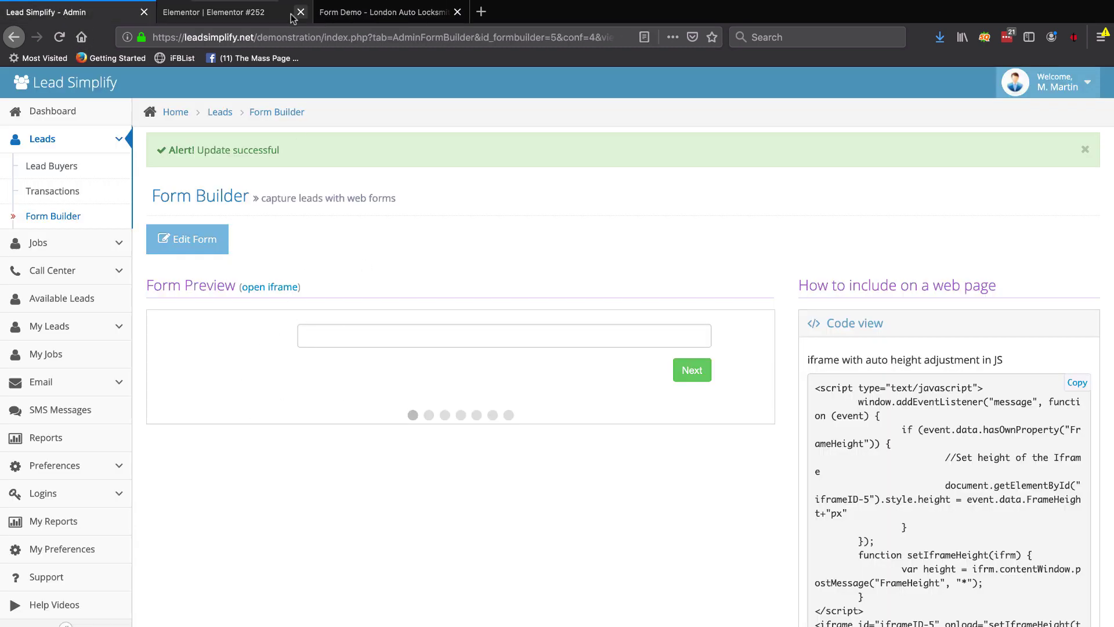
left_click(235, 13)
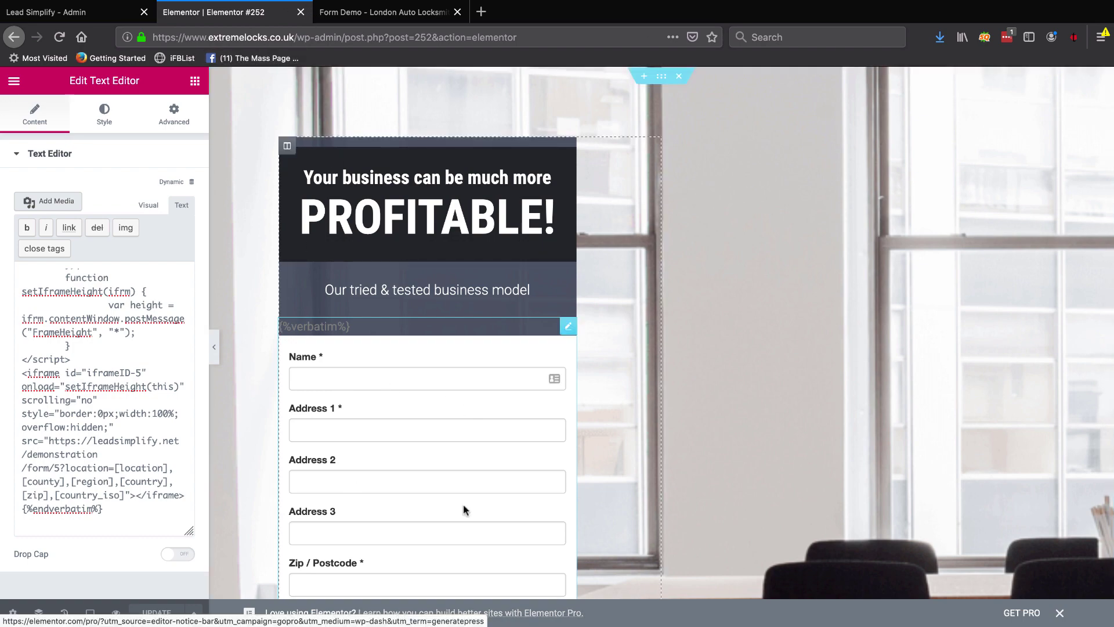
scroll(557, 356, "down", 5)
scroll(556, 356, "down", 5)
scroll(557, 360, "up", 10)
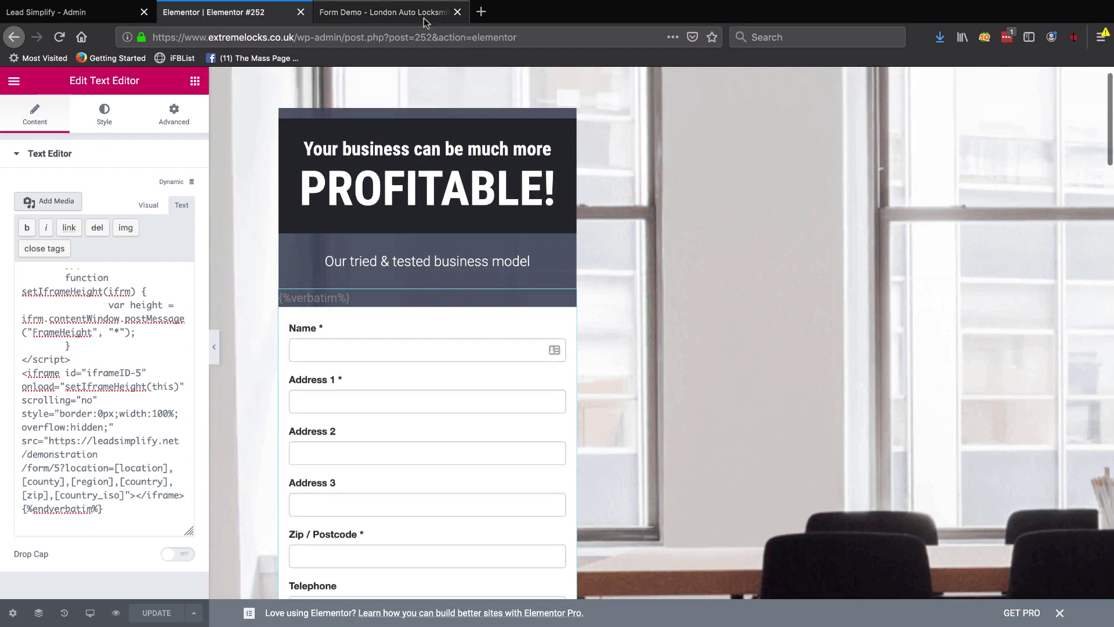
left_click(409, 14)
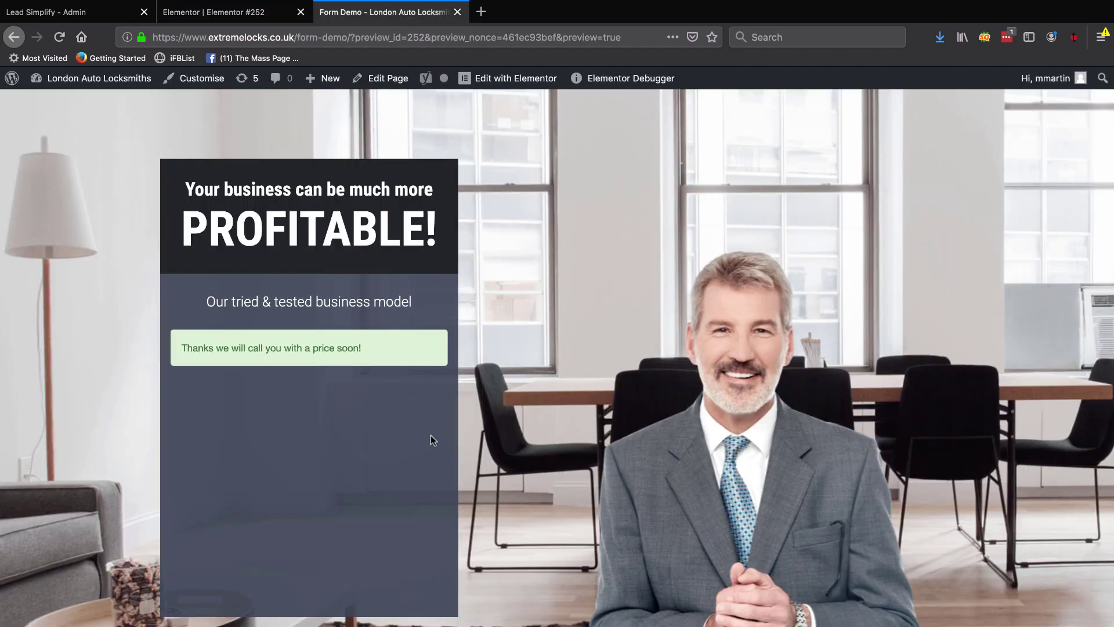
- Reload the Form Demo page and look over the blank embedded form
key("super+r")
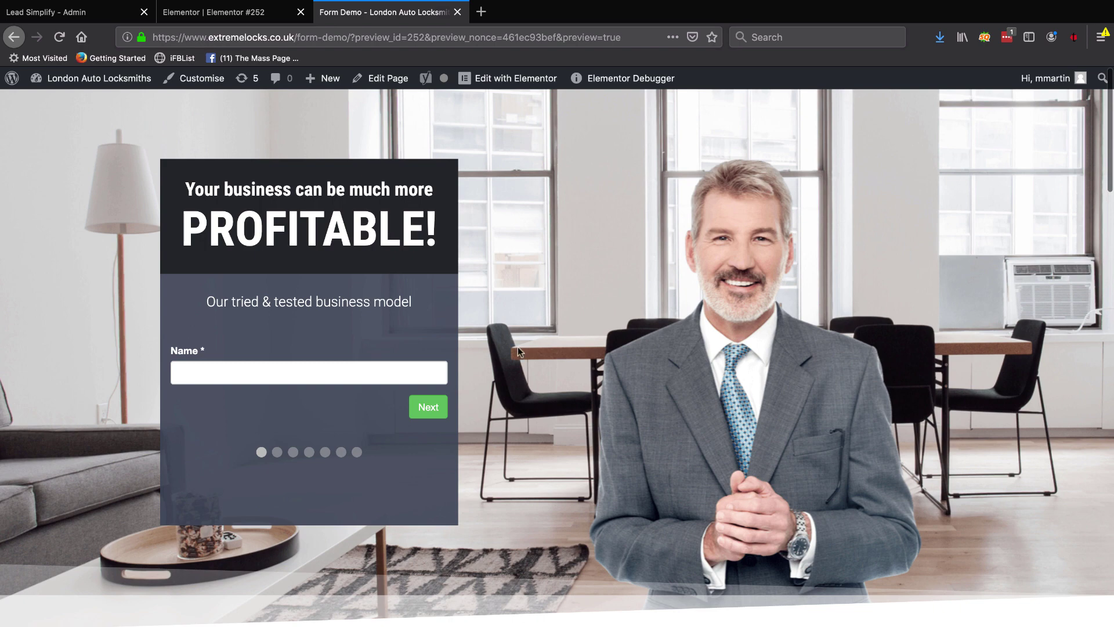
scroll(463, 319, "down", 2)
scroll(463, 319, "up", 1)
scroll(463, 319, "up", 1)
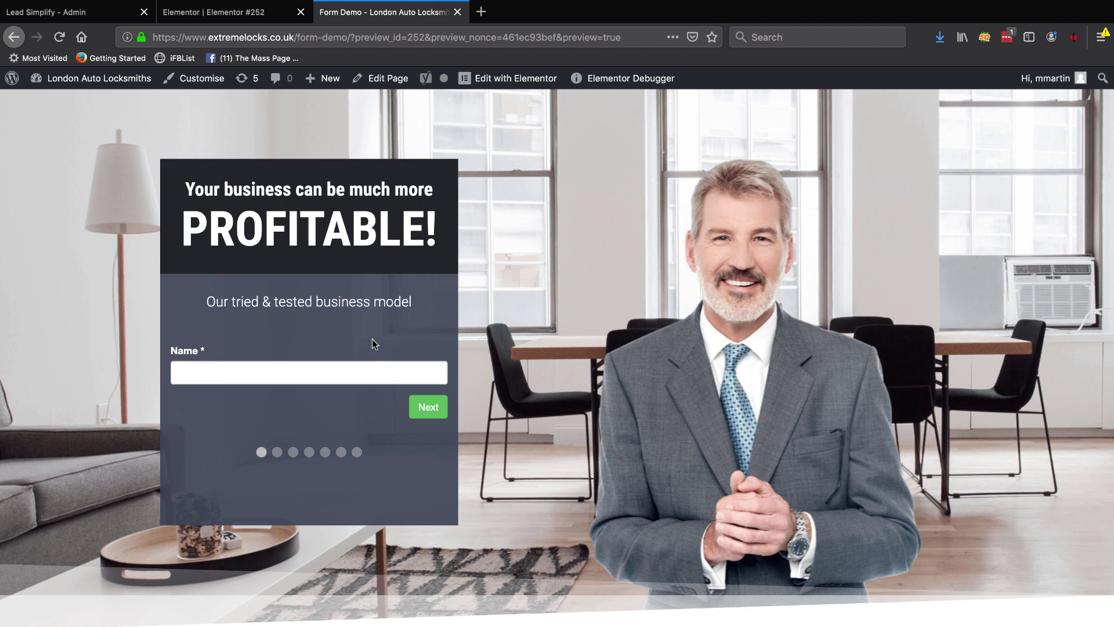
- Switch to Lead Simplify, edit the form's style to use Background Color hsv(65, 100%, 100%), and save the form
left_click(47, 12)
left_click(193, 241)
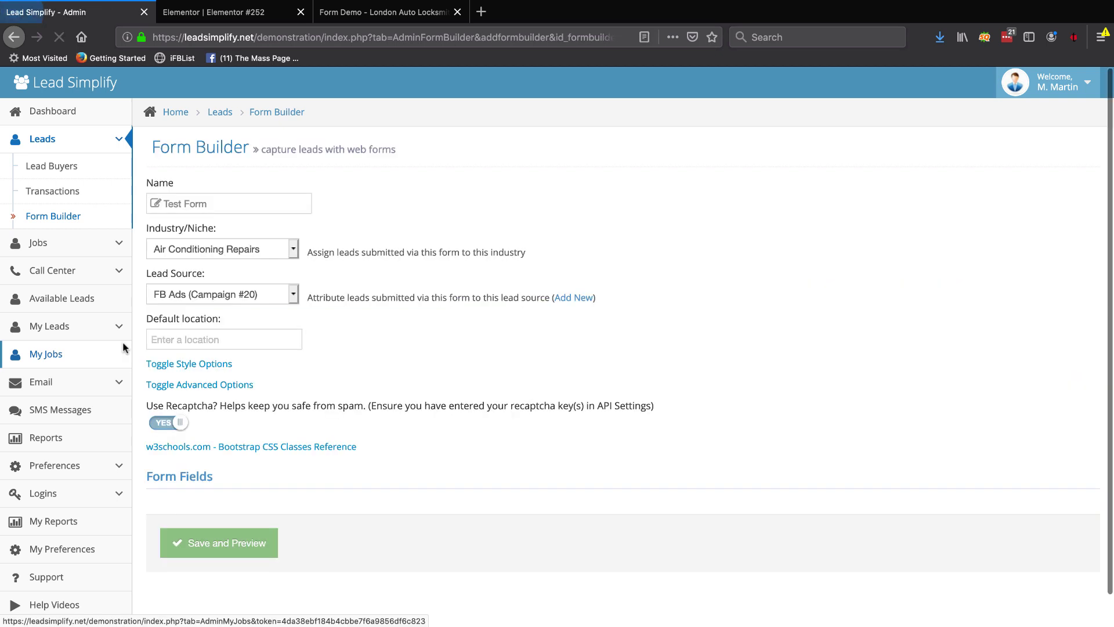
left_click(183, 364)
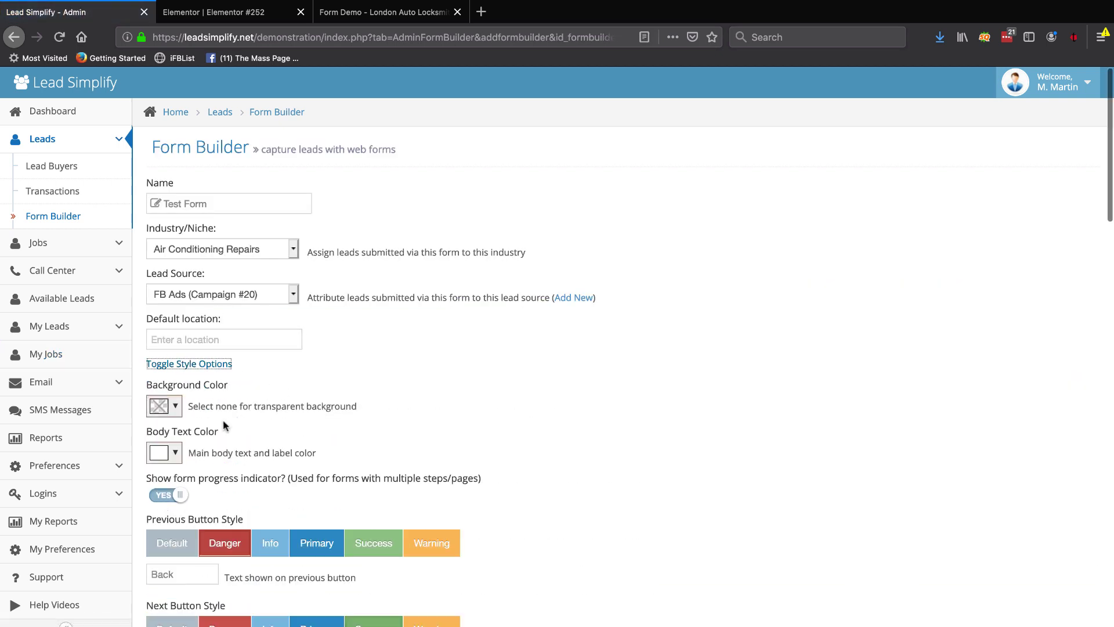
left_click(160, 407)
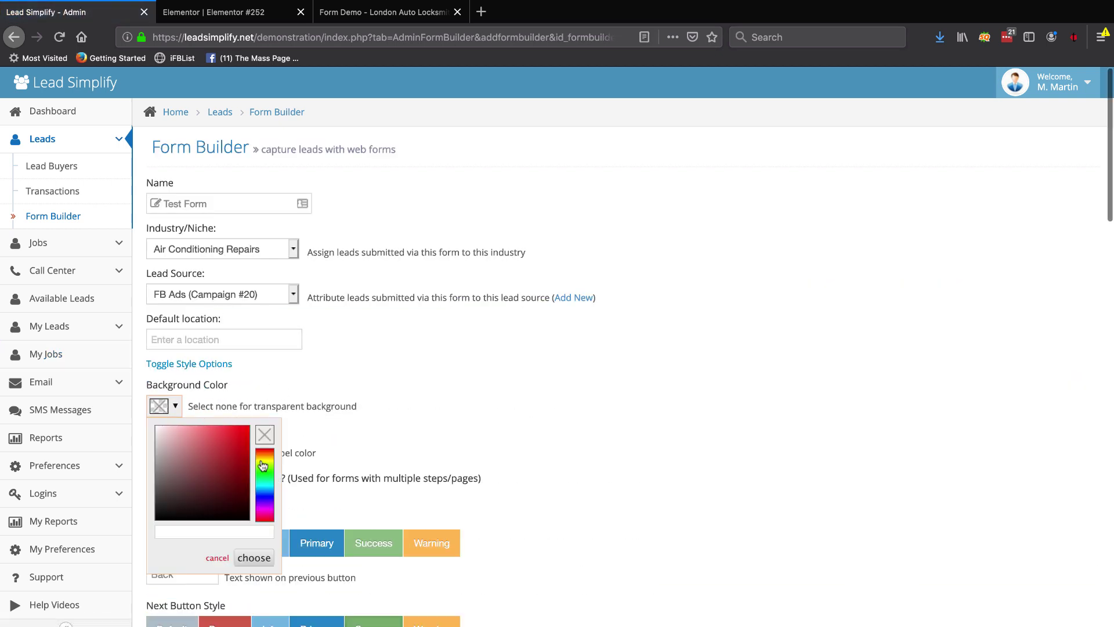
left_click(262, 462)
left_click_drag(216, 448, 264, 409)
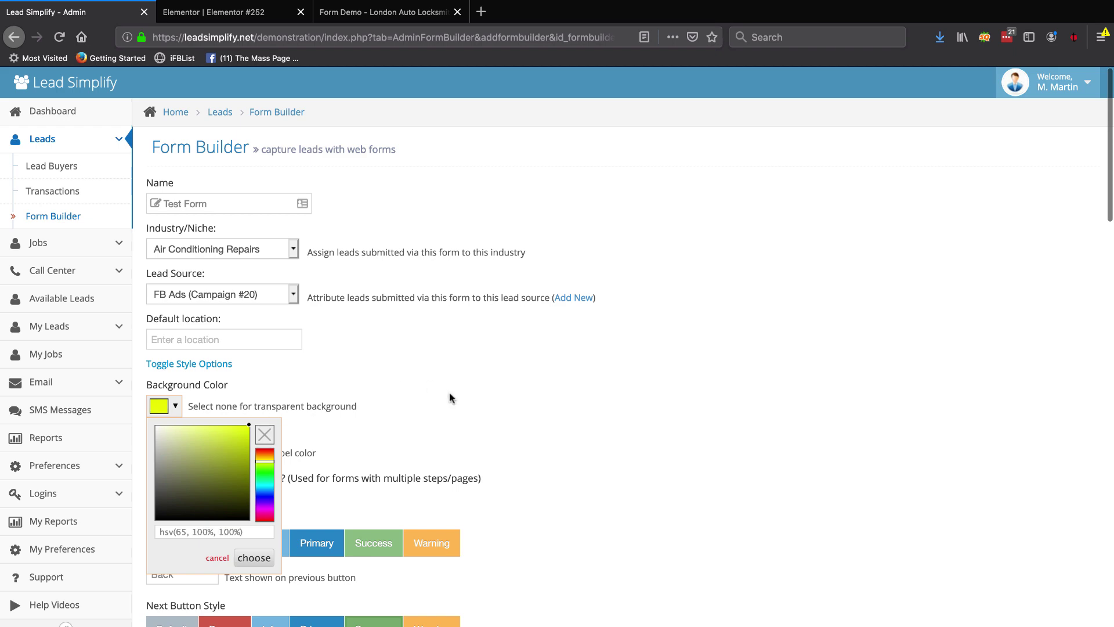
scroll(450, 395, "down", 2)
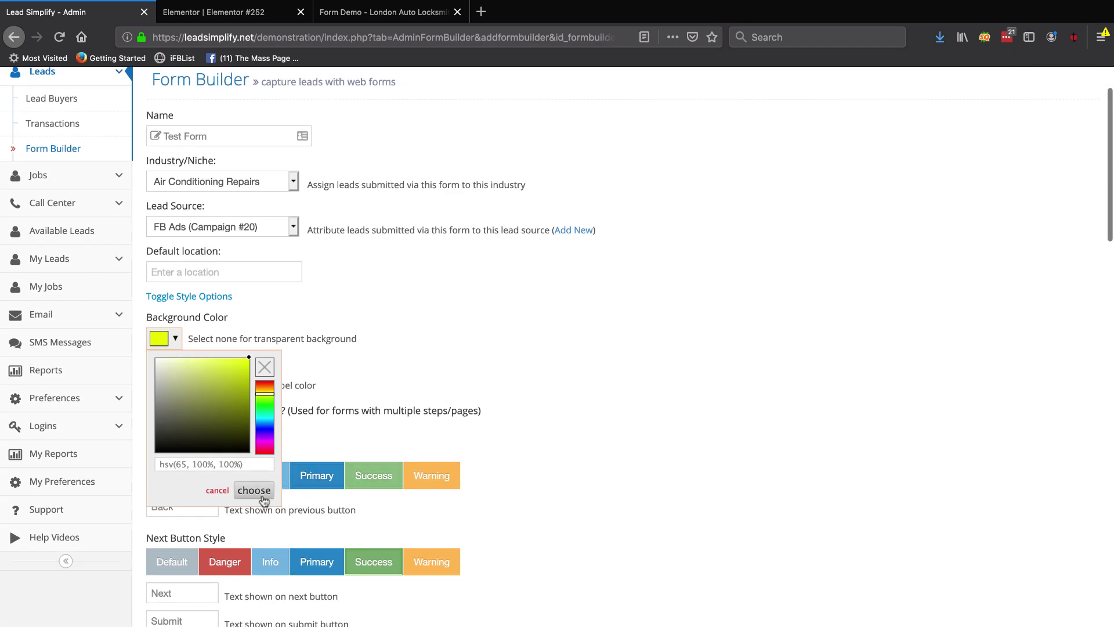
left_click(253, 490)
scroll(406, 401, "down", 20)
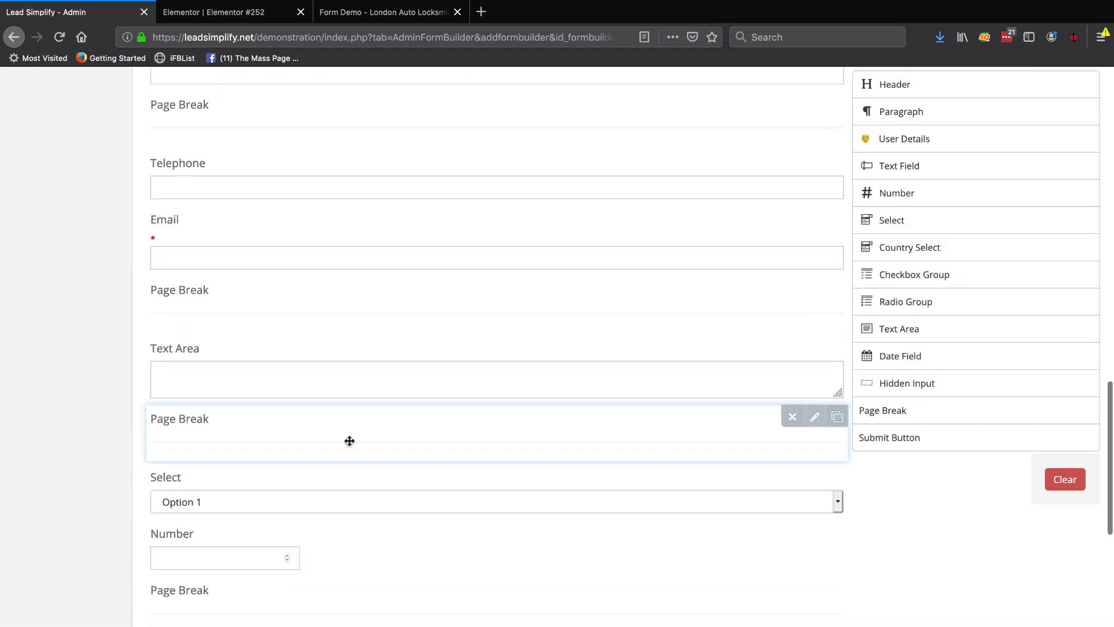
scroll(350, 441, "down", 5)
left_click(249, 510)
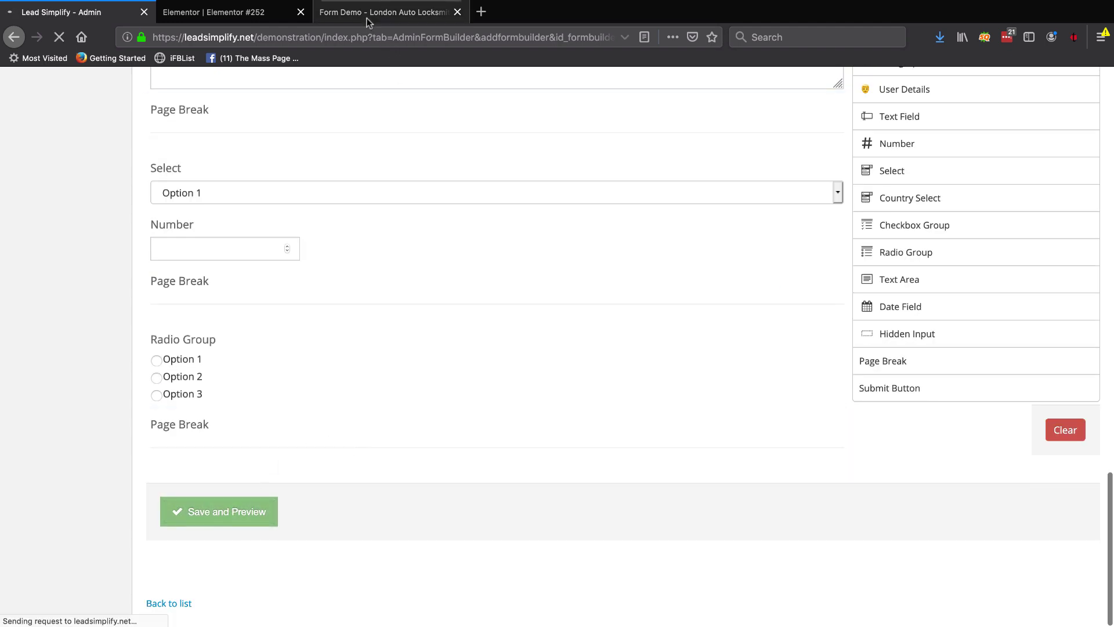
- Reload the Form Demo page and compare the embedded form's background with the form preview in Lead Simplify
left_click(367, 17)
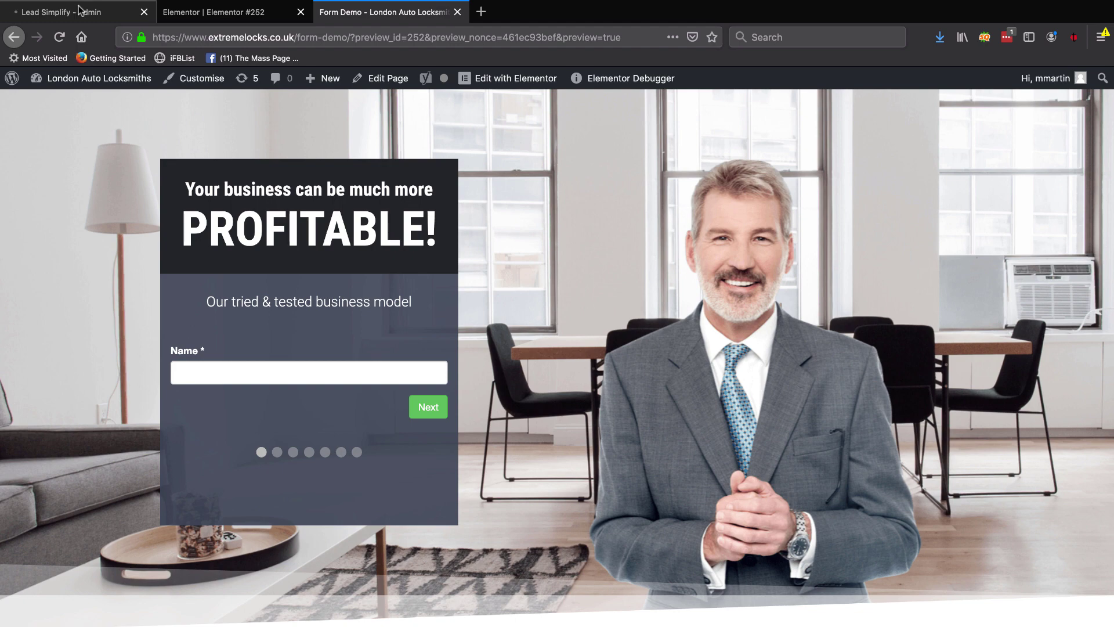
key("super+r")
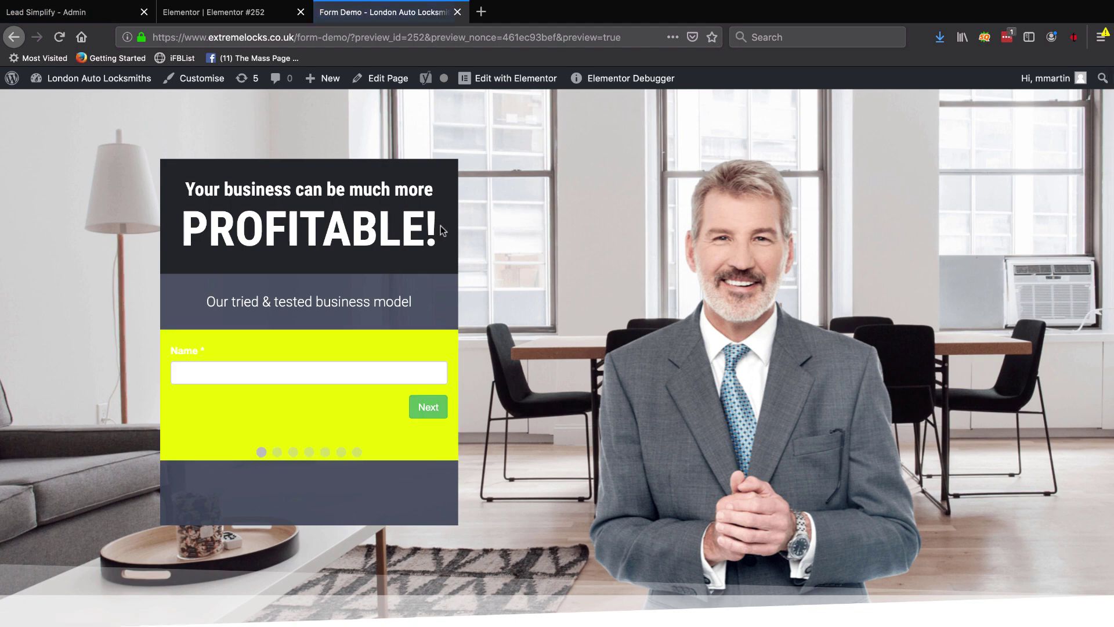
left_click(302, 370)
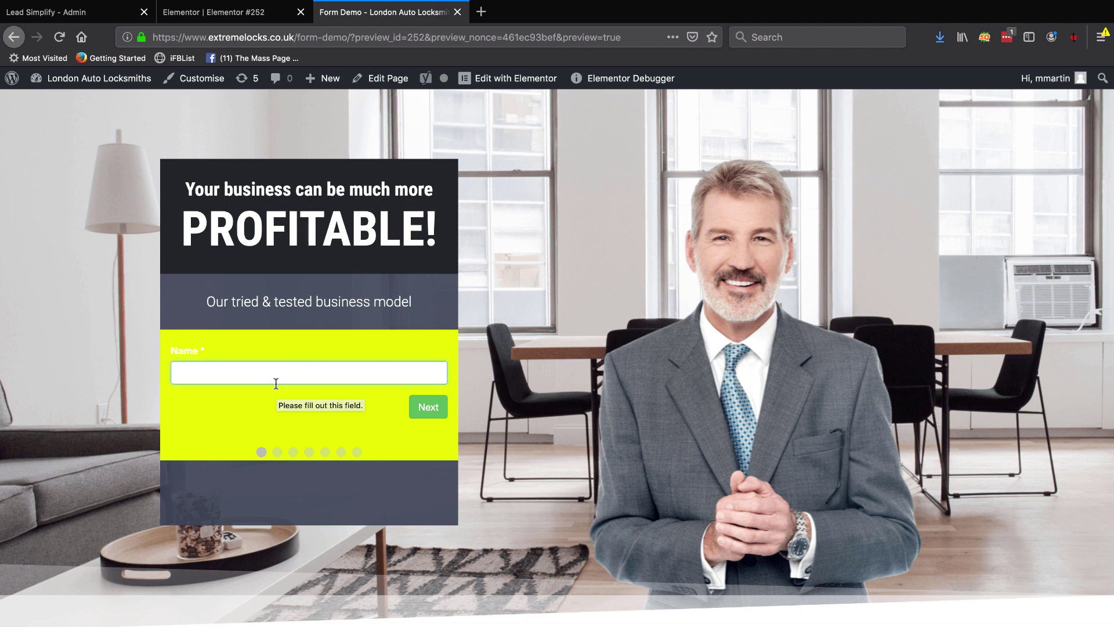
left_click(58, 17)
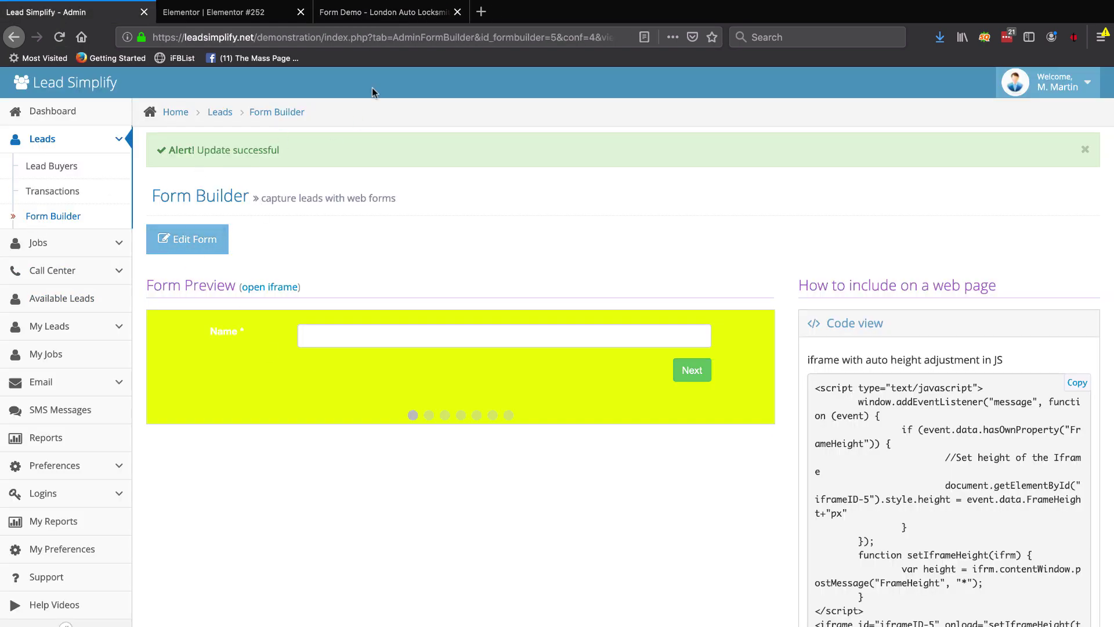
left_click(415, 18)
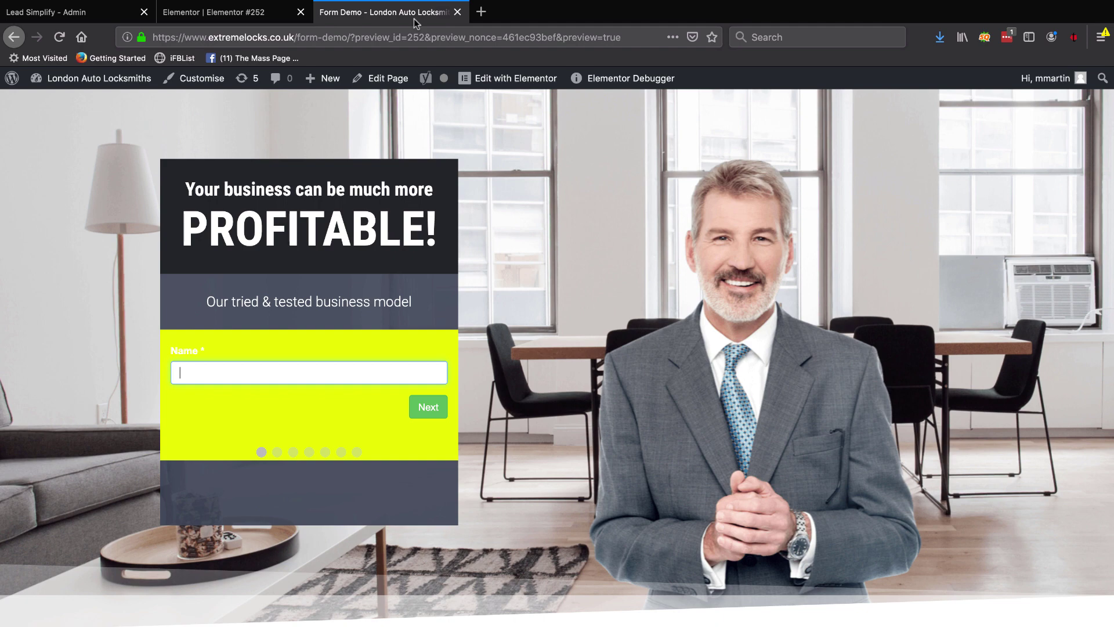